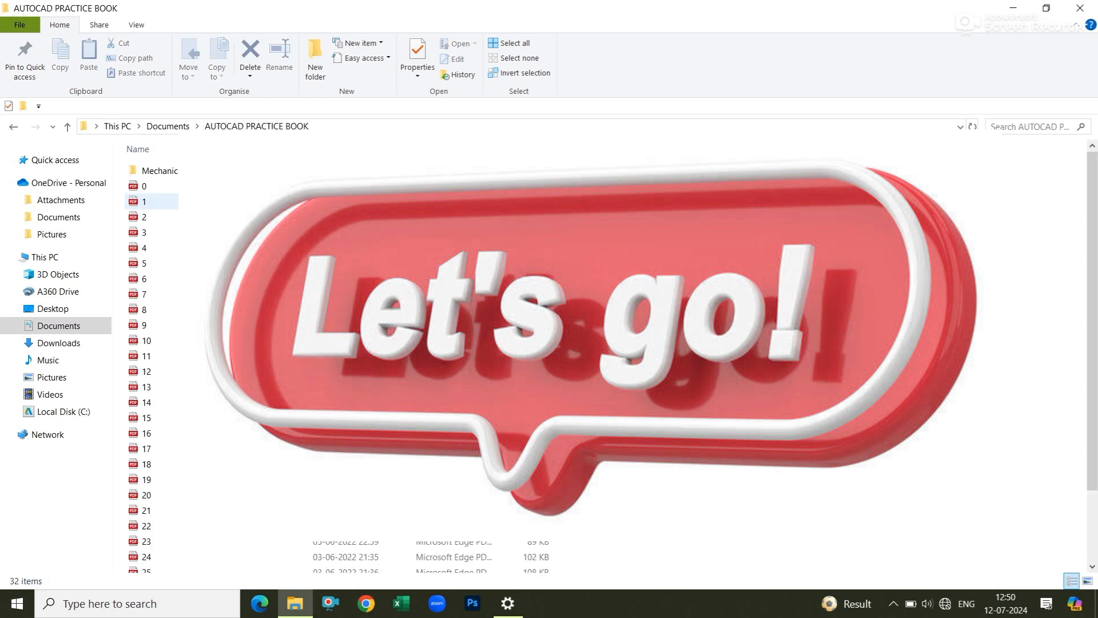
Open the Civil Book PDF from the AutoCAD practice folder and browse to the exercises on page 2.
scroll(372, 563, "down", 2)
left_click(182, 534)
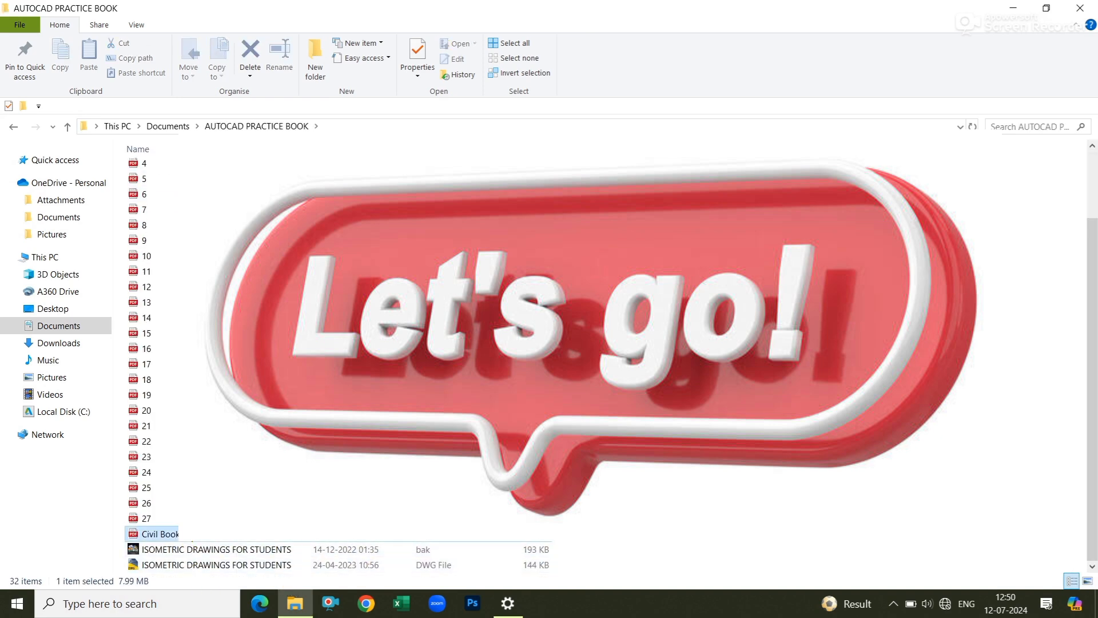
key("Return")
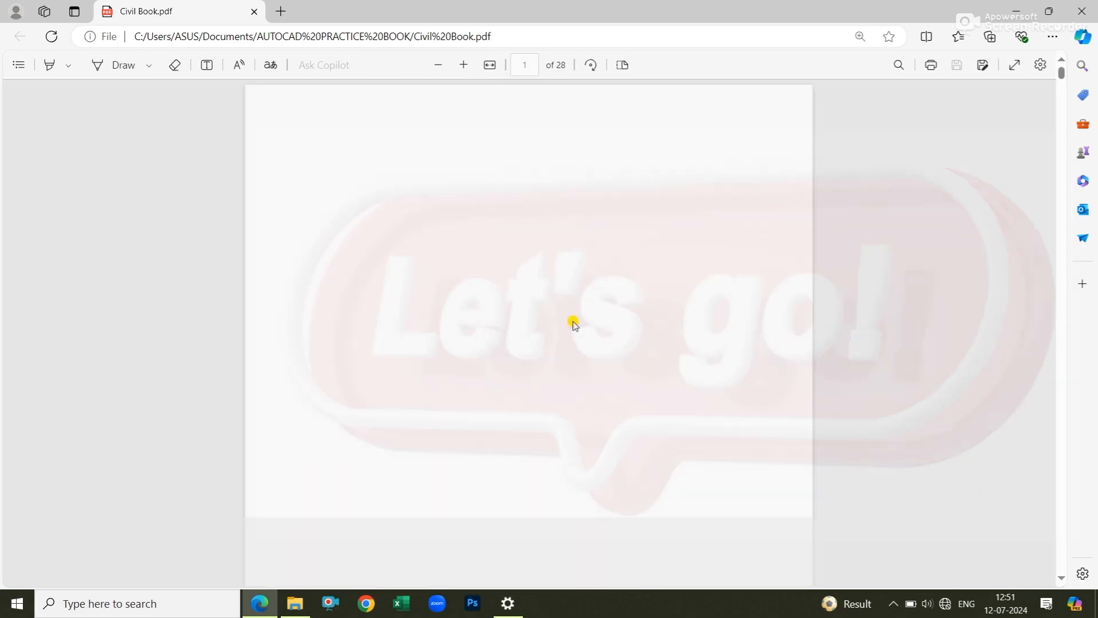
scroll(573, 321, "down", 1)
scroll(573, 324, "up", 20)
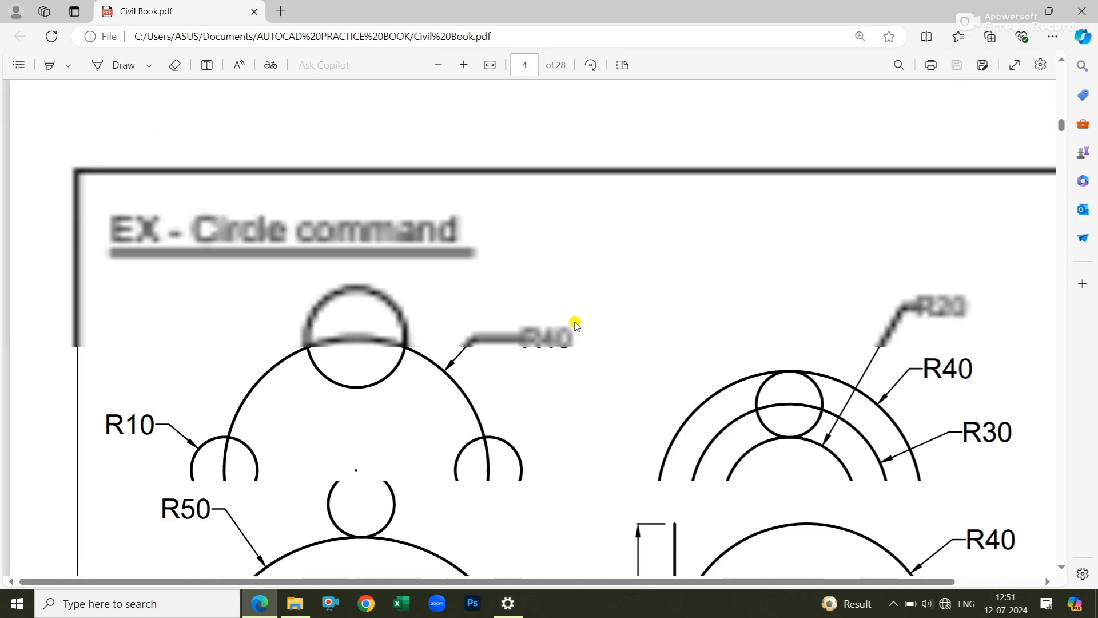
scroll(576, 325, "up", 15)
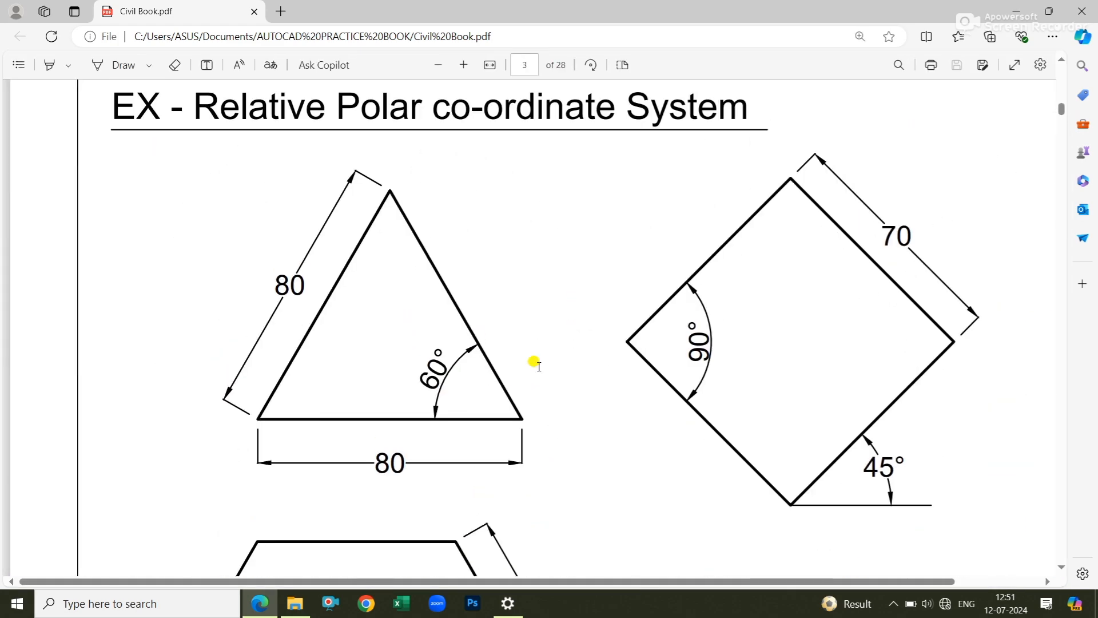
scroll(487, 279, "up", 3)
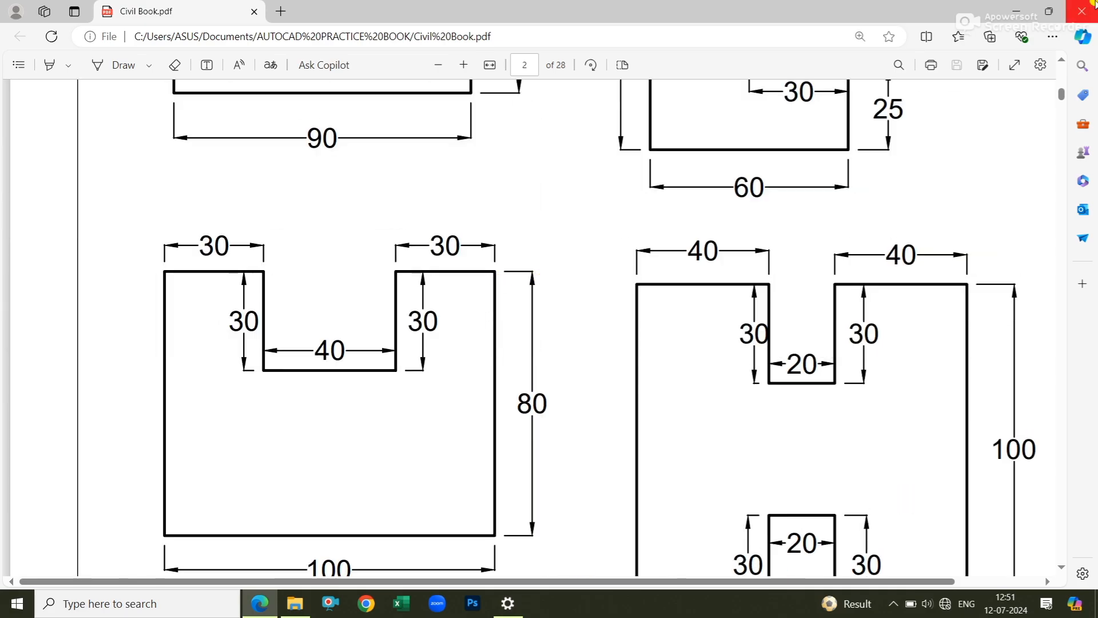
Minimize the open windows, refresh the desktop, and launch AutoCAD 2017 with a new drawing.
left_click(1016, 12)
left_click(1012, 8)
right_click(802, 105)
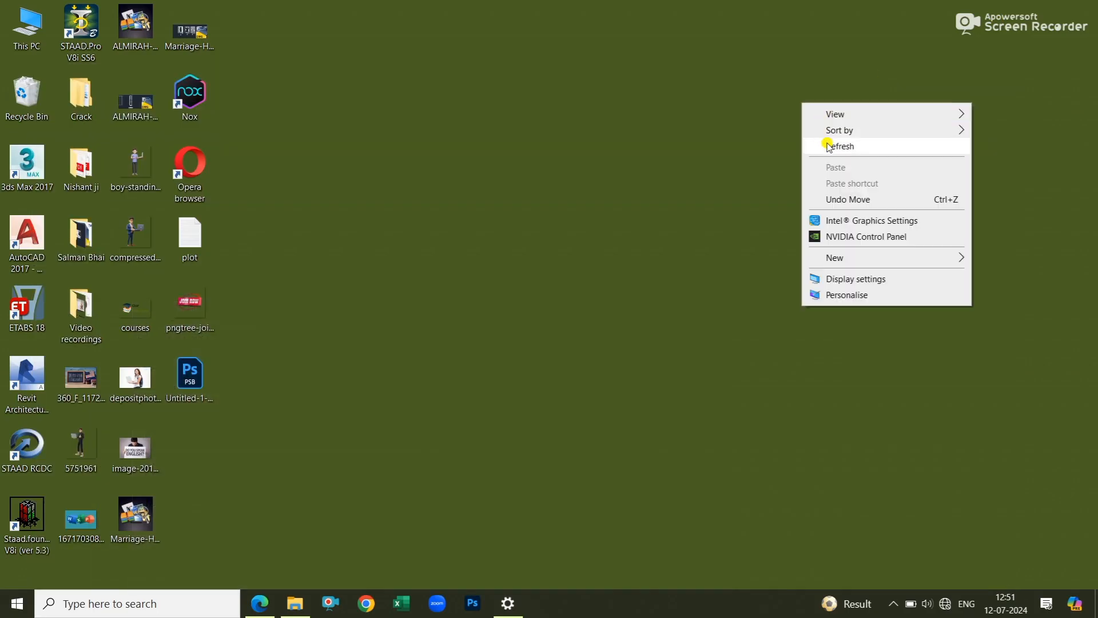
left_click(824, 142)
left_click(27, 247)
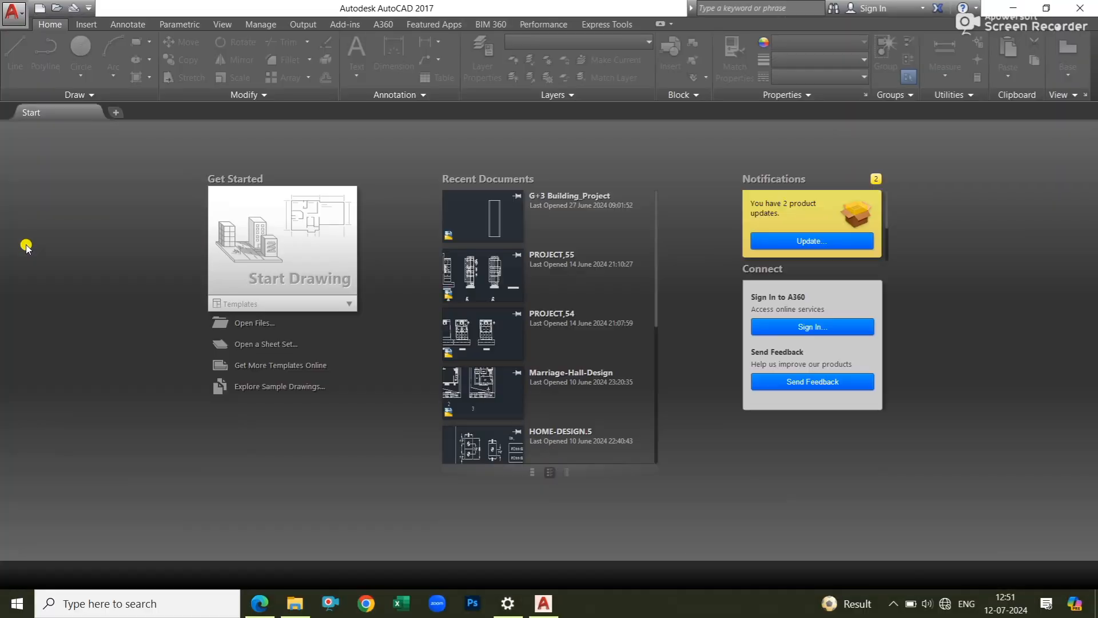
left_click(271, 250)
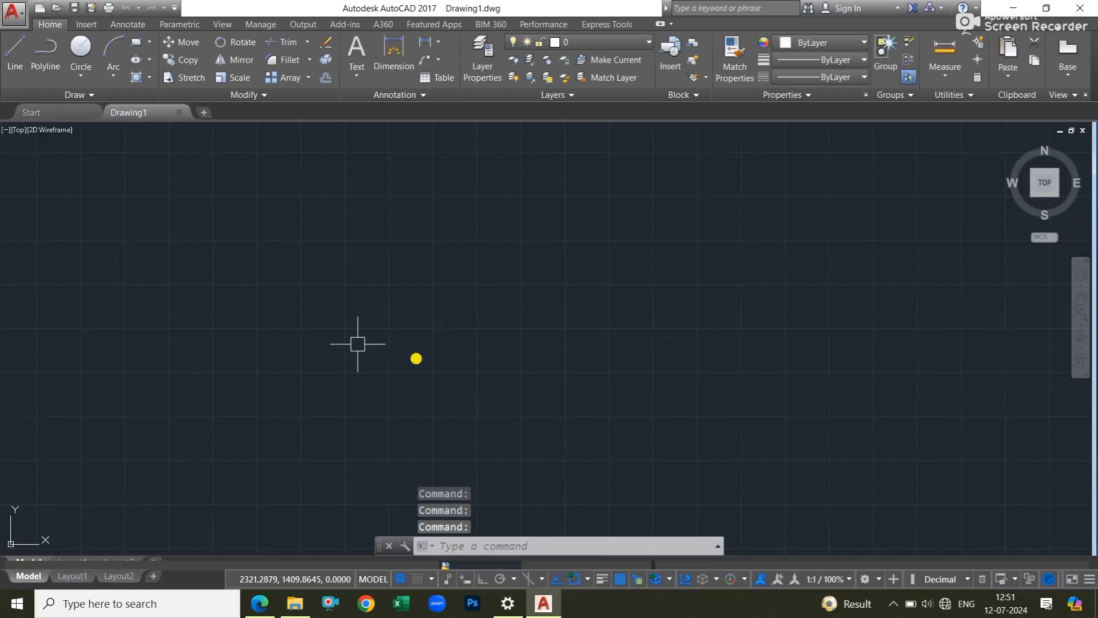
Switch to the PDF, view the Absolute and Relative co-ordinate System exercise, and return to AutoCAD.
left_click(259, 603)
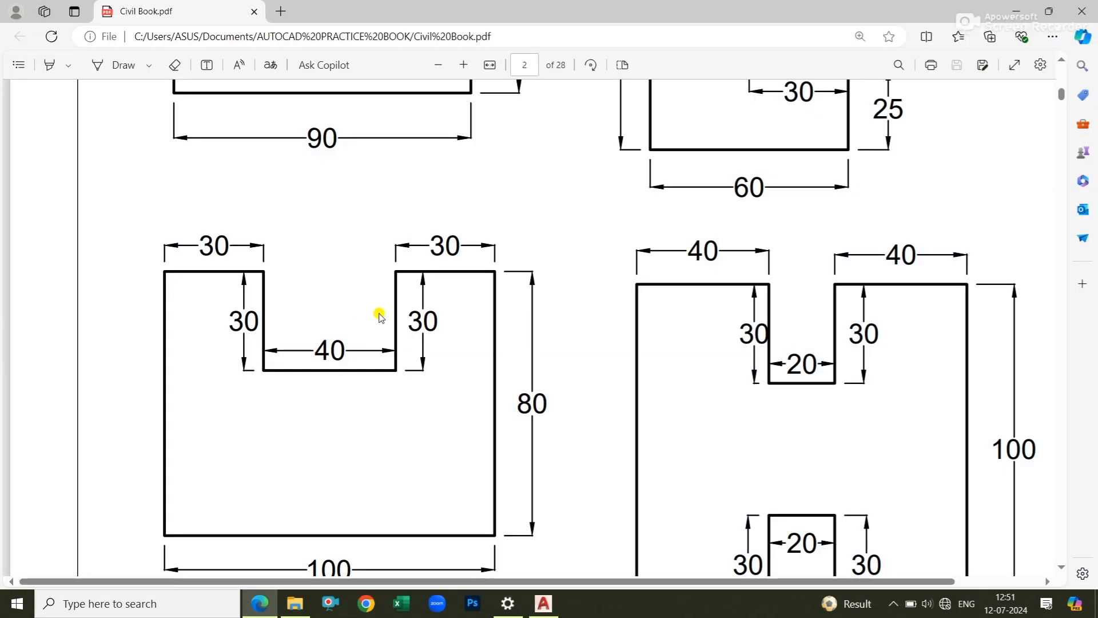
scroll(389, 286, "up", 5)
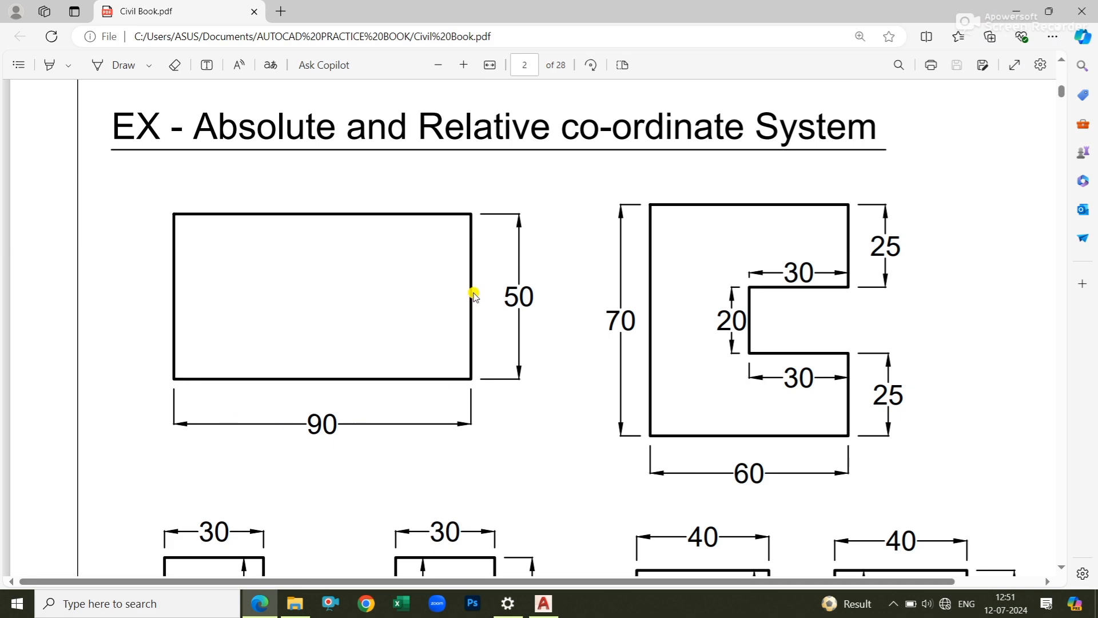
left_click(1009, 10)
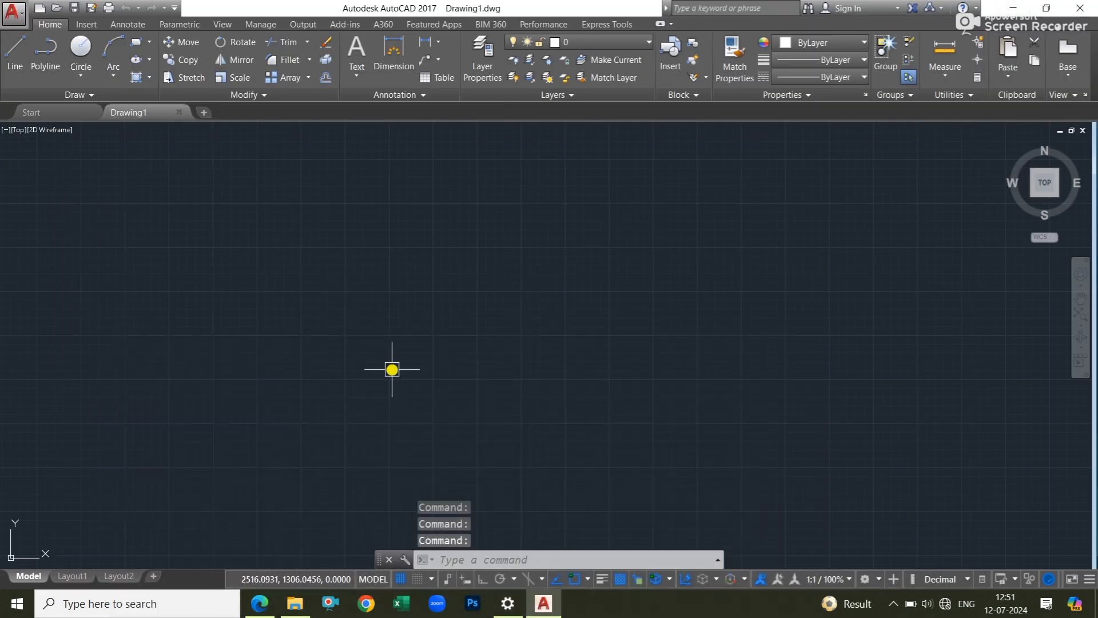
Start a line at the drawing origin by entering the first point 0,0.
scroll(393, 381, "down", 3)
middle_click_drag(396, 389, 505, 379)
scroll(455, 388, "up", 2)
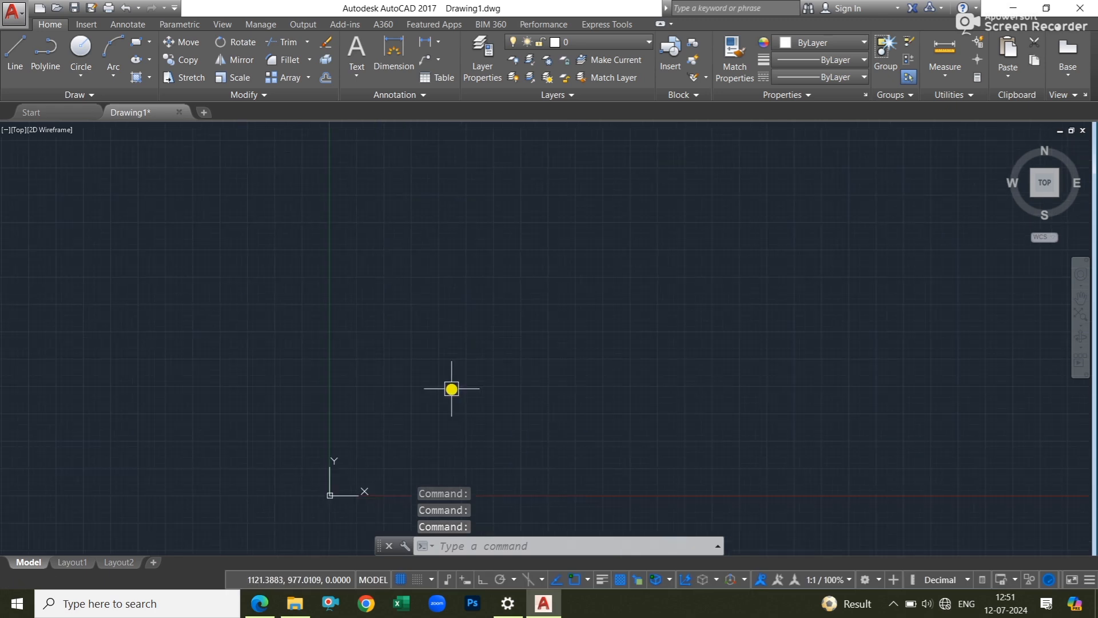
mouse_move(365, 417)
middle_mouse_down()
mouse_move(359, 223)
mouse_move(394, 341)
middle_mouse_up()
scroll(366, 325, "up", 2)
scroll(383, 342, "up", 2)
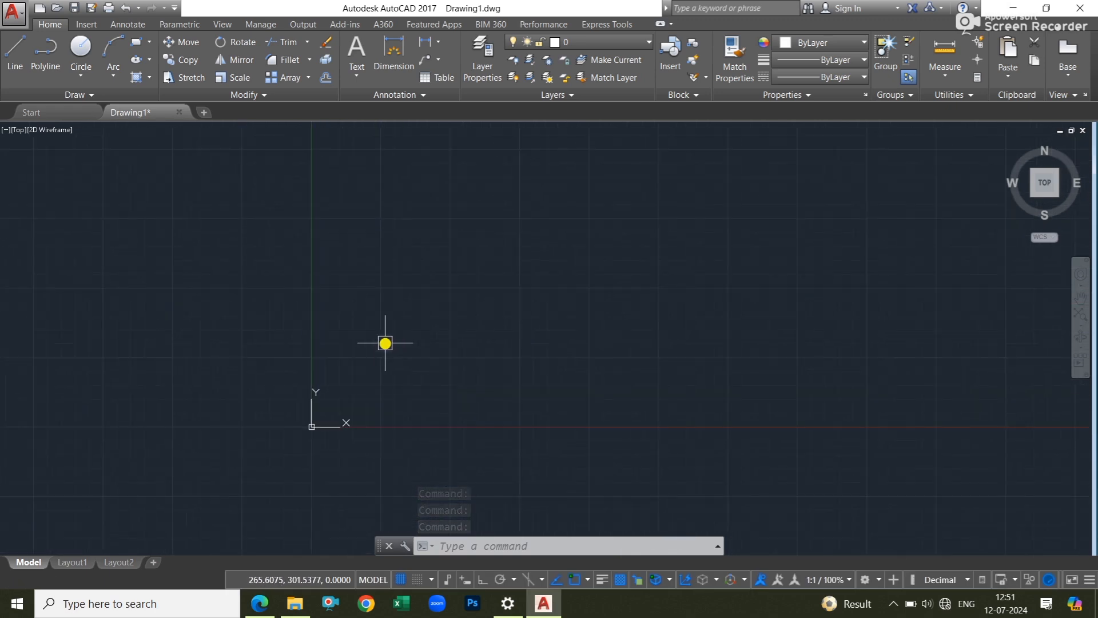
scroll(361, 378, "up", 1)
middle_click_drag(361, 378, 334, 350)
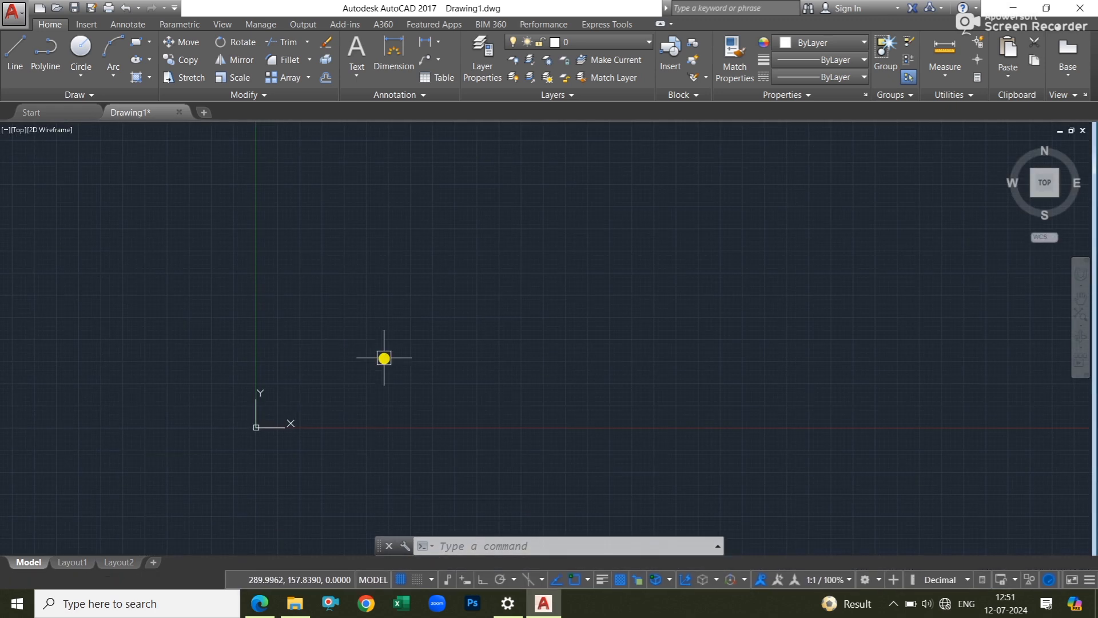
type("1")
key("Return")
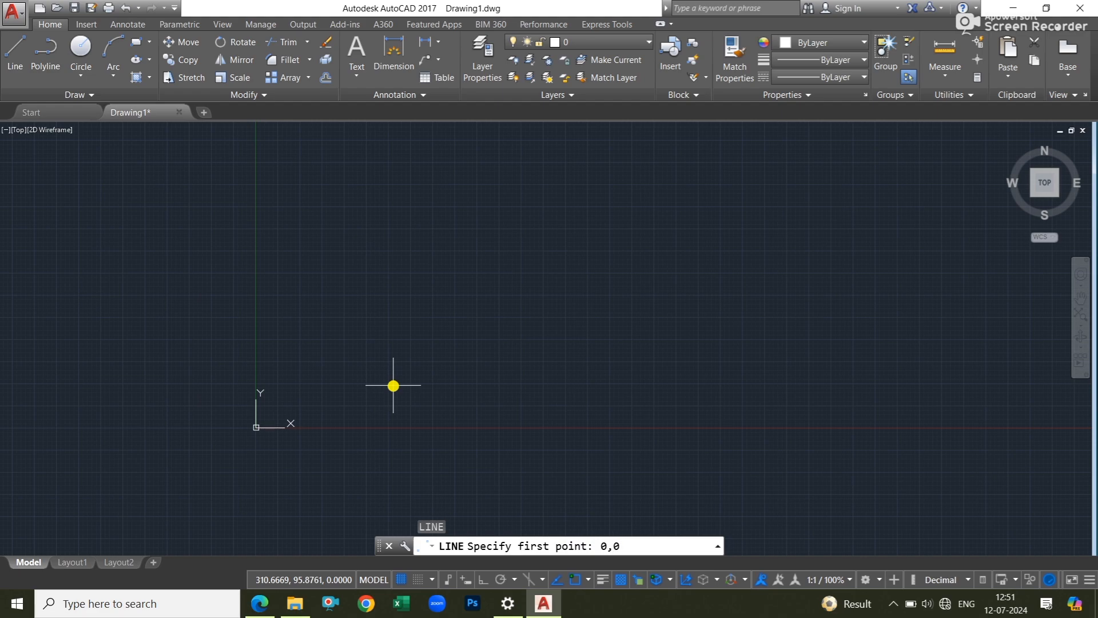
type("0,0")
key("Return")
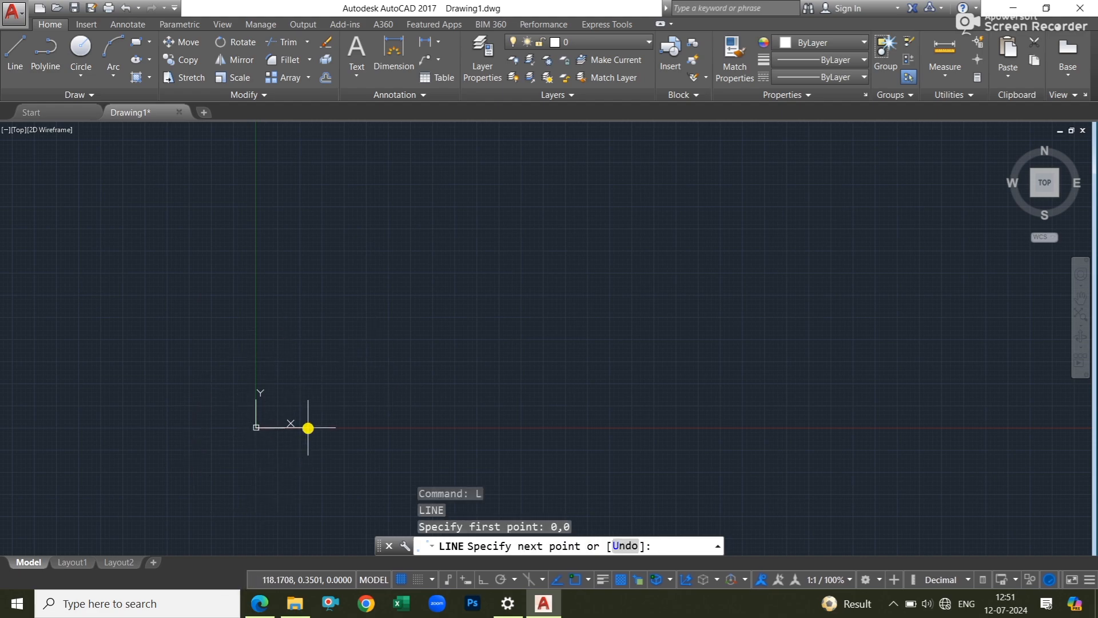
Check the rectangle exercise in the PDF, then draw its bottom edge in AutoCAD to the absolute coordinate 90,0.
scroll(308, 428, "up", 4)
scroll(388, 452, "down", 1)
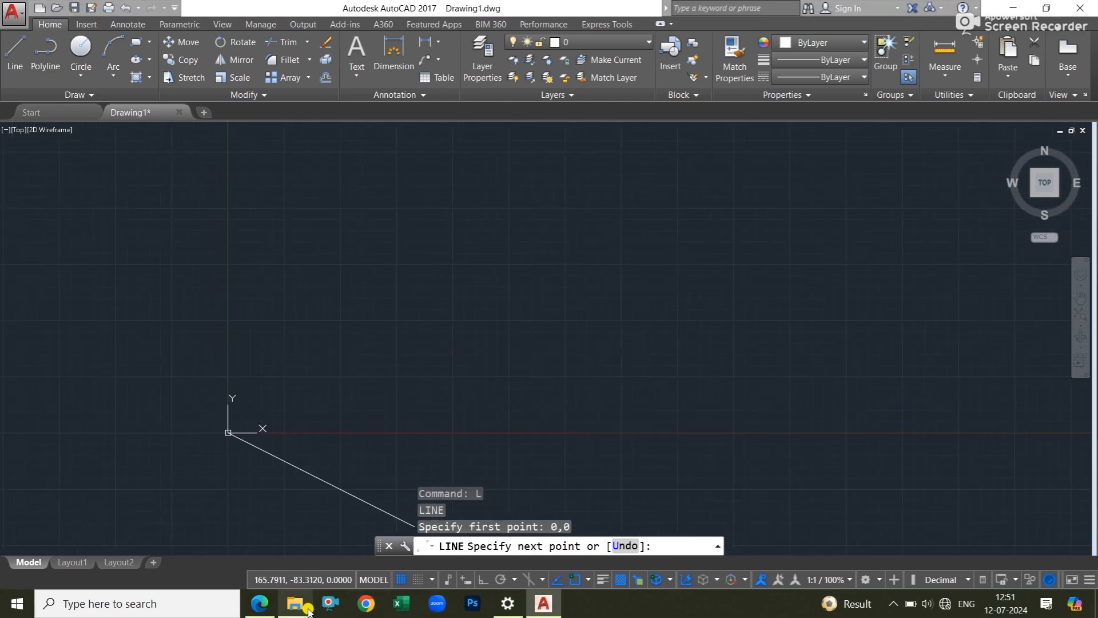
left_click(295, 603)
left_click(260, 603)
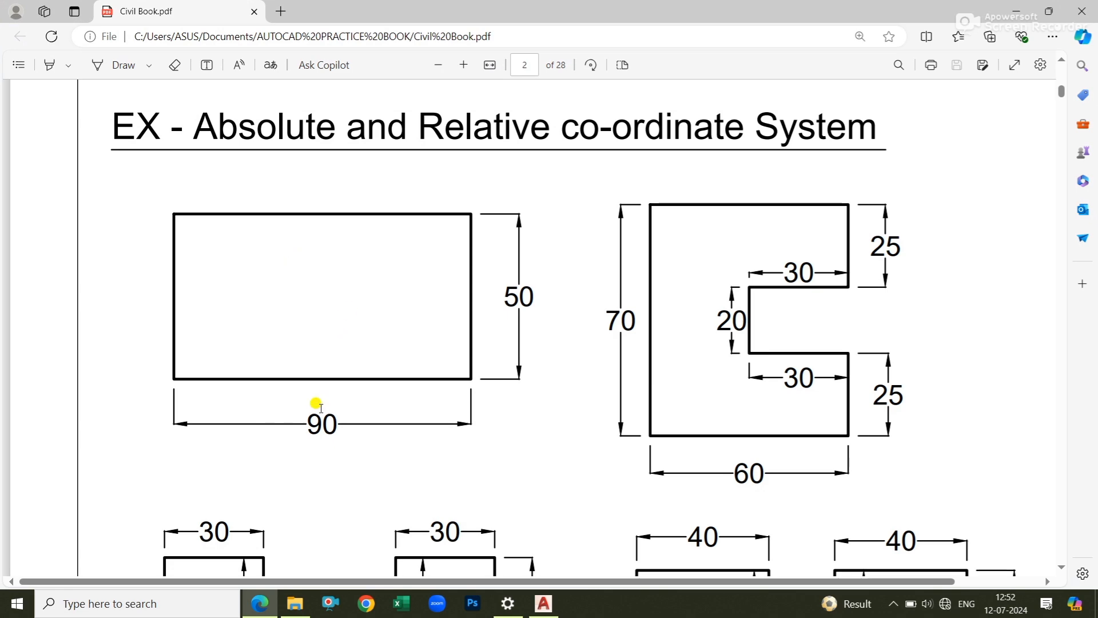
left_click(546, 605)
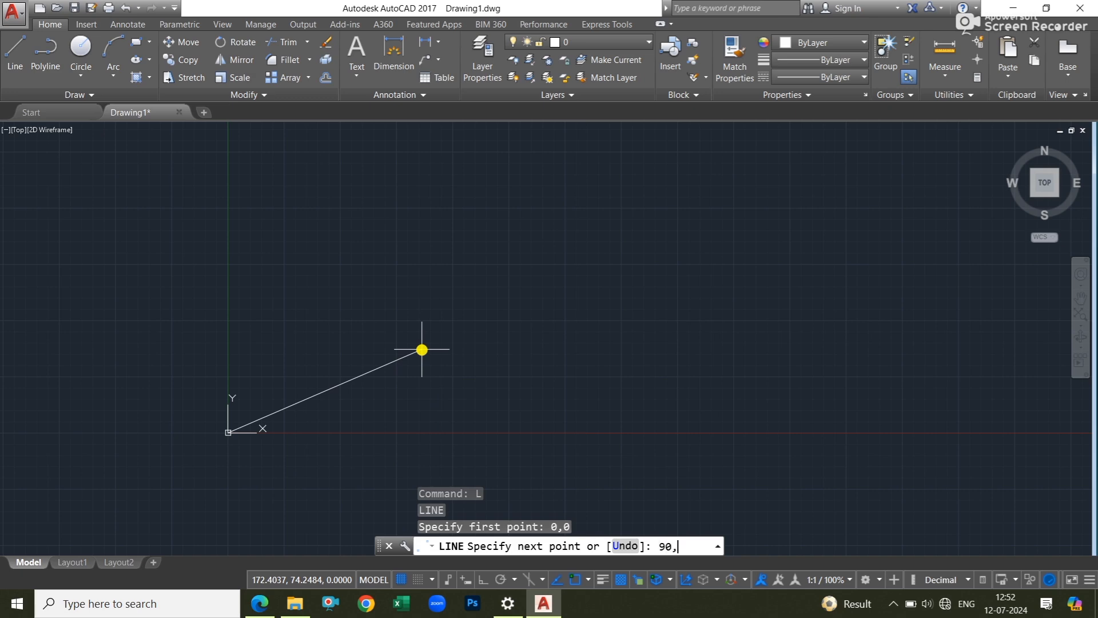
type("0")
key("Return")
Complete the rectangle with line points 90,50 and 0,50, closing it at the origin endpoint.
scroll(371, 343, "down", 4)
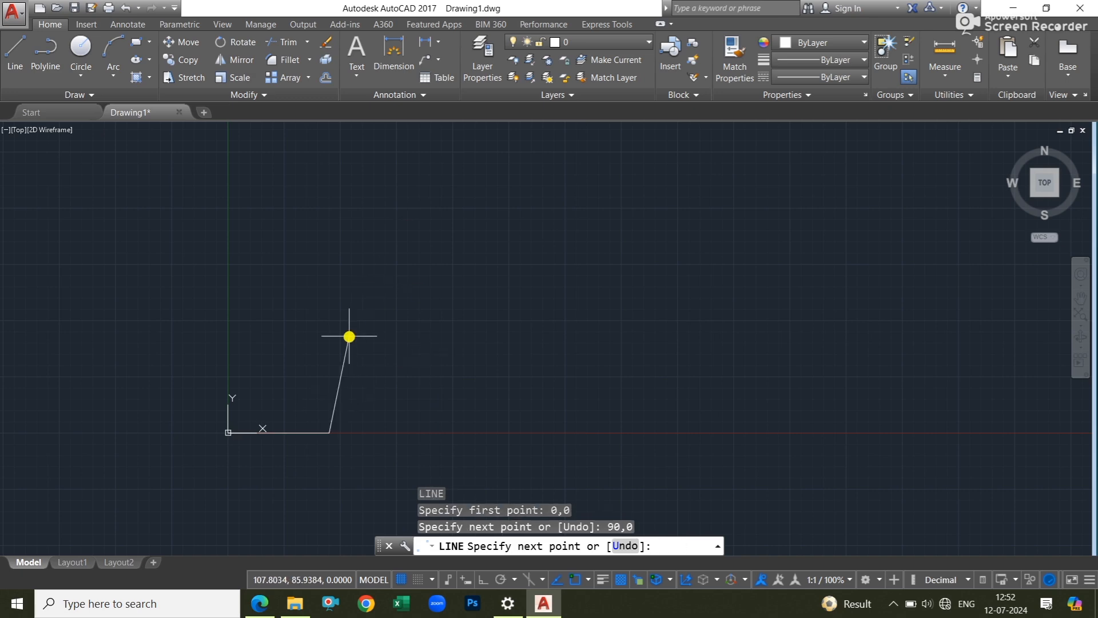
scroll(326, 411, "up", 8)
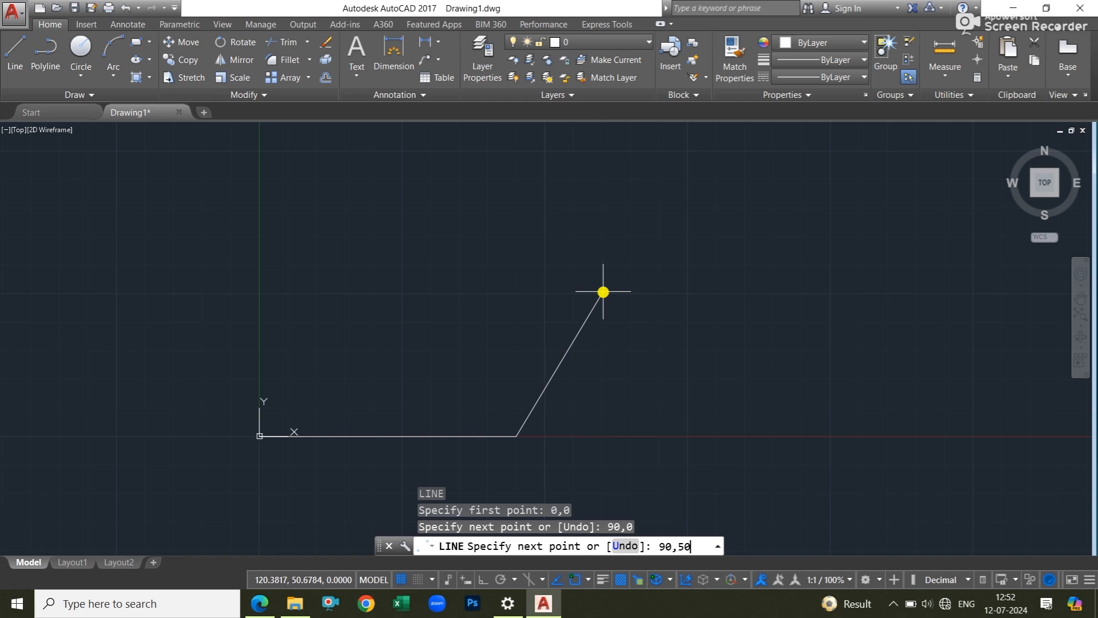
key("Return")
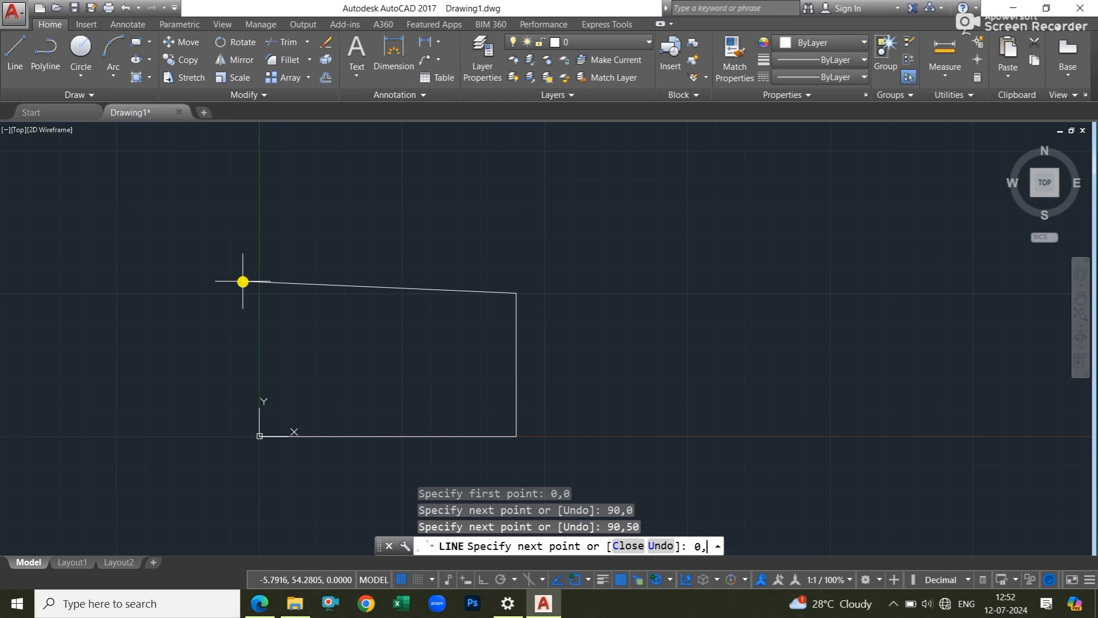
type("0,50")
key("Return")
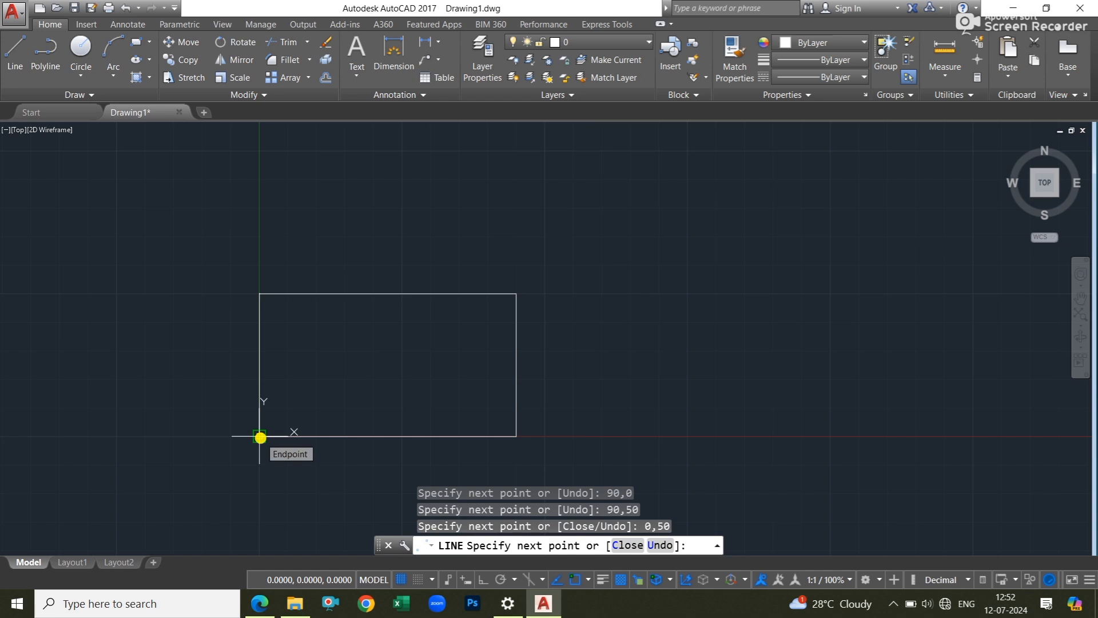
left_click(260, 437)
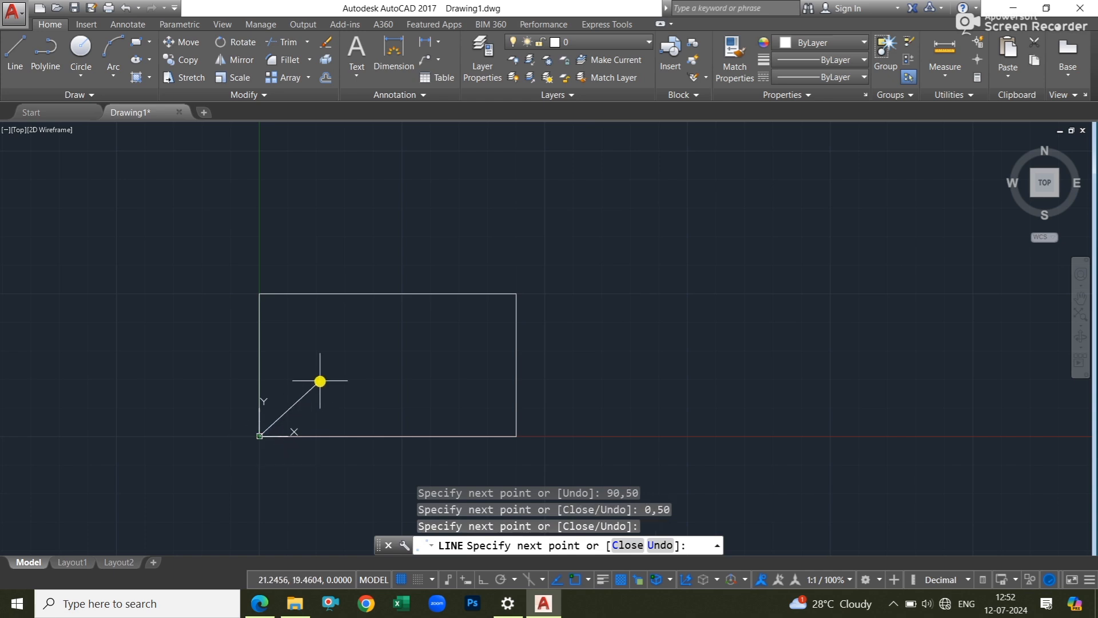
key("Return")
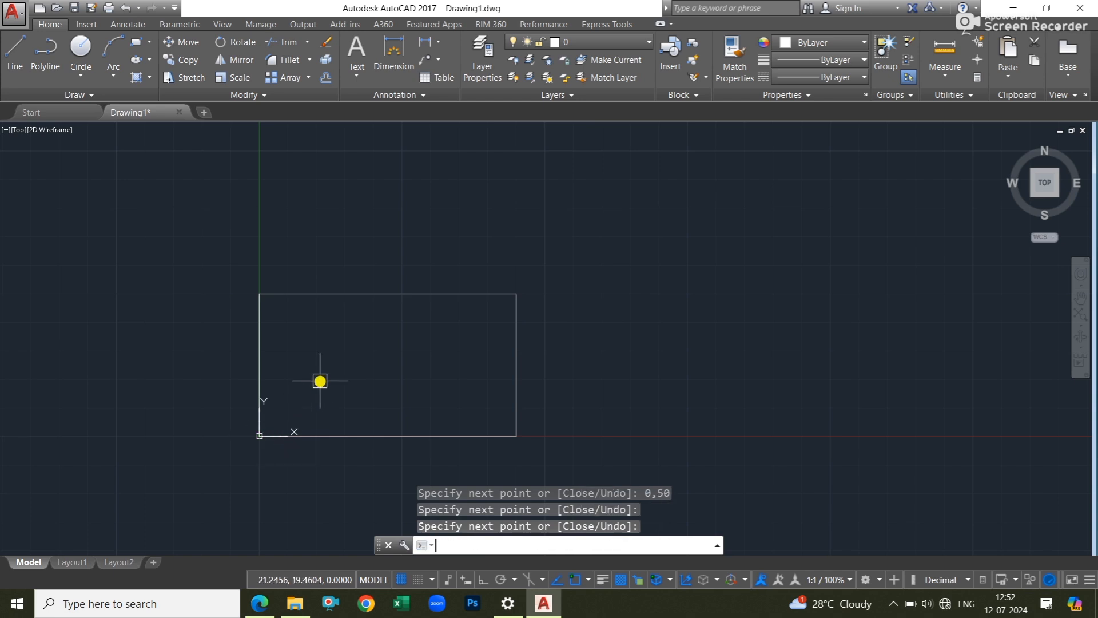
Dimension the rectangle's top edge between its two upper corners, placing the dimension line above it.
left_click(393, 55)
left_click(259, 293)
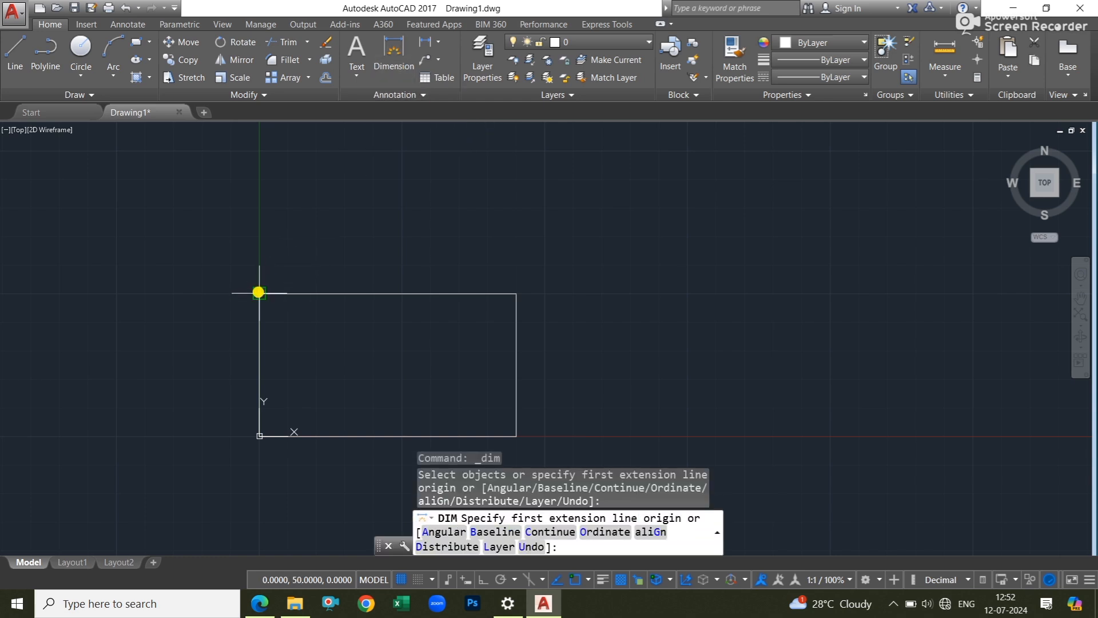
left_click(515, 294)
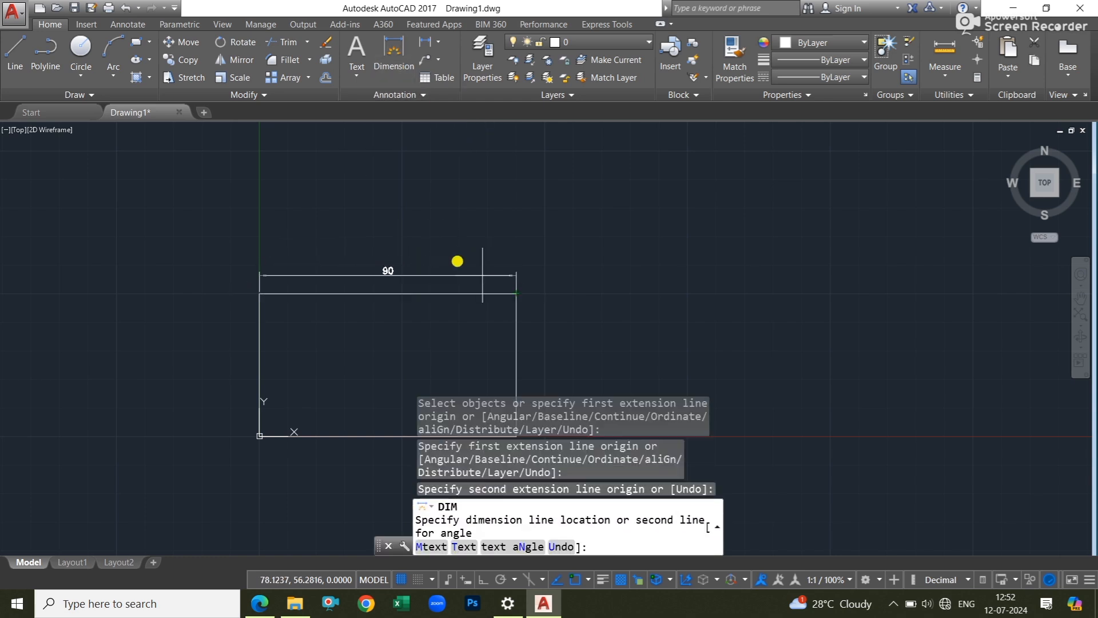
left_click(431, 244)
middle_click_drag(424, 315, 379, 267)
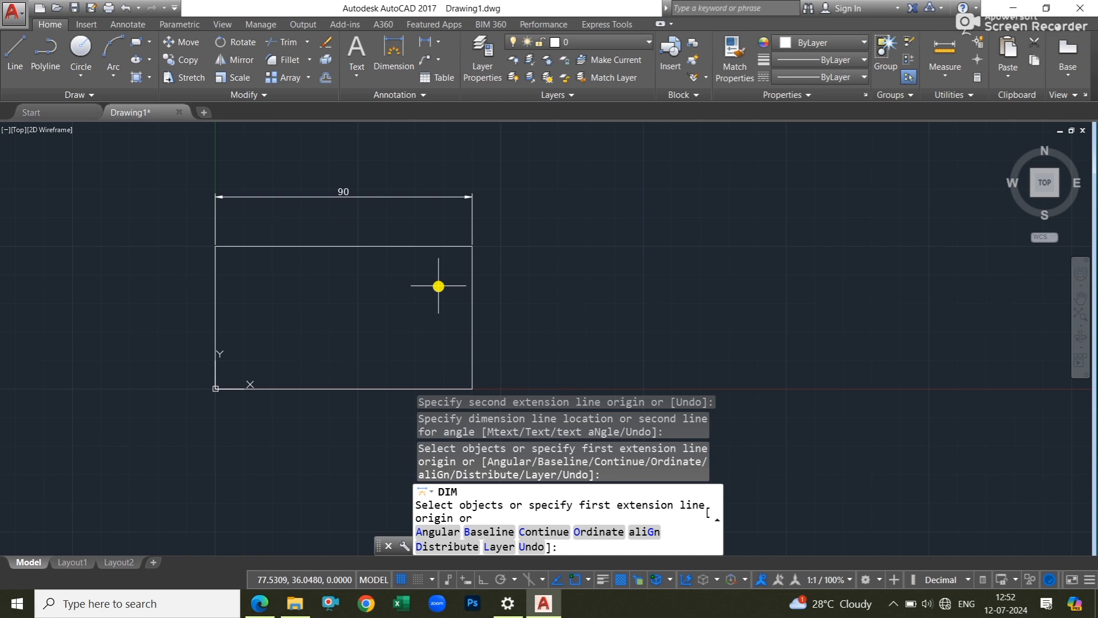
Dimension the rectangle's right edge, placing the dimension line to its right, and end the dimension command.
left_click(472, 246)
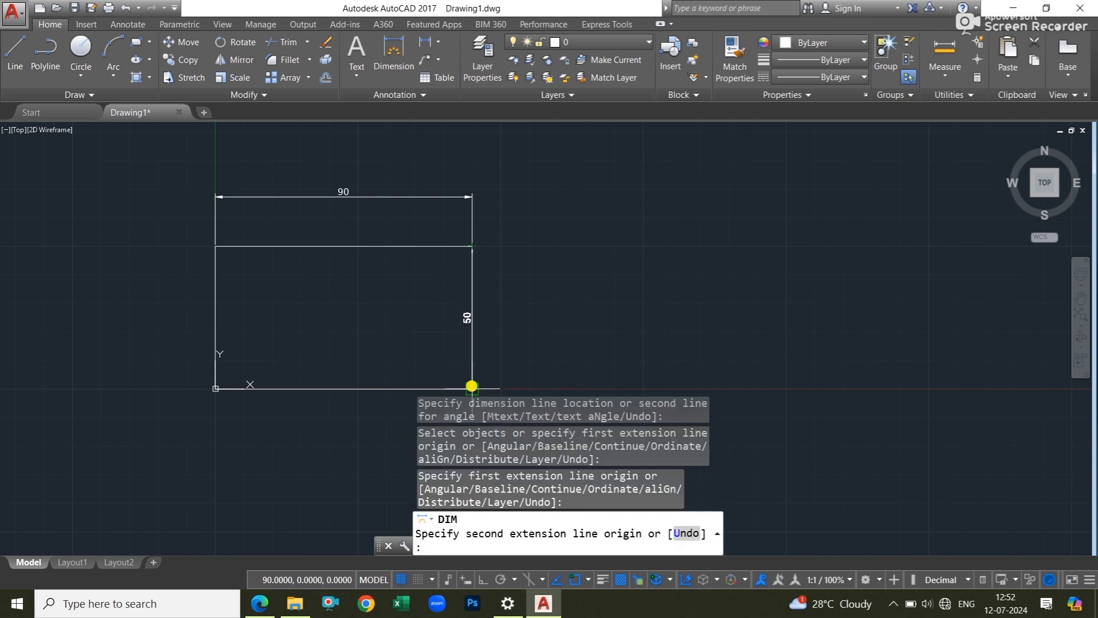
left_click(472, 388)
left_click(500, 331)
key("Escape")
key("Escape")
key("Escape")
key("Escape")
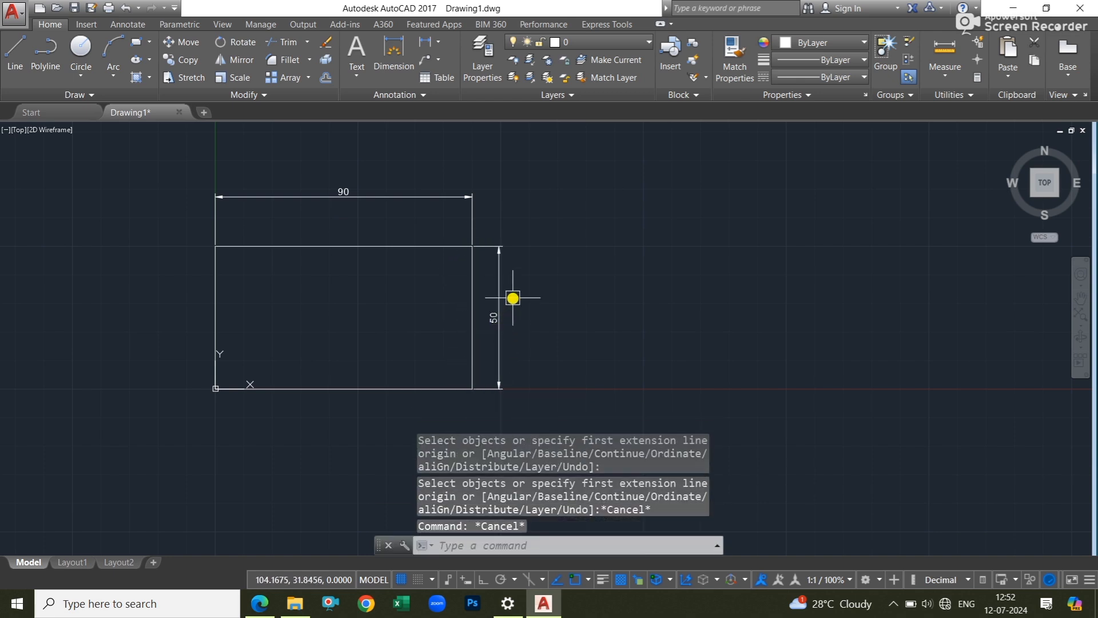
middle_click_drag(576, 223, 486, 299)
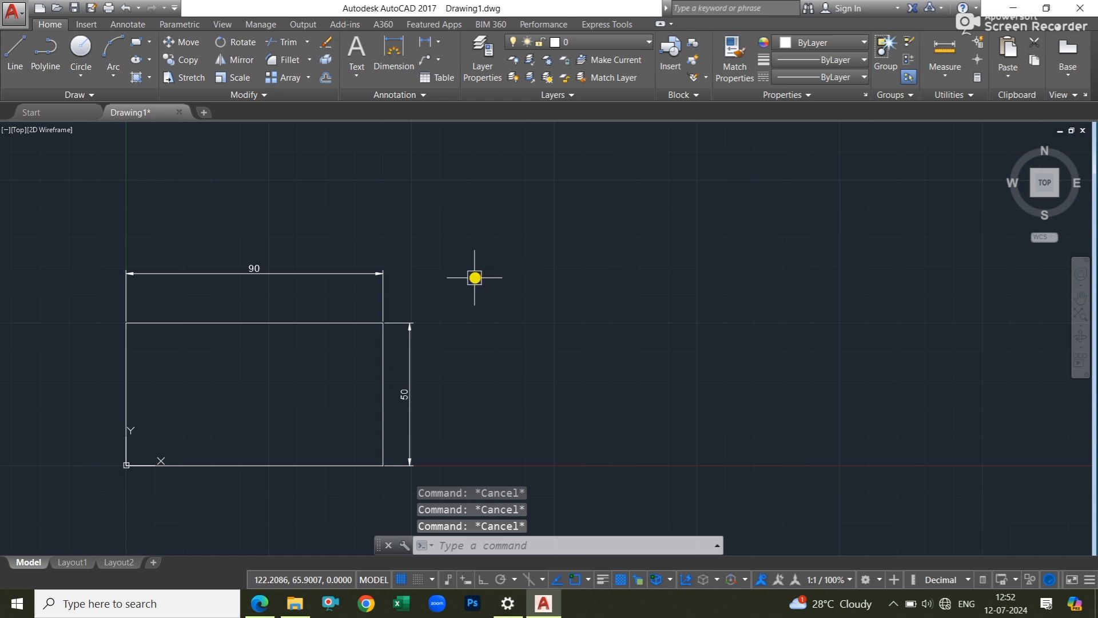
middle_click_drag(475, 341, 497, 309)
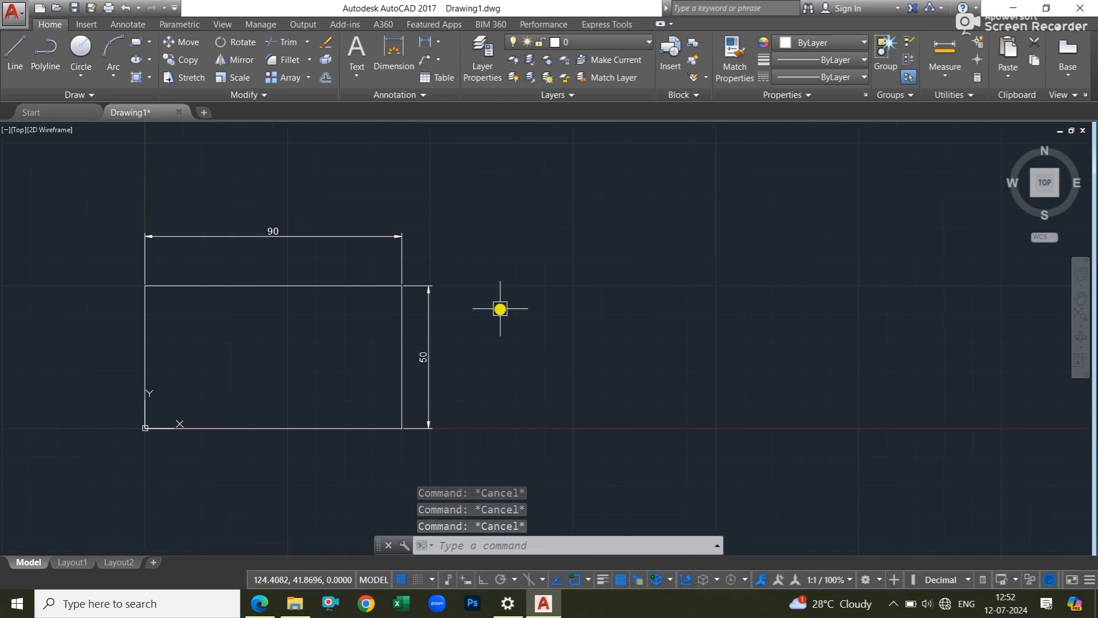
middle_click_drag(511, 304, 471, 305)
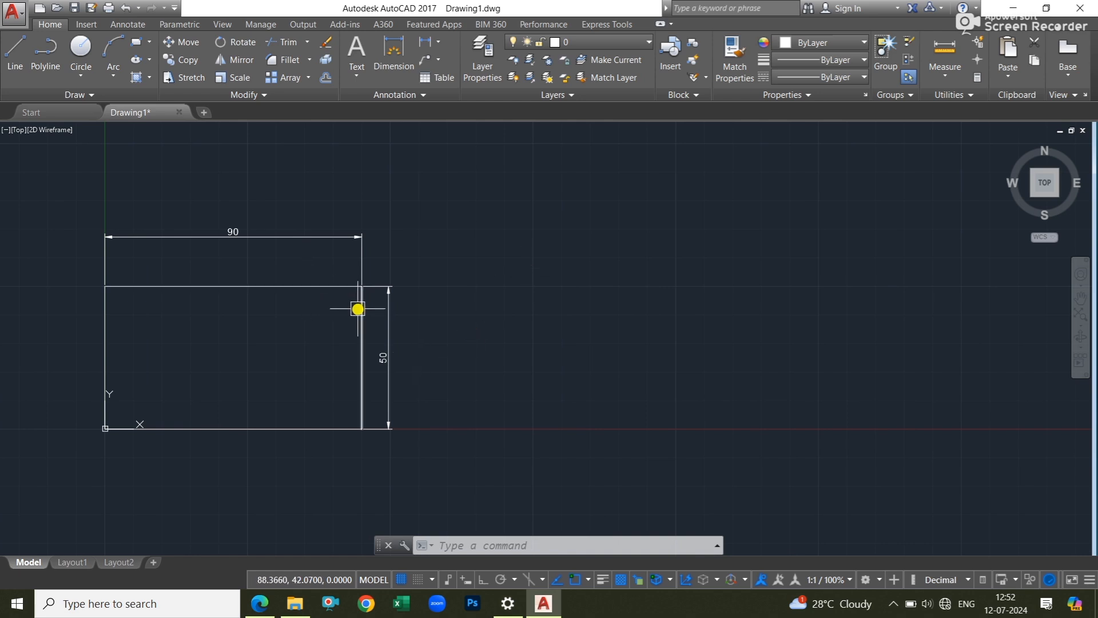
type("l")
key("Return")
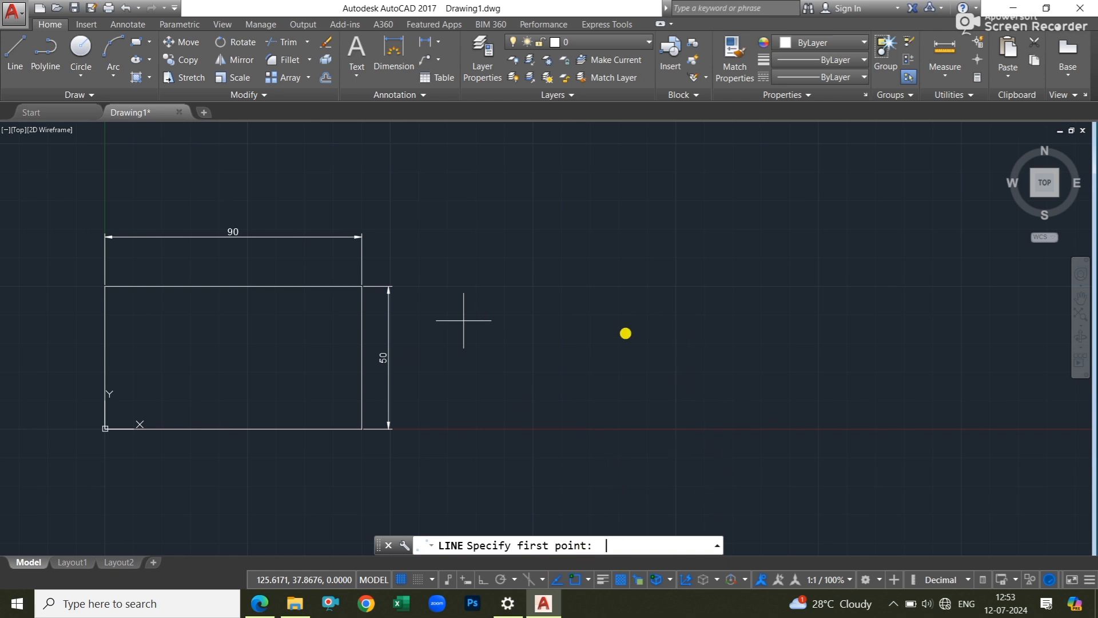
key("super")
key("Escape")
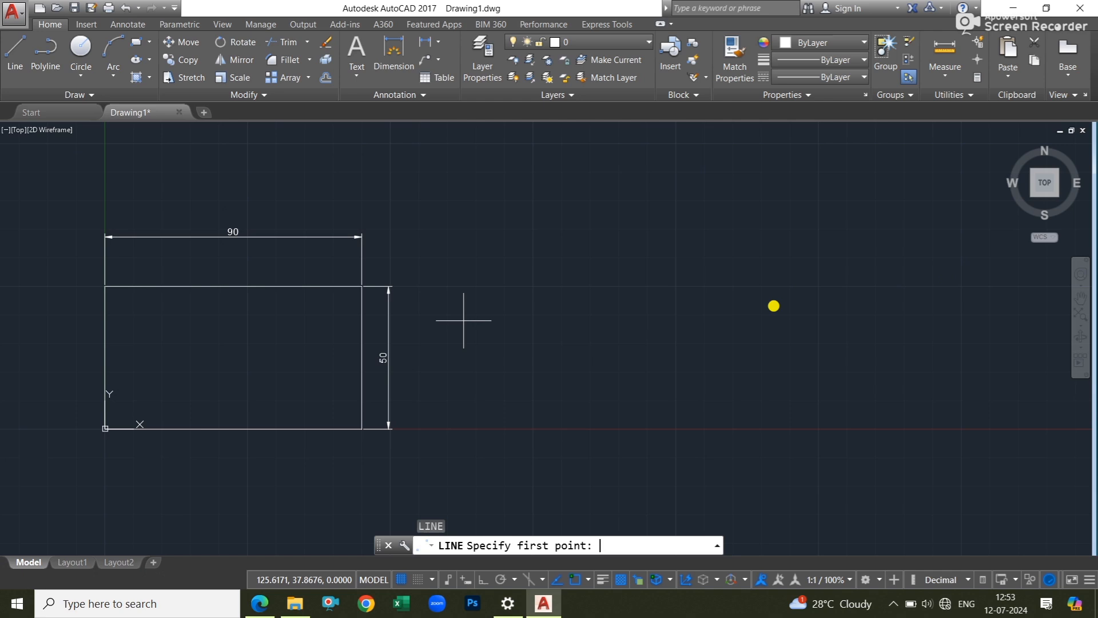
scroll(774, 306, "down", 2)
key("Escape")
scroll(692, 272, "down", 2)
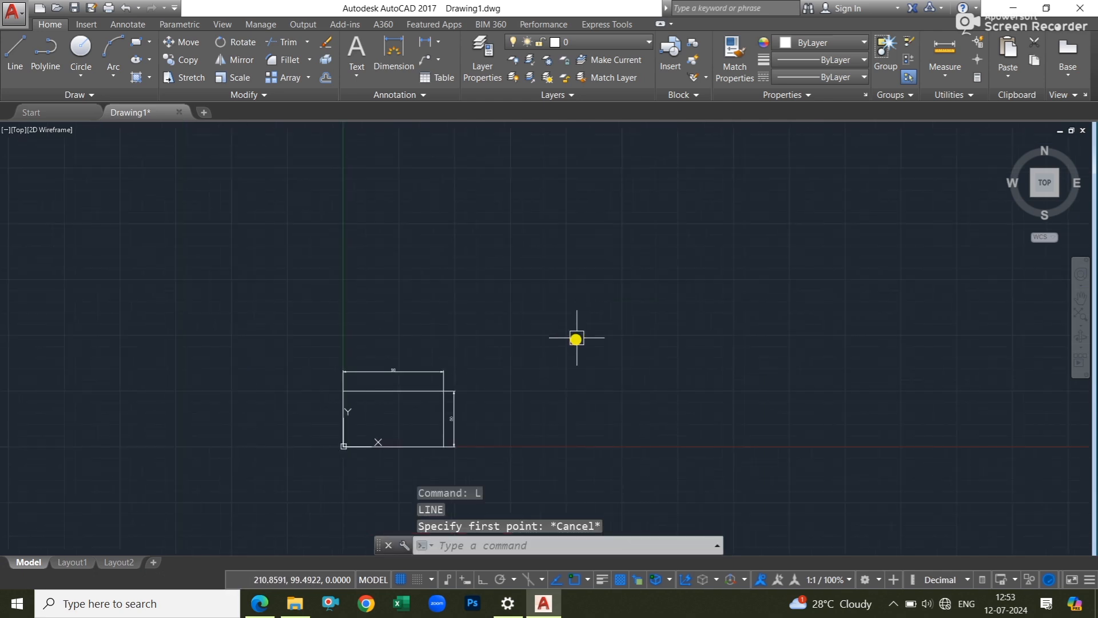
scroll(400, 432, "up", 4)
scroll(600, 338, "down", 2)
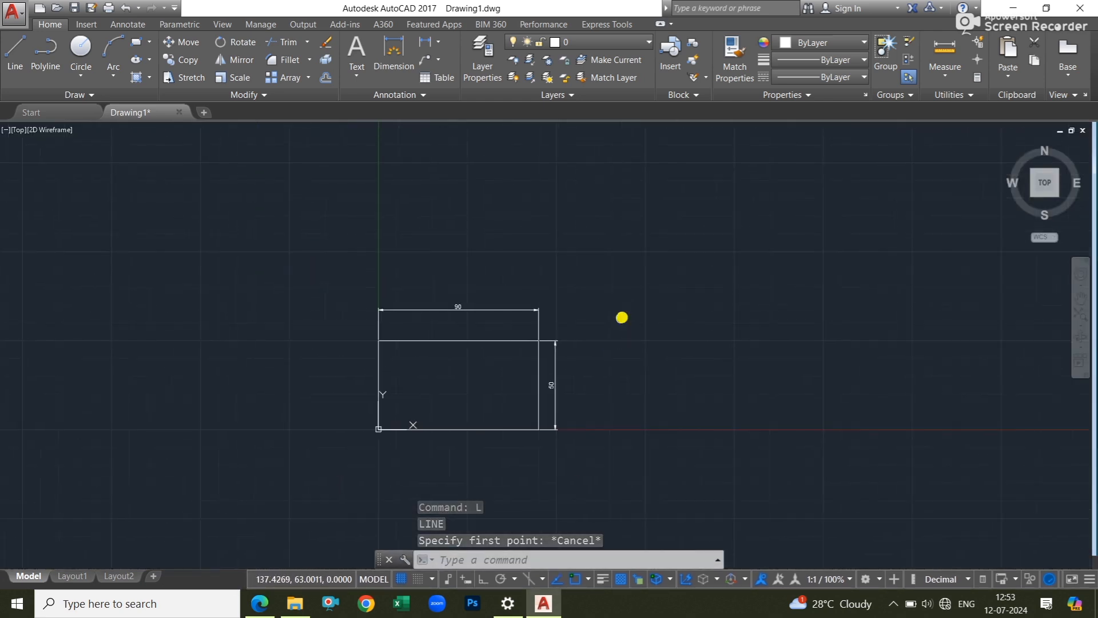
middle_click_drag(622, 316, 465, 331)
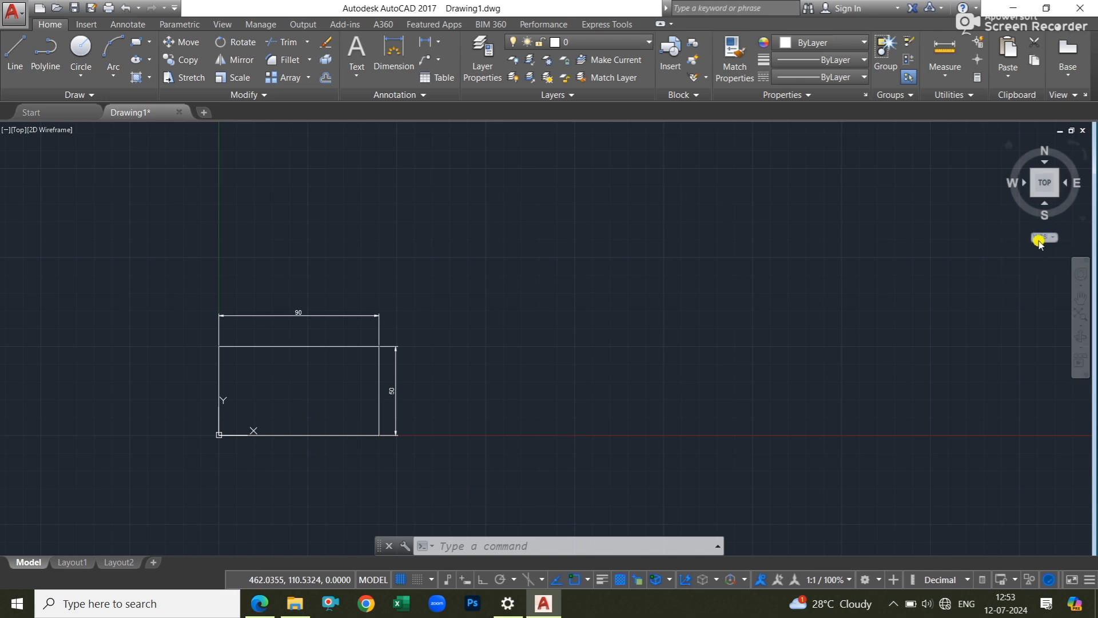
type("1")
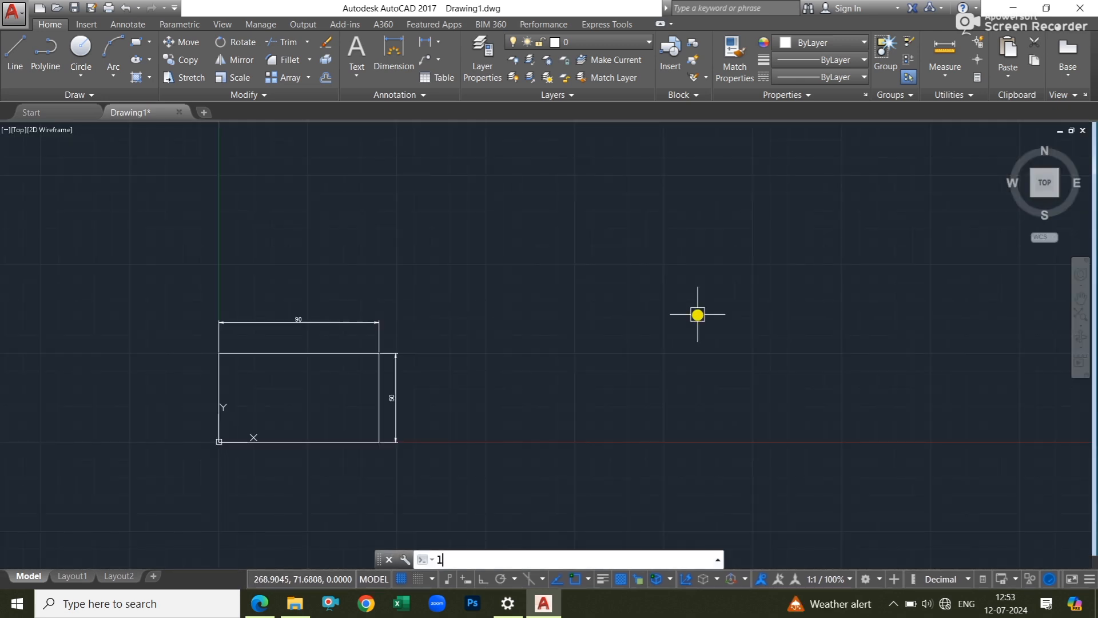
key("Return")
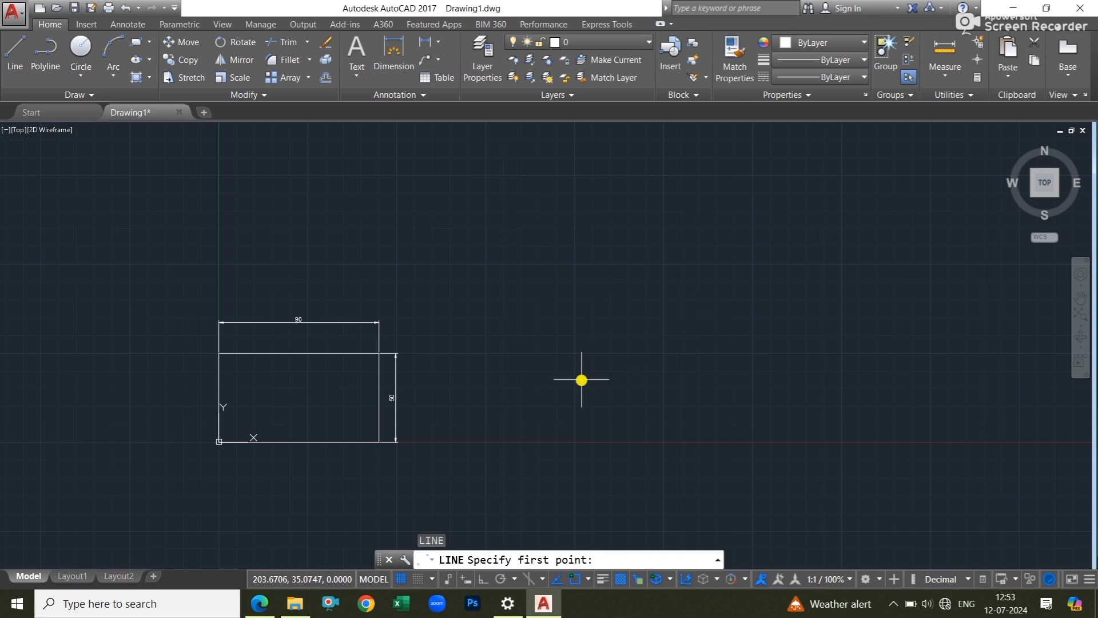
left_click(581, 380)
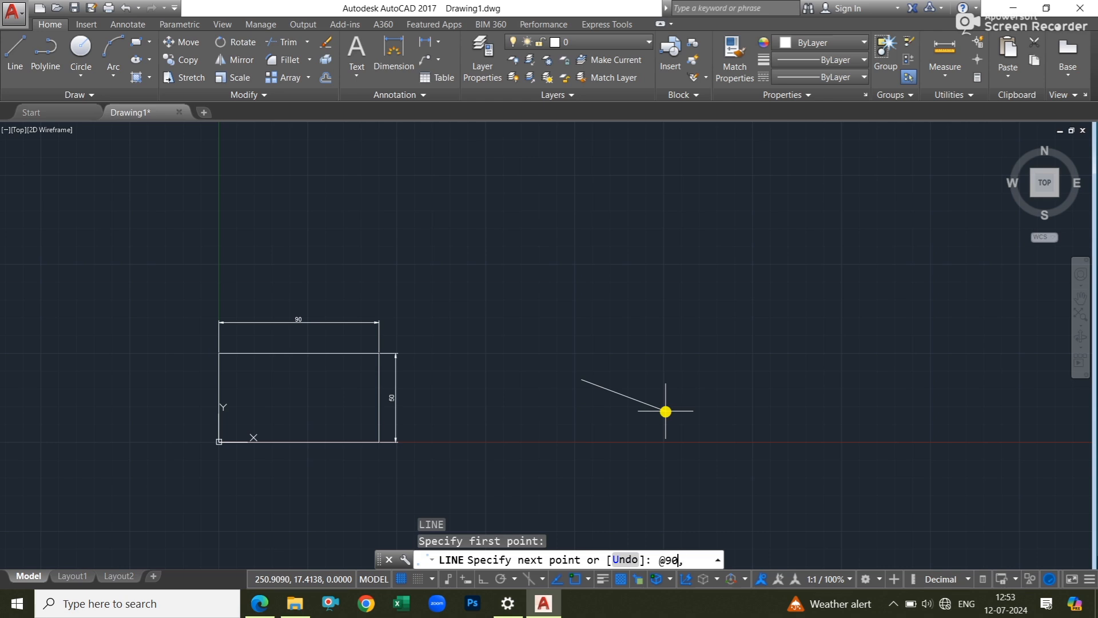
type("@90,0")
key("Return")
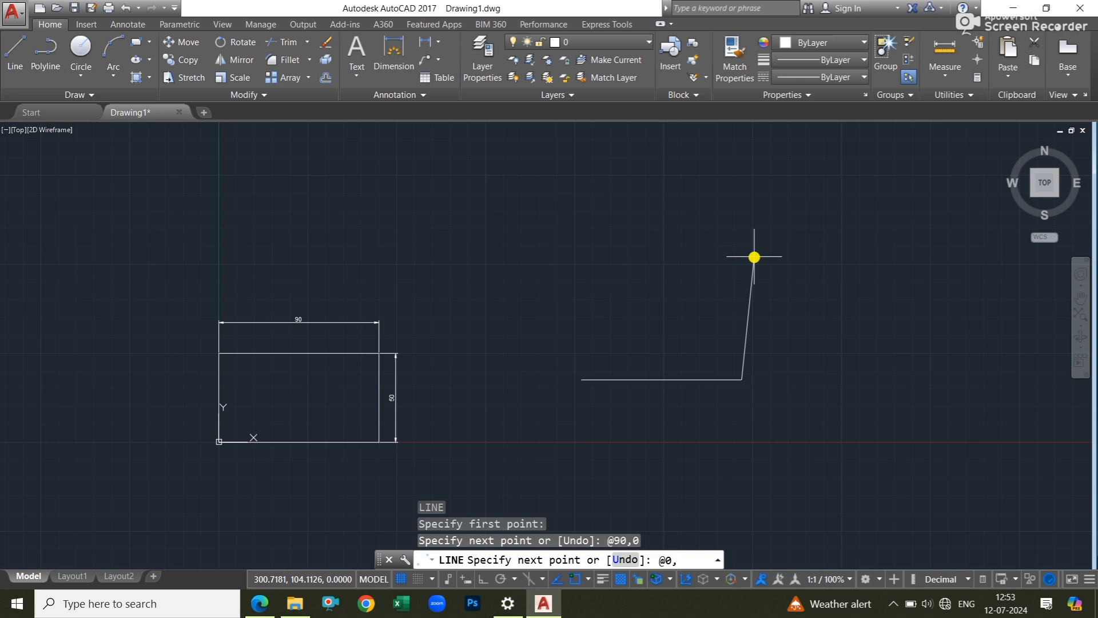
Complete the second rectangle with relative line points @0,50 and @-90,0, closing it at its starting endpoint.
key("Return")
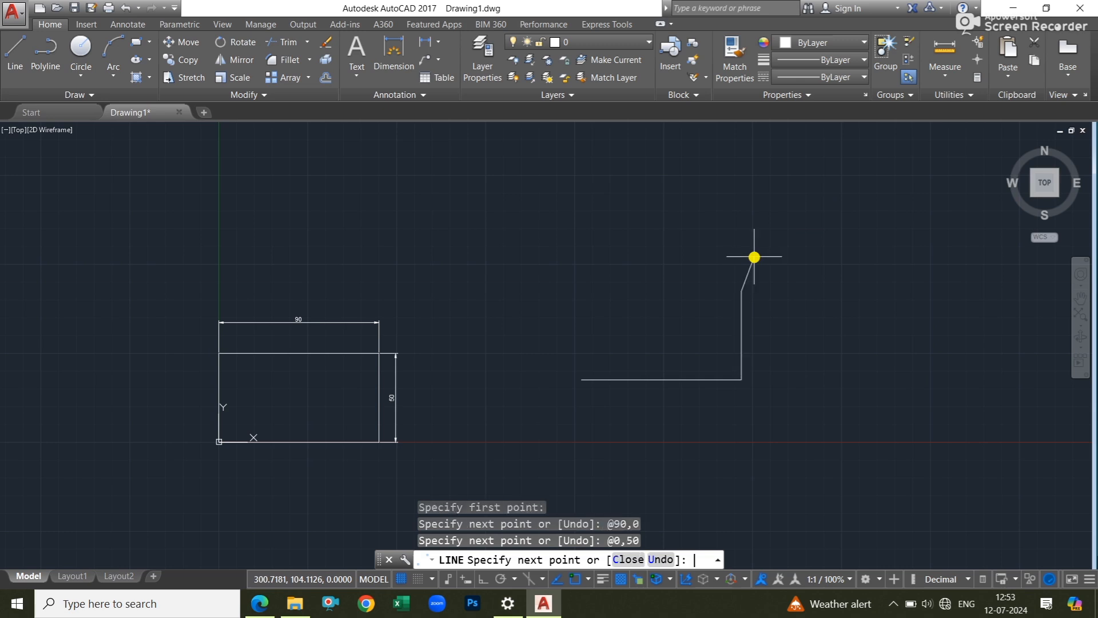
scroll(623, 303, "up", 2)
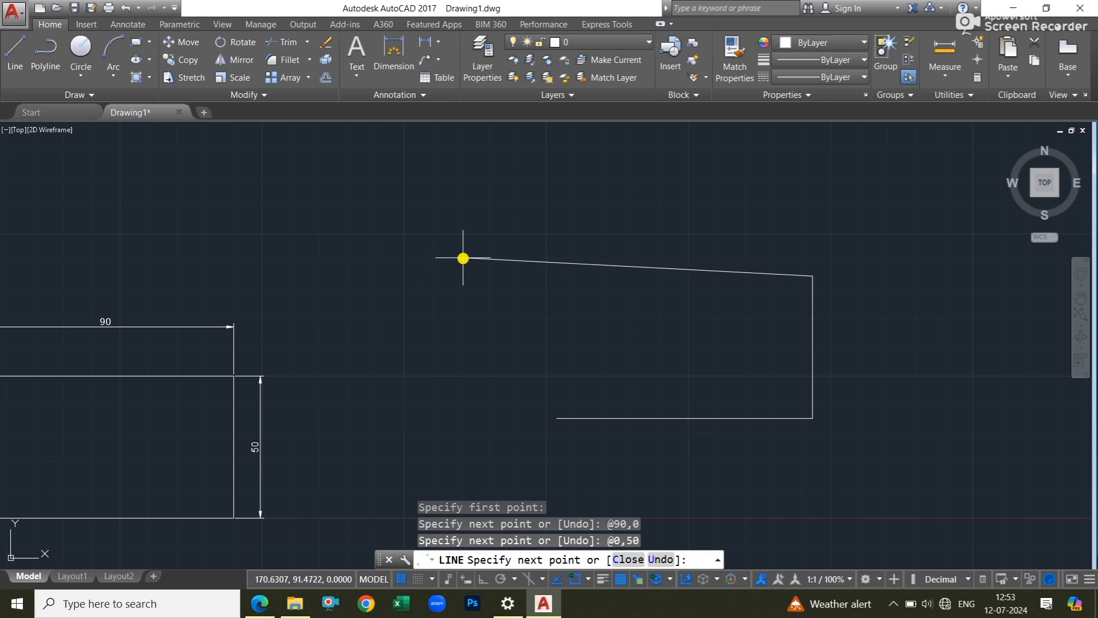
type("@-90")
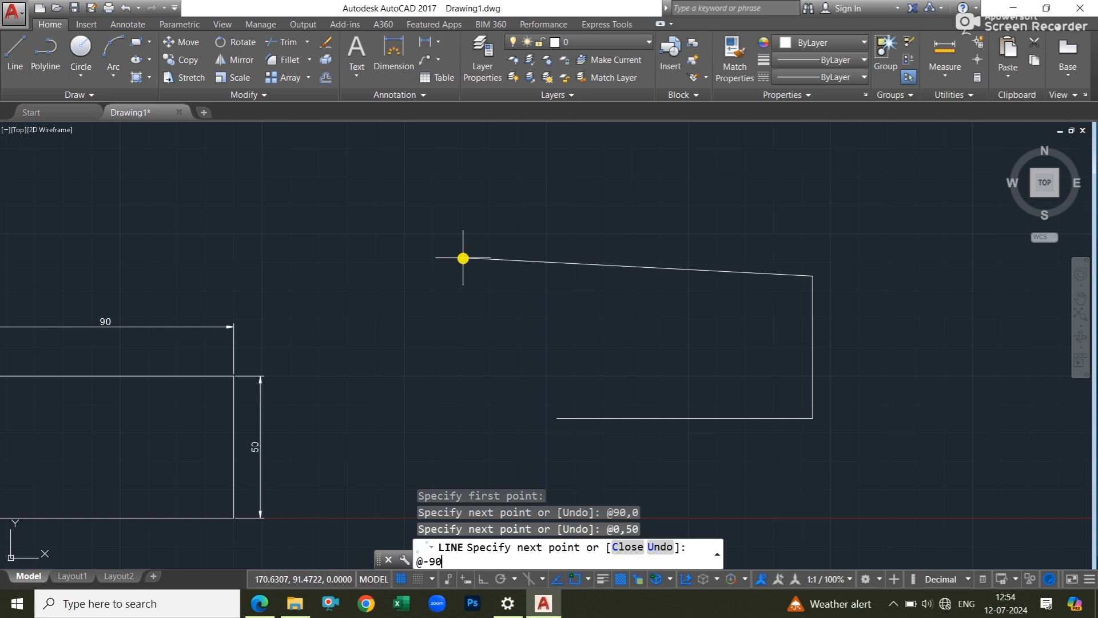
type(",0")
key("Return")
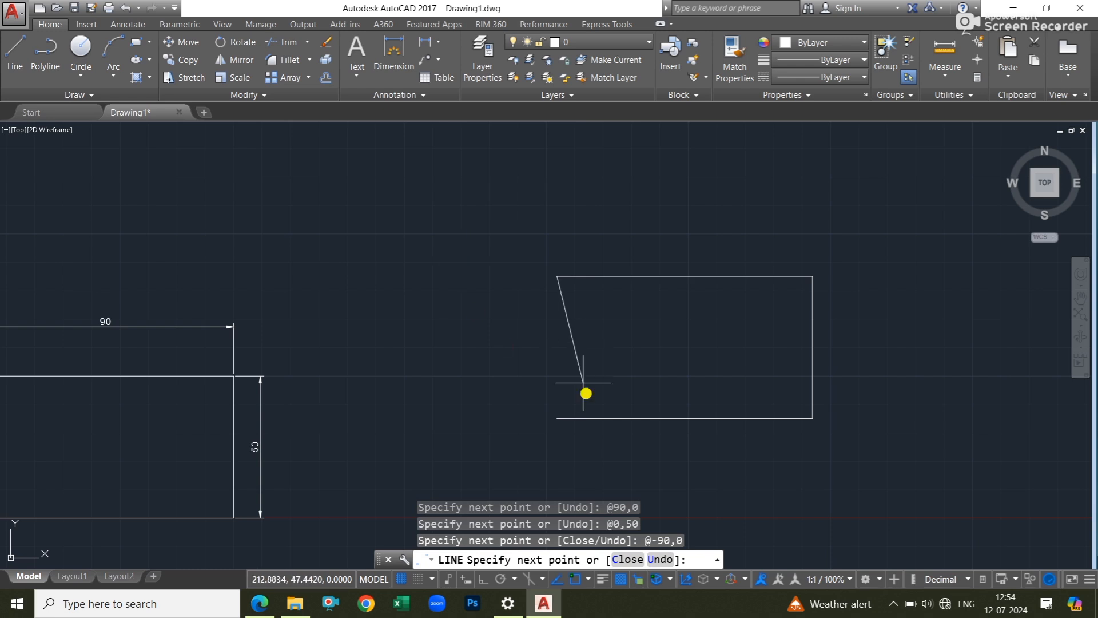
left_click(559, 419)
key("Return")
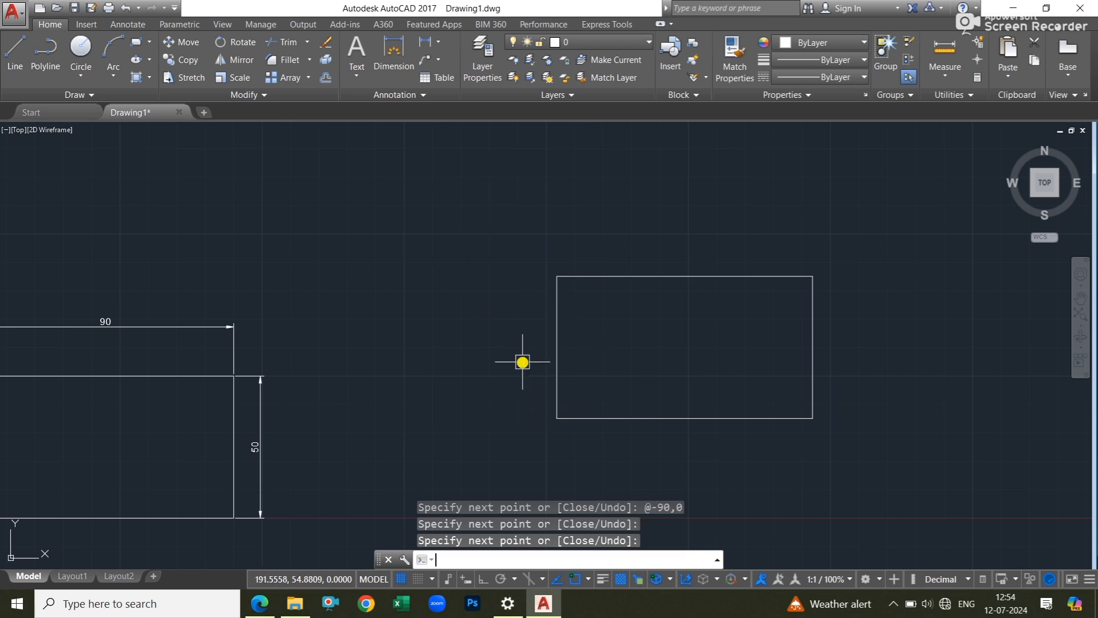
scroll(652, 326, "down", 2)
middle_click_drag(654, 324, 527, 350)
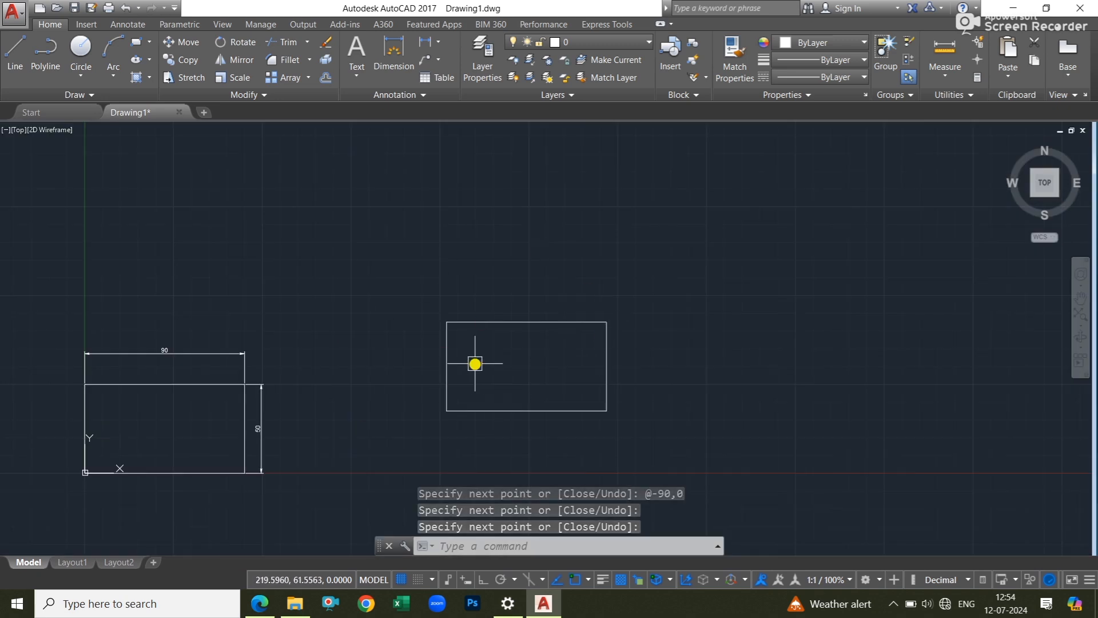
middle_click_drag(485, 347, 354, 361)
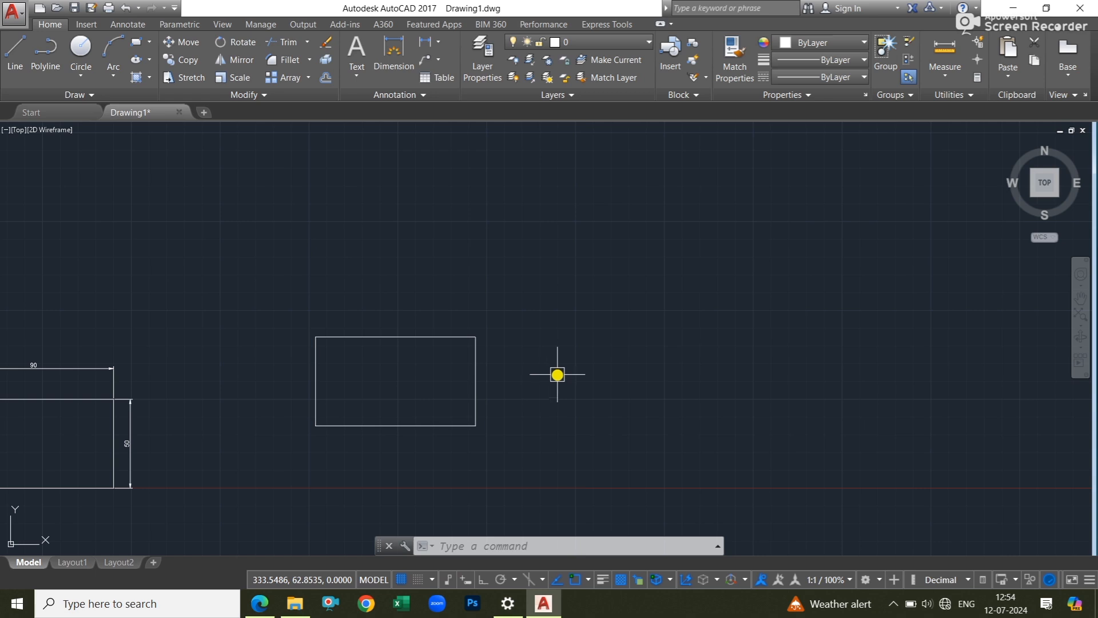
middle_click_drag(611, 323, 588, 318)
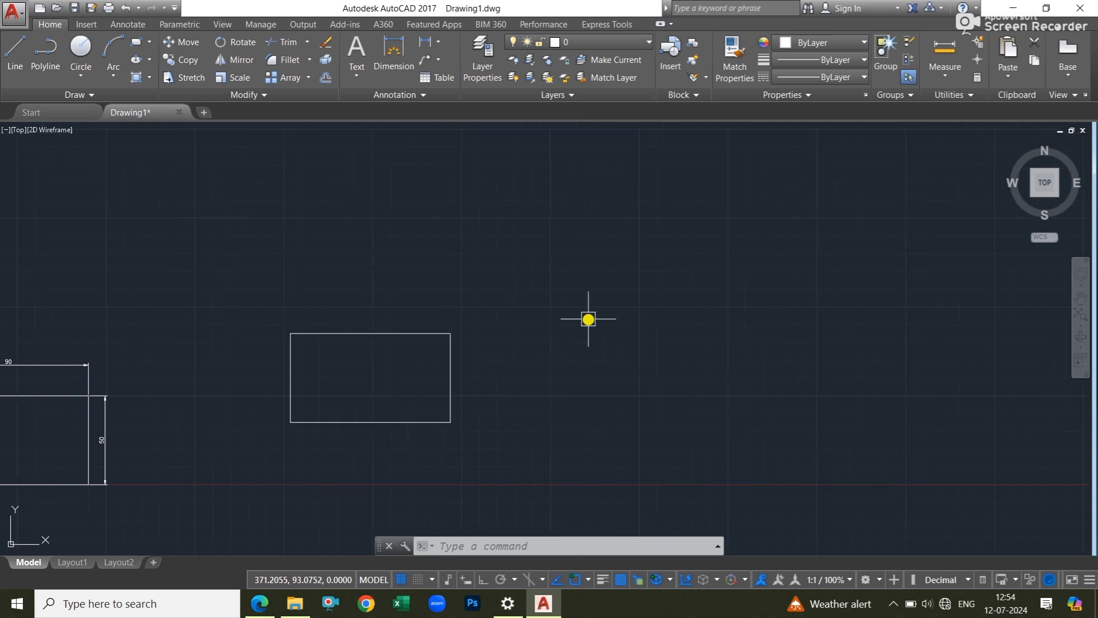
type("l")
key("Return")
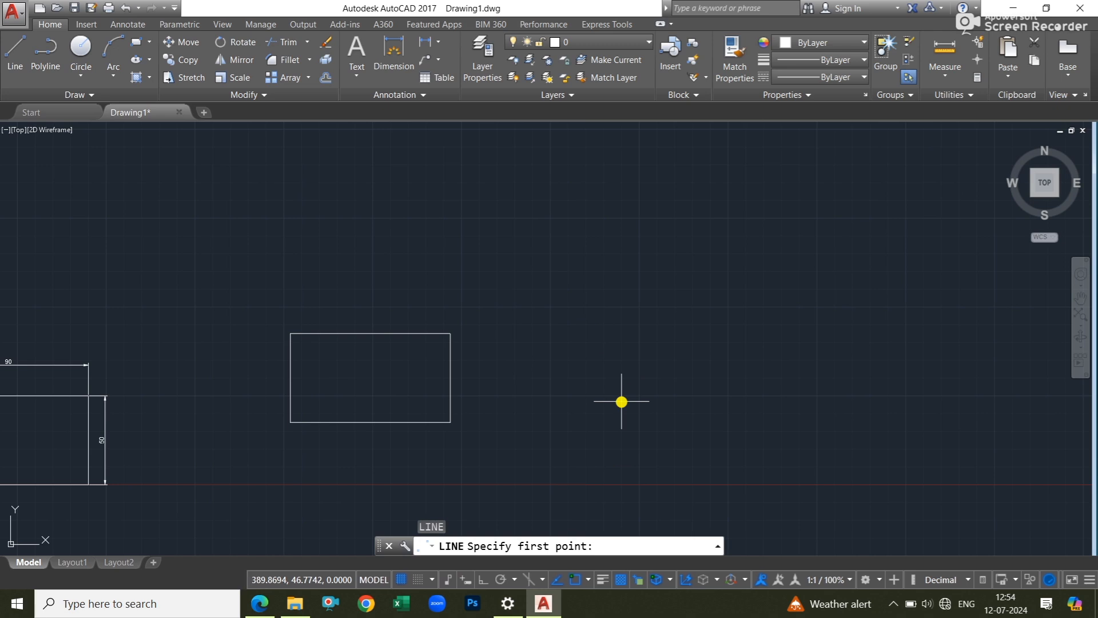
left_click(644, 384)
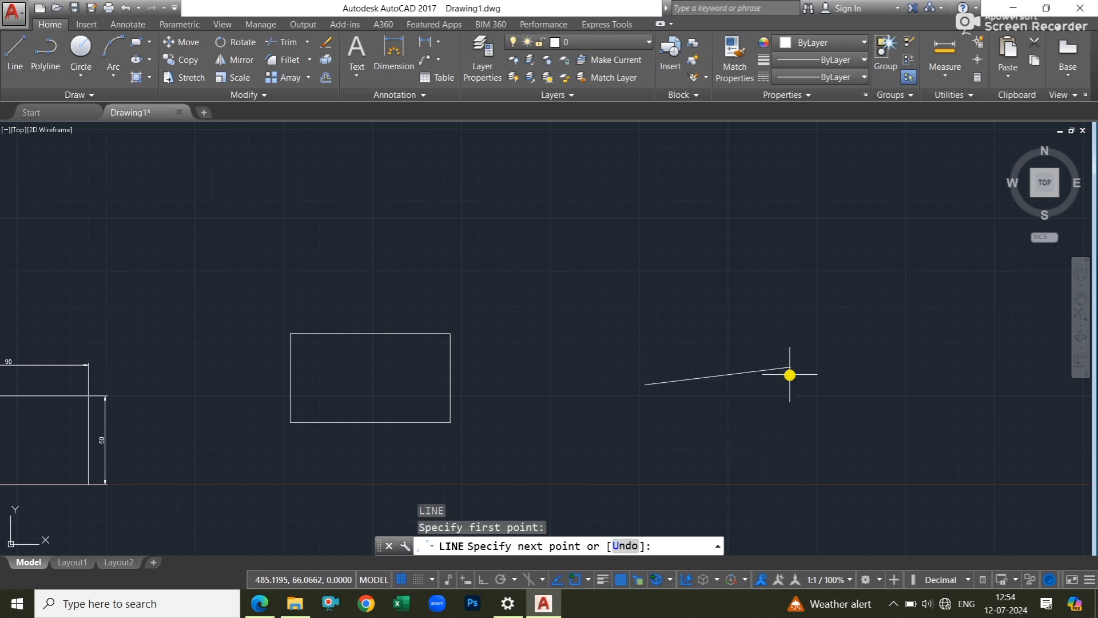
middle_click_drag(808, 403, 662, 431)
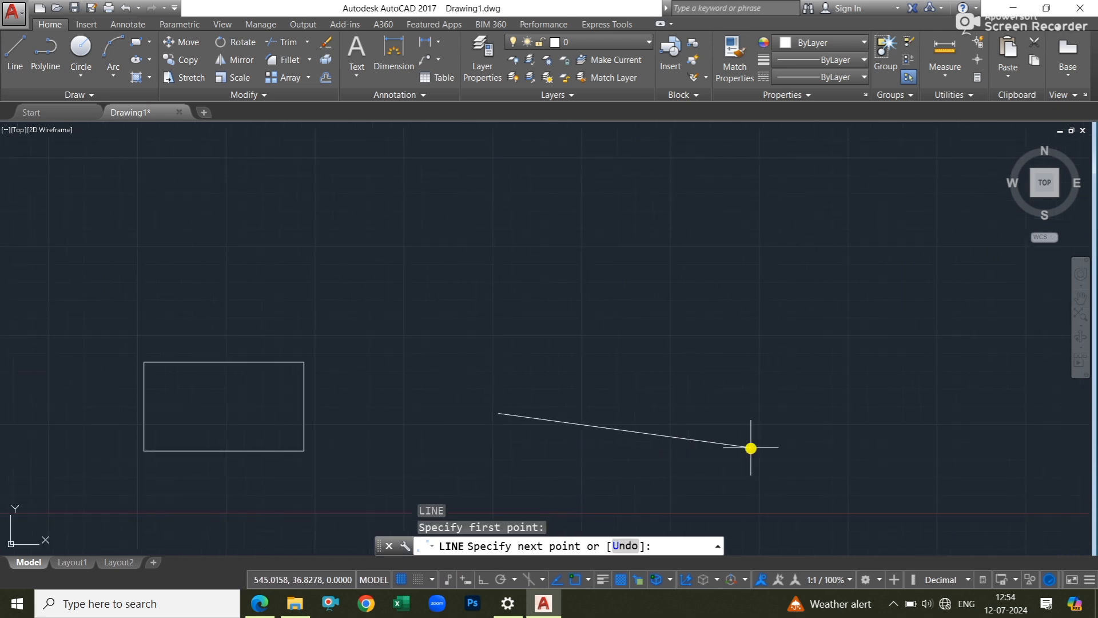
type("@90<0")
key("Return")
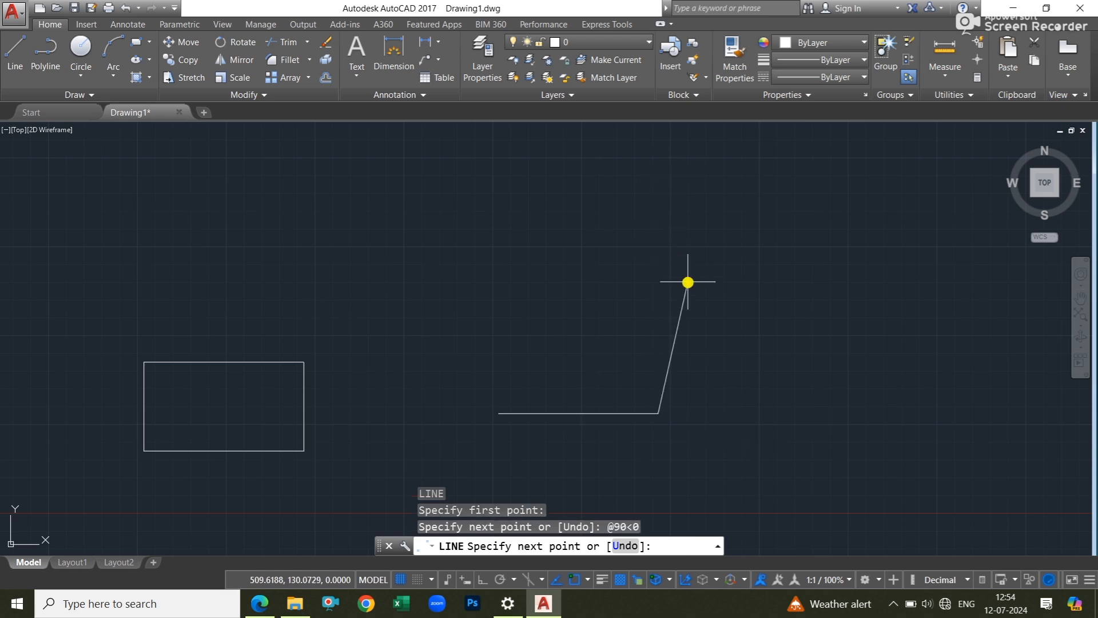
type("@50<90")
key("Return")
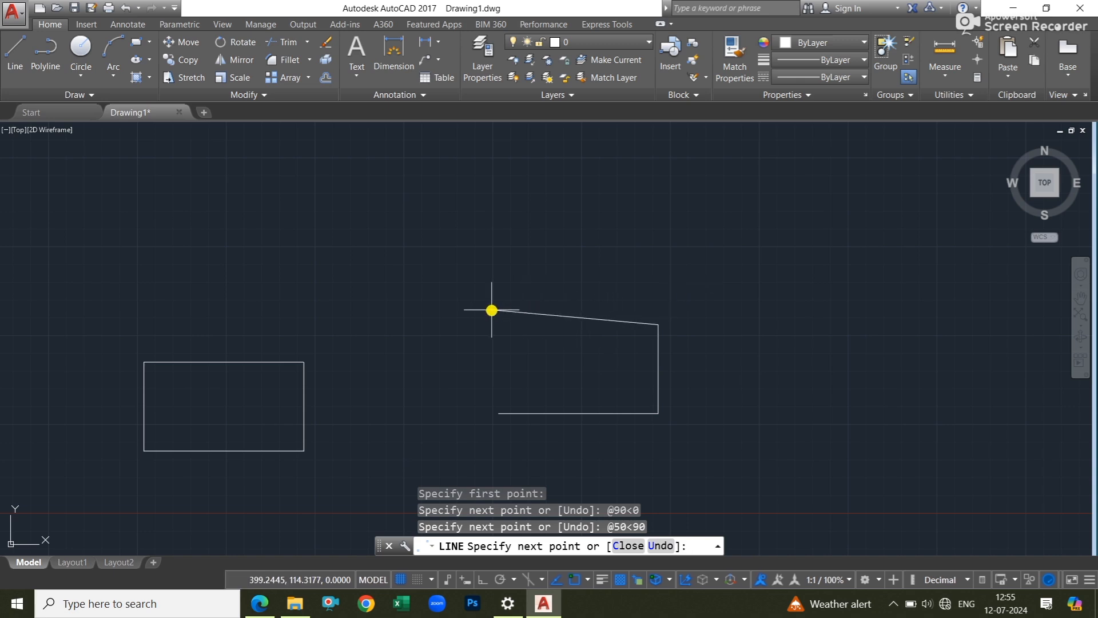
type("@90")
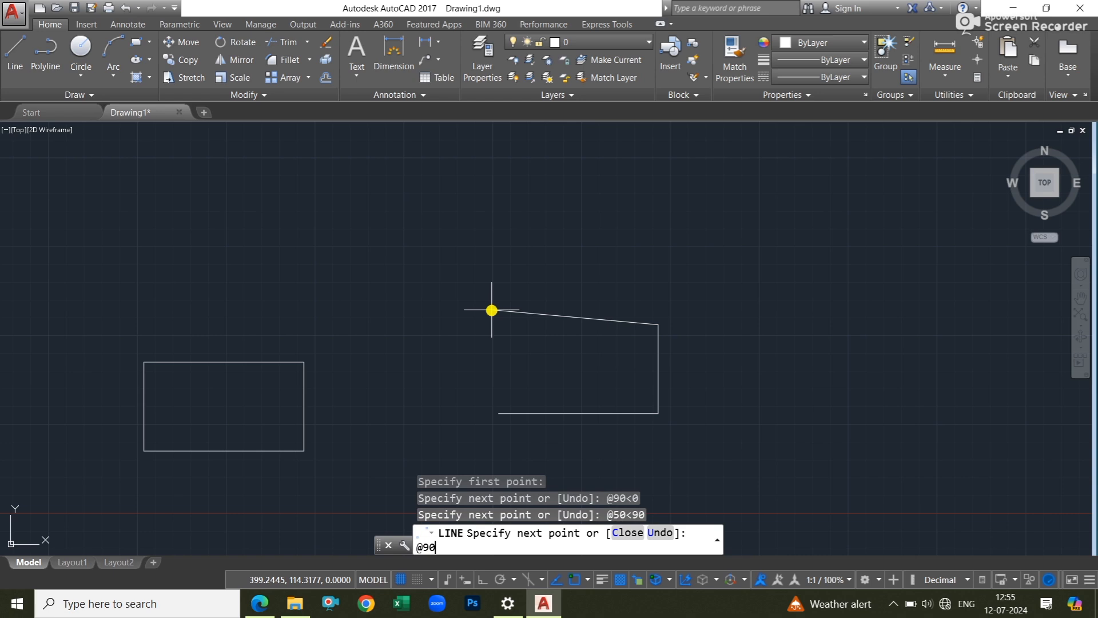
type("<180")
key("Return")
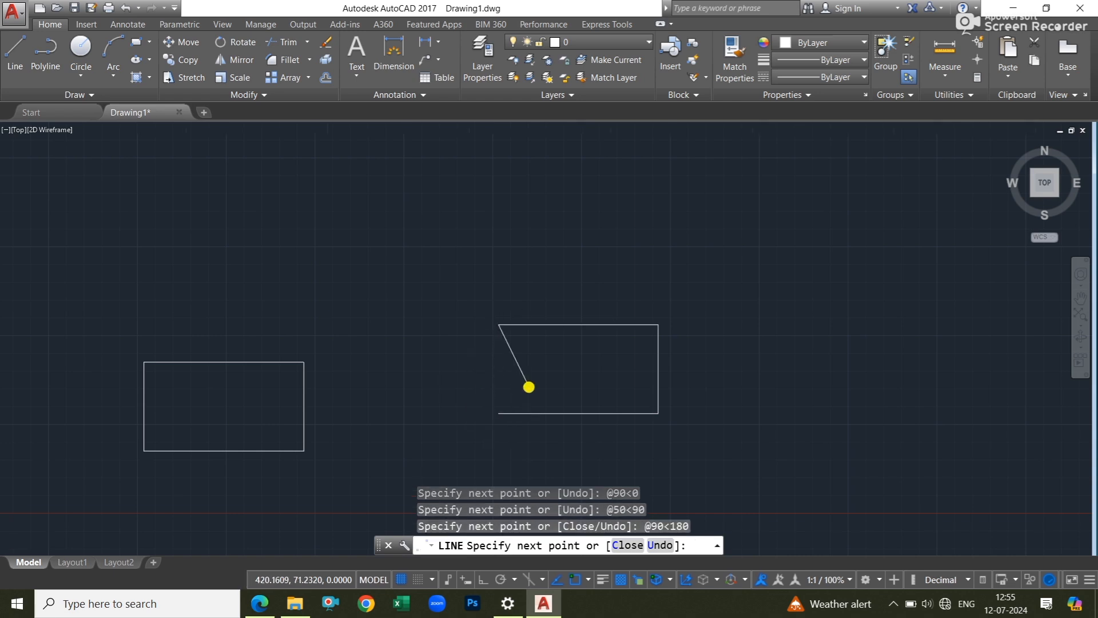
scroll(518, 382, "up", 2)
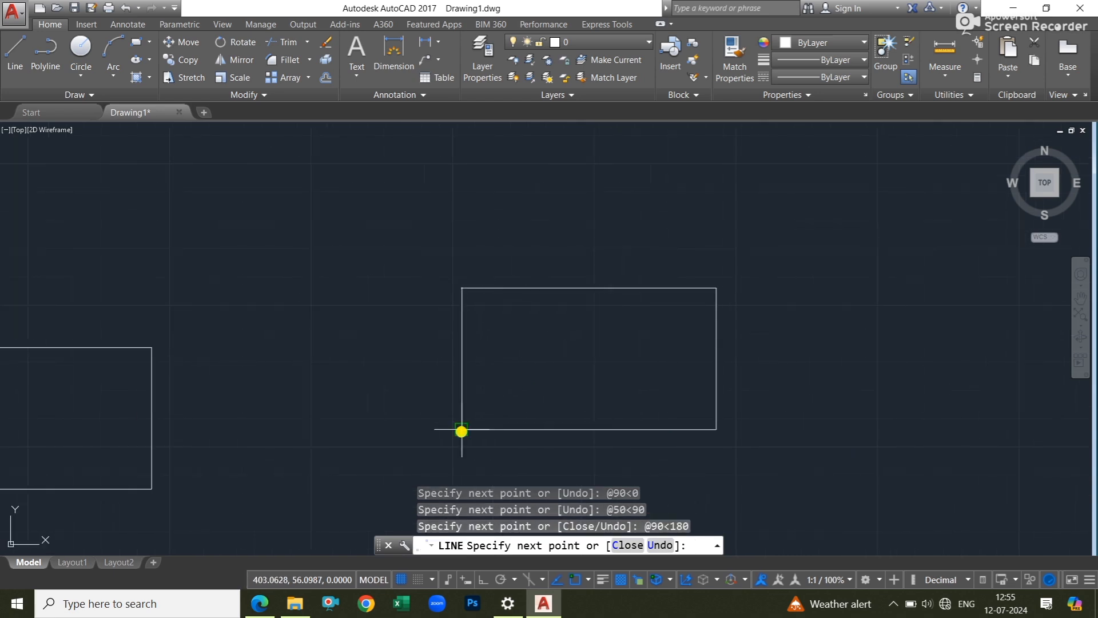
left_click(462, 430)
key("Return")
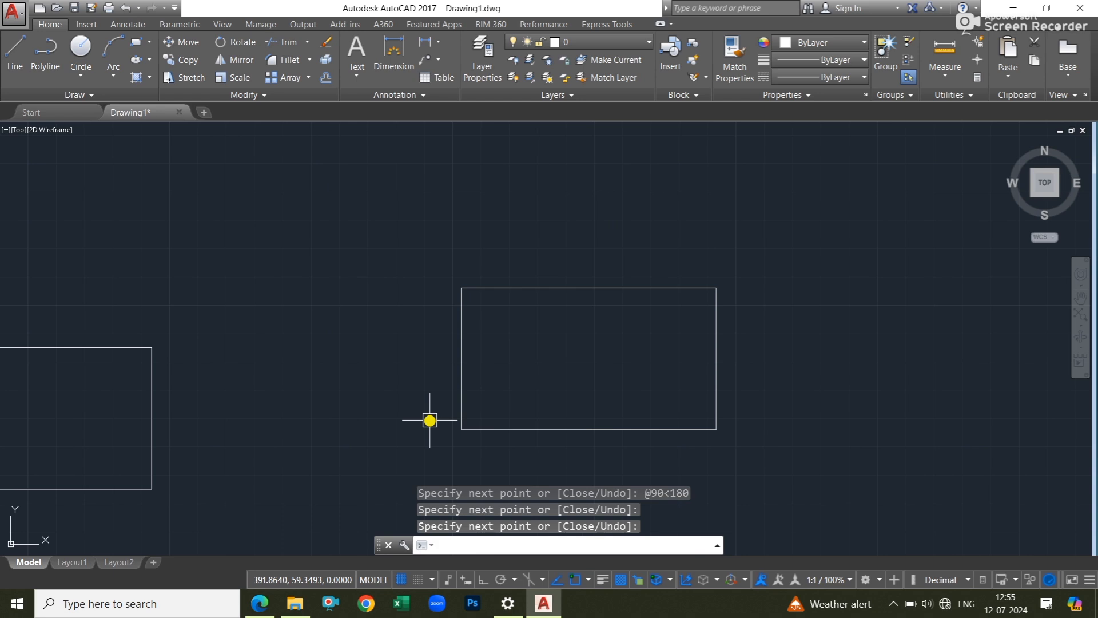
Start a line above the third rectangle and turn on Ortho mode.
scroll(339, 363, "down", 2)
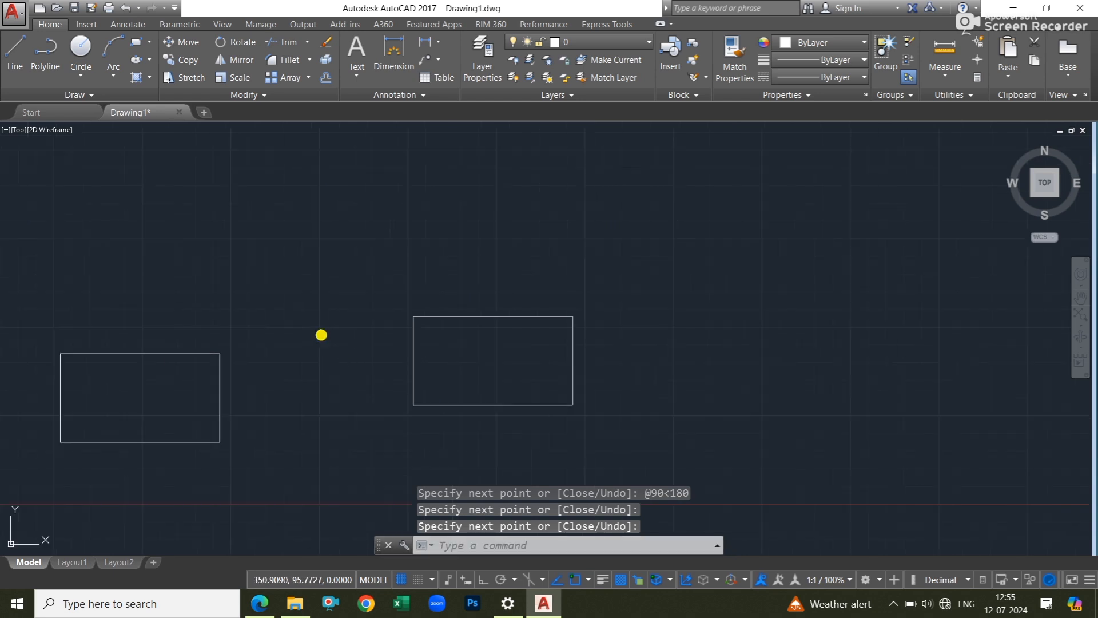
middle_click_drag(321, 336, 478, 338)
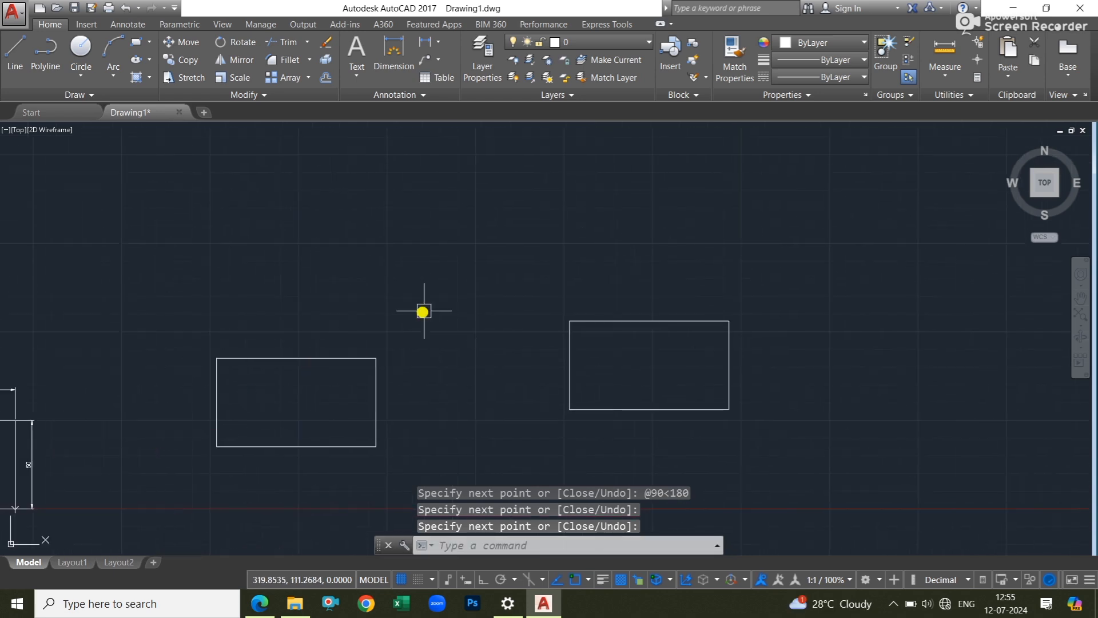
middle_click_drag(533, 274, 430, 317)
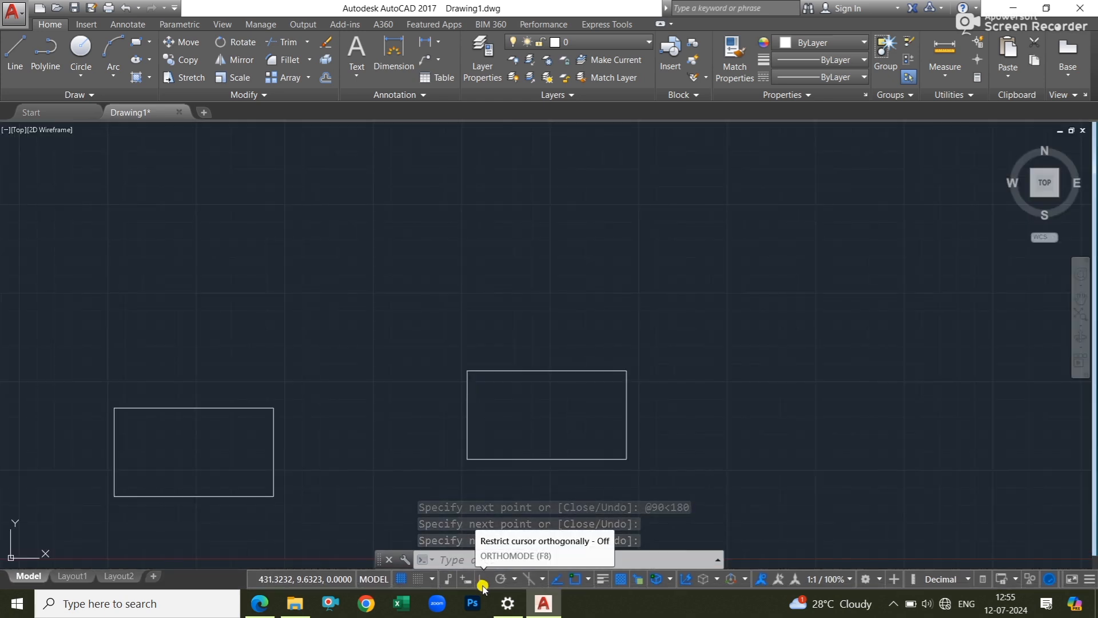
left_click(15, 52)
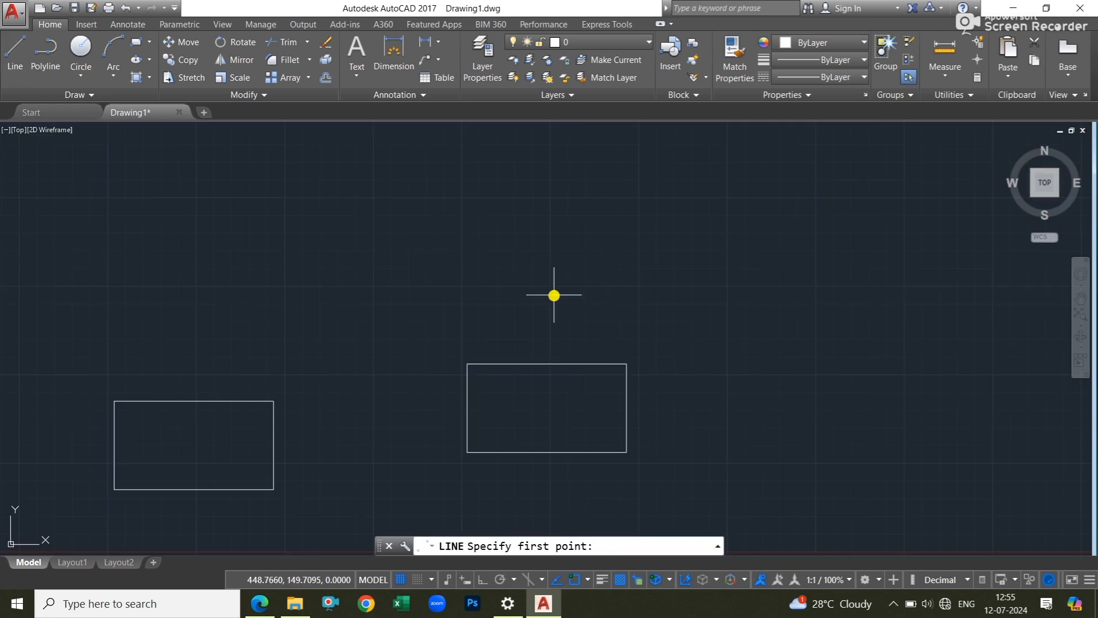
left_click(579, 299)
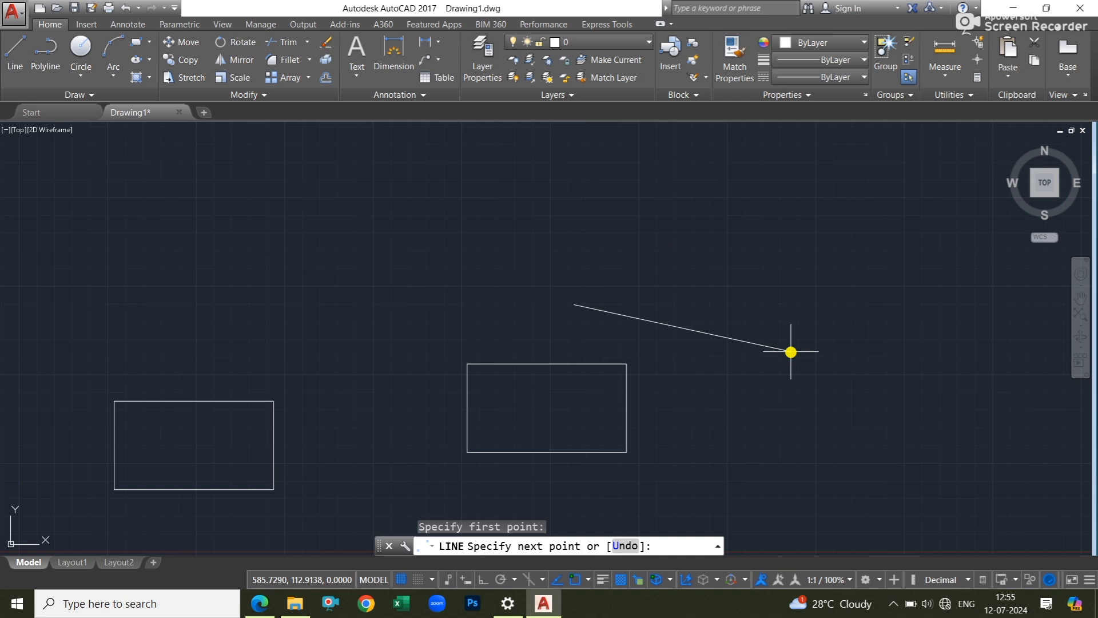
key("F8")
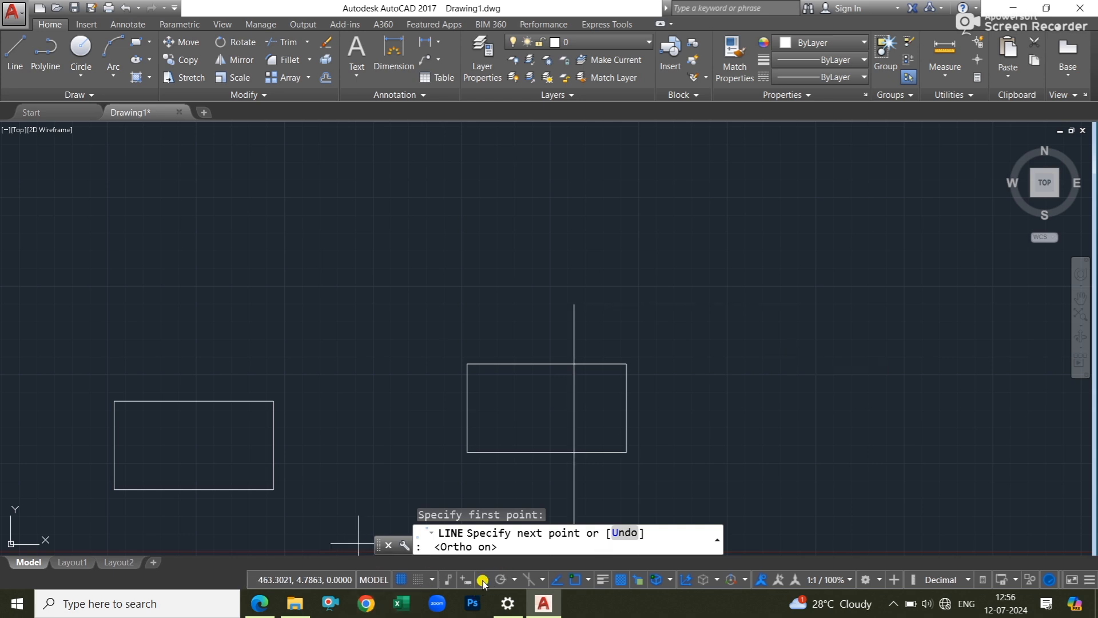
Draw the fourth rectangle's bottom edge 90 units to the right using Ortho mode.
left_click(1089, 581)
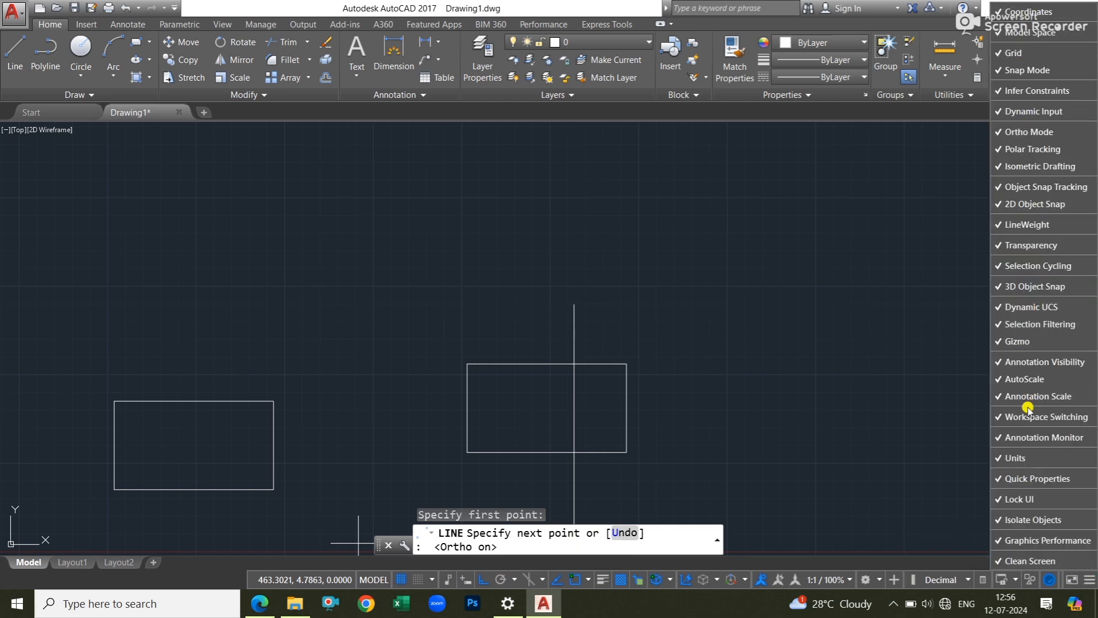
left_click(753, 480)
mouse_move(723, 283)
middle_mouse_down()
mouse_move(633, 354)
mouse_move(705, 299)
middle_mouse_up()
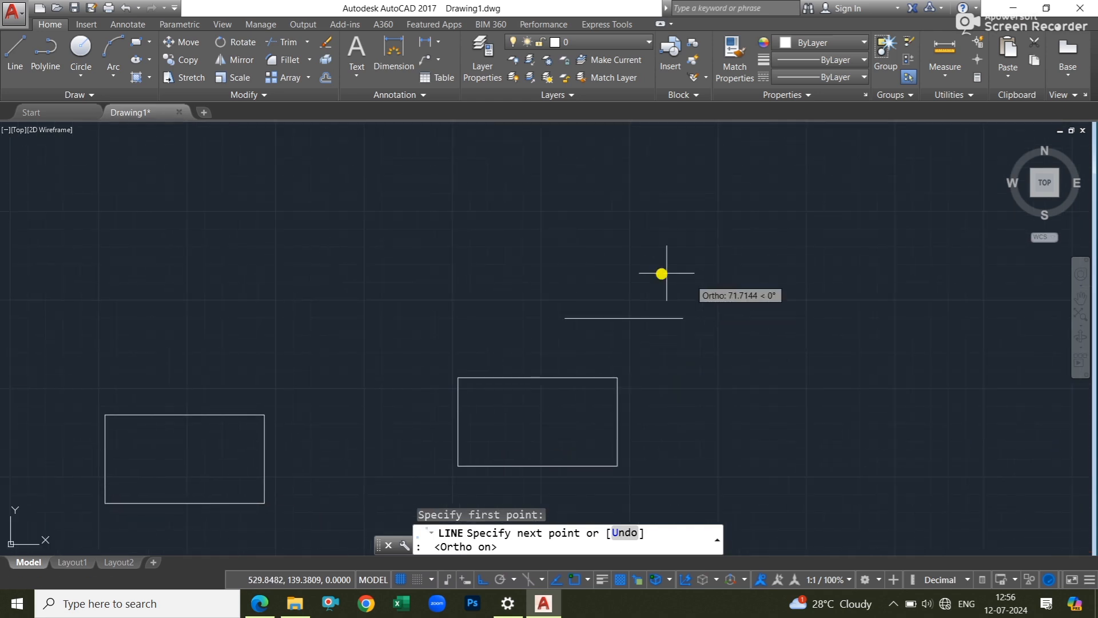
middle_click_drag(745, 301, 720, 365)
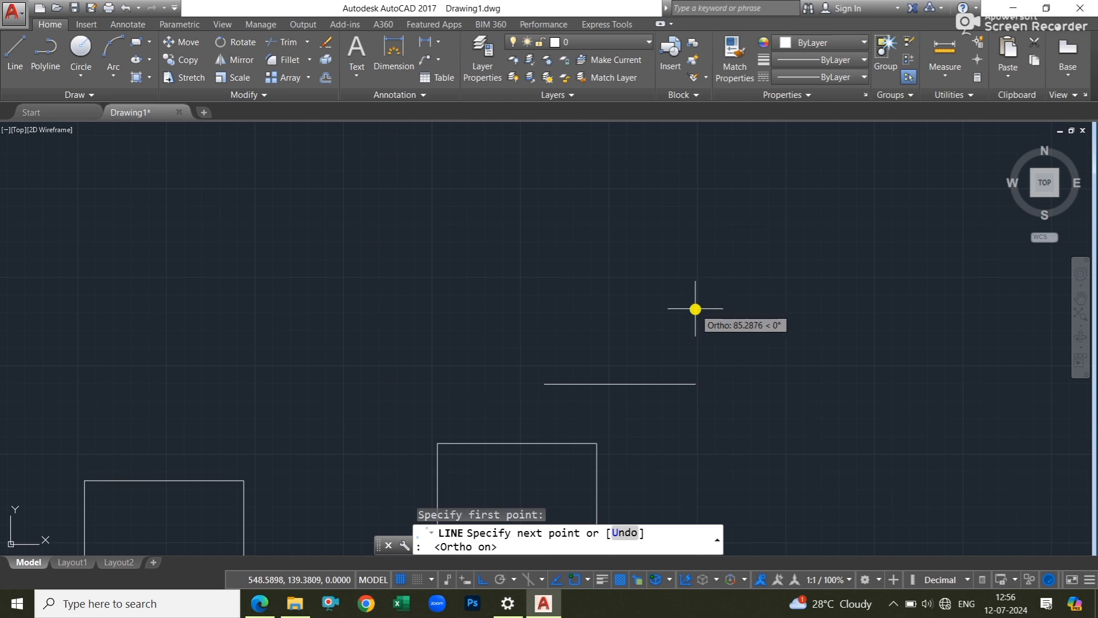
type("90")
key("Return")
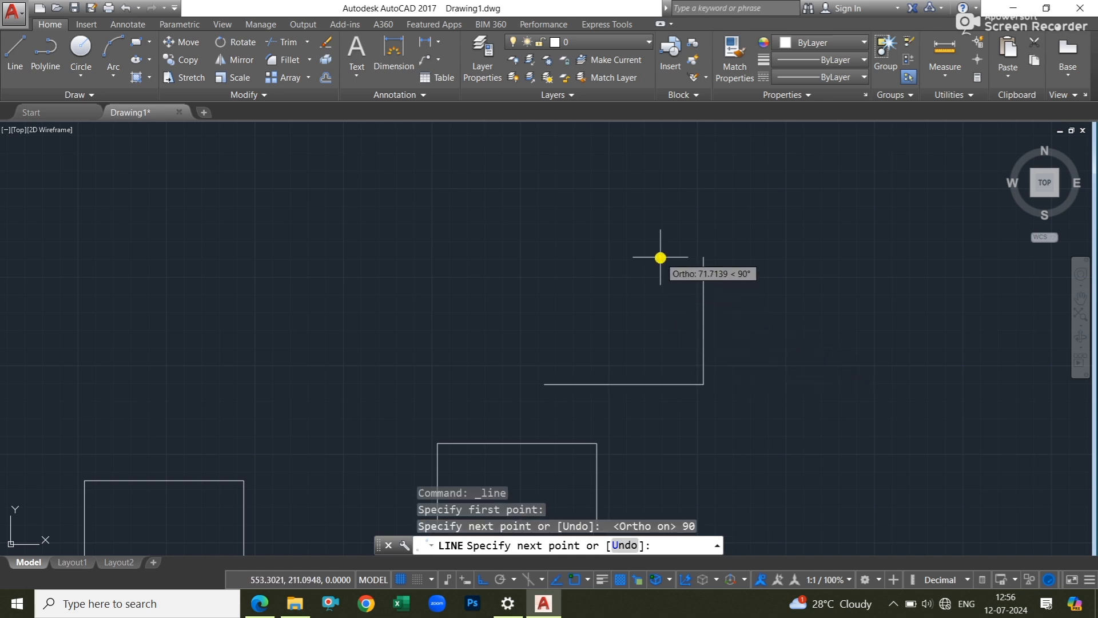
Complete the fourth rectangle with Ortho lines 50 up, 90 to the left and 50 down, ending at its starting point.
middle_click_drag(693, 309, 555, 294)
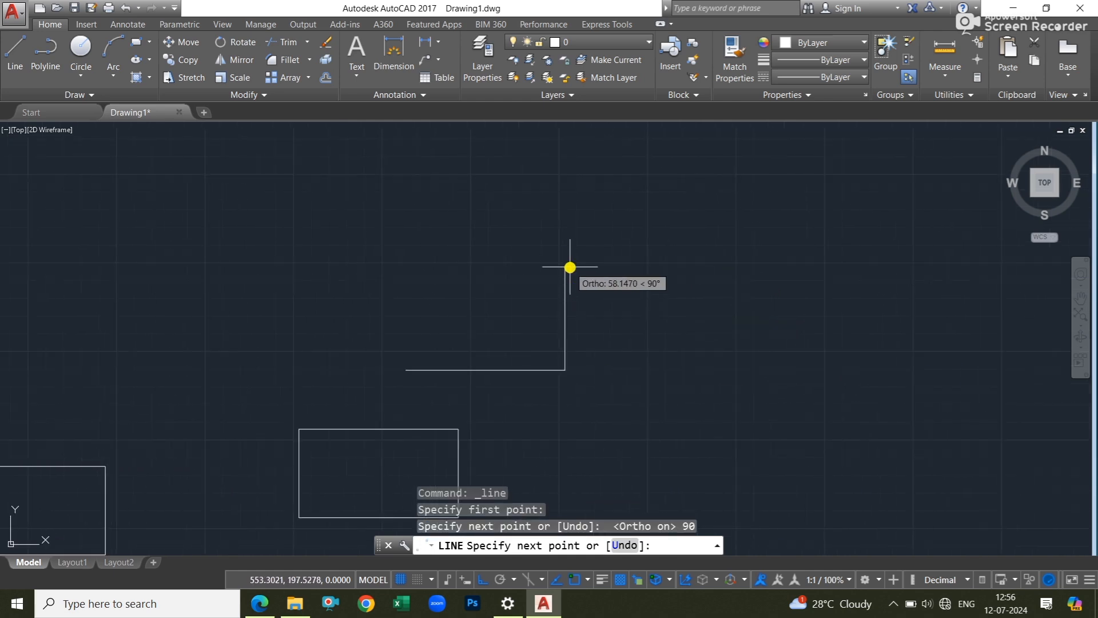
type("50")
key("Return")
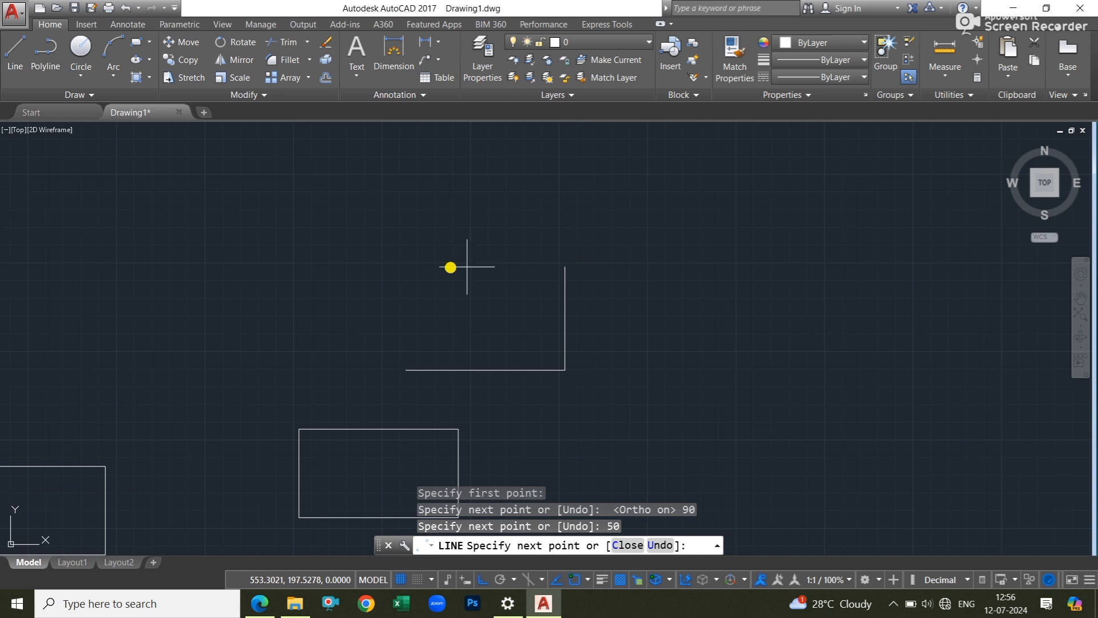
type("90")
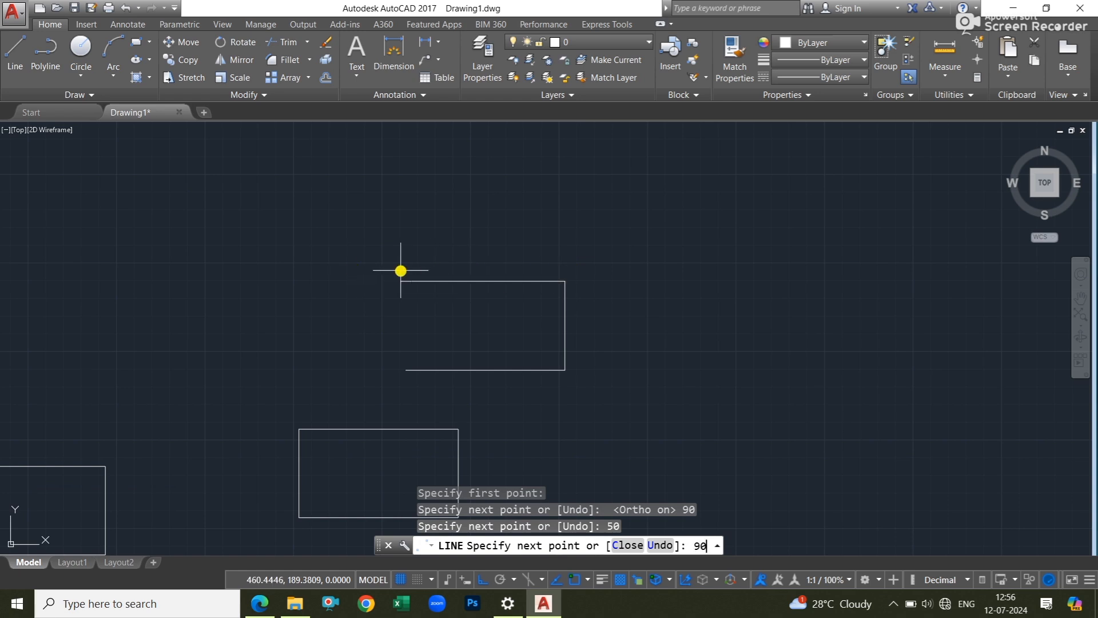
key("Return")
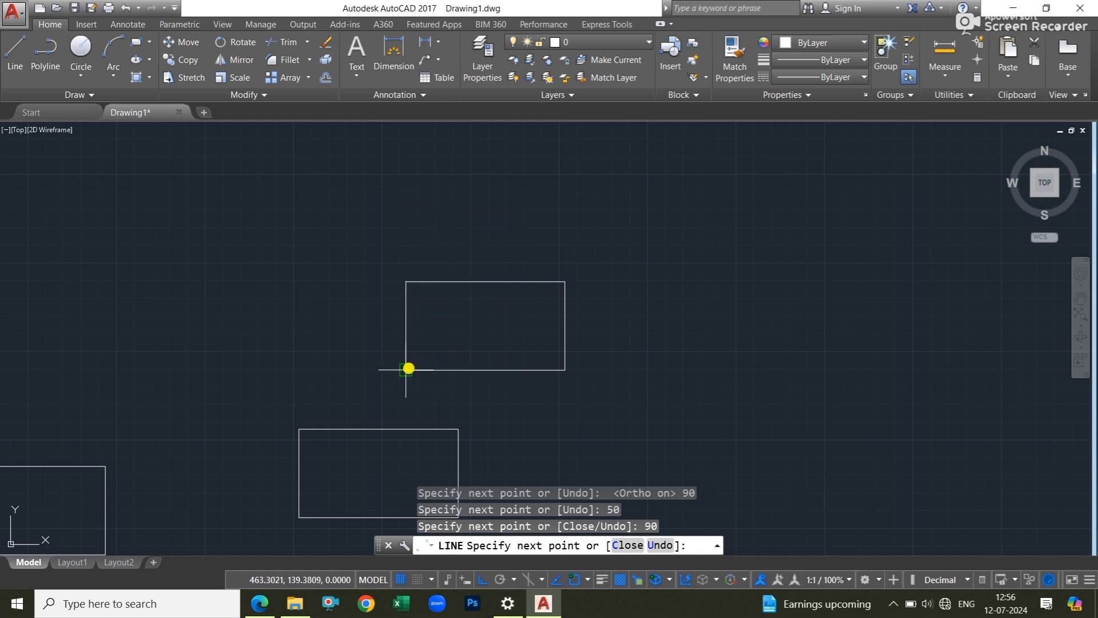
type("50")
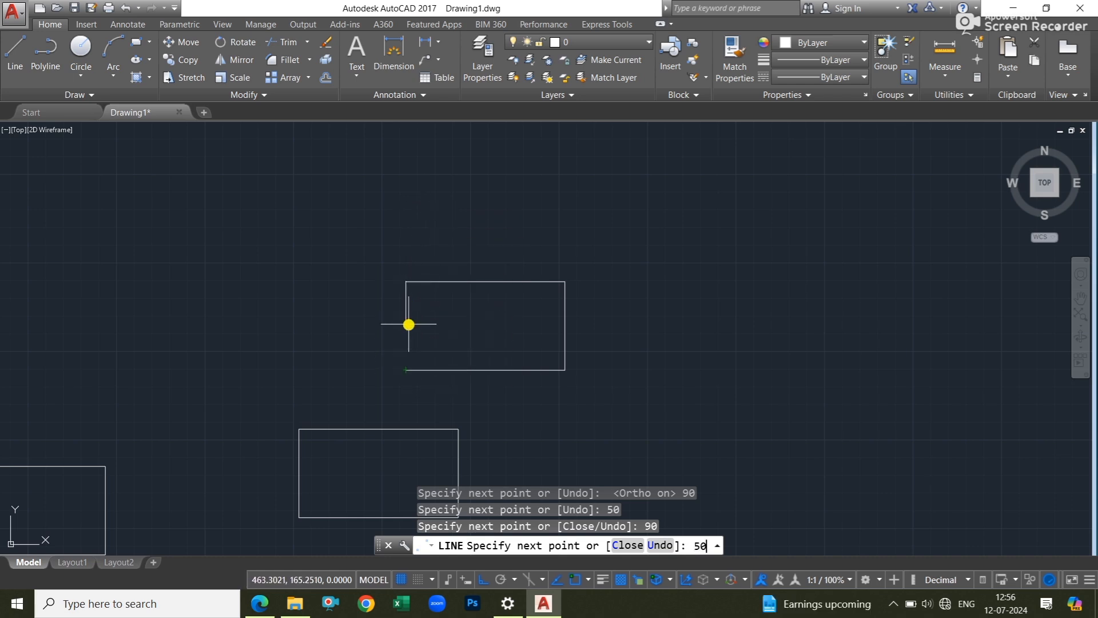
key("Return")
key("Return")
Start a stepped outline to the right of the rectangles with an Ortho line 70 units straight down.
middle_click_drag(493, 357, 423, 400)
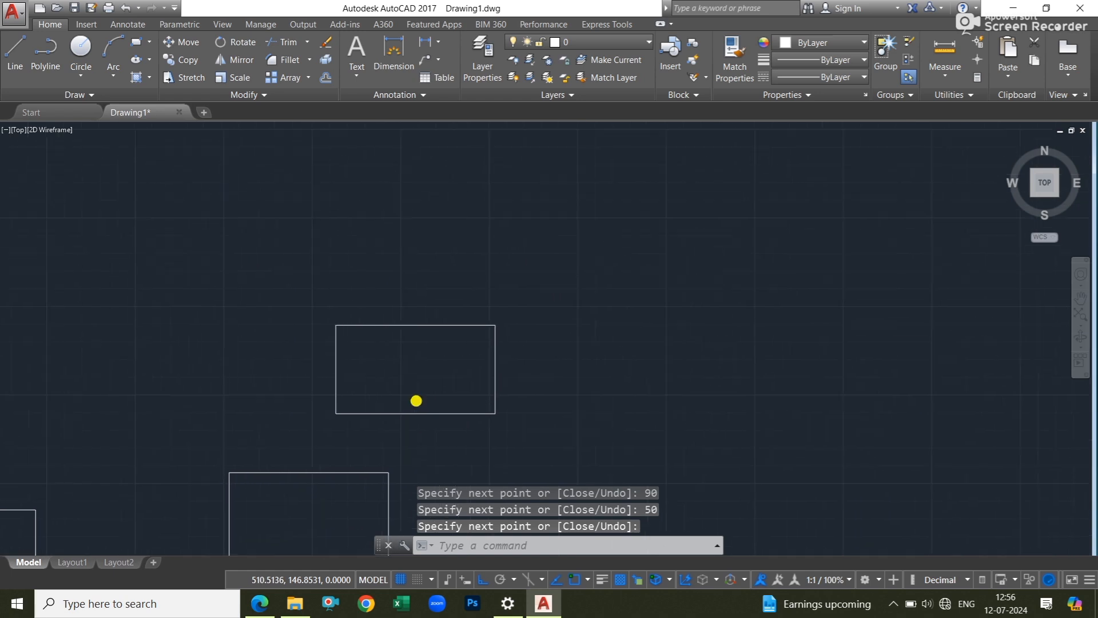
scroll(503, 309, "down", 4)
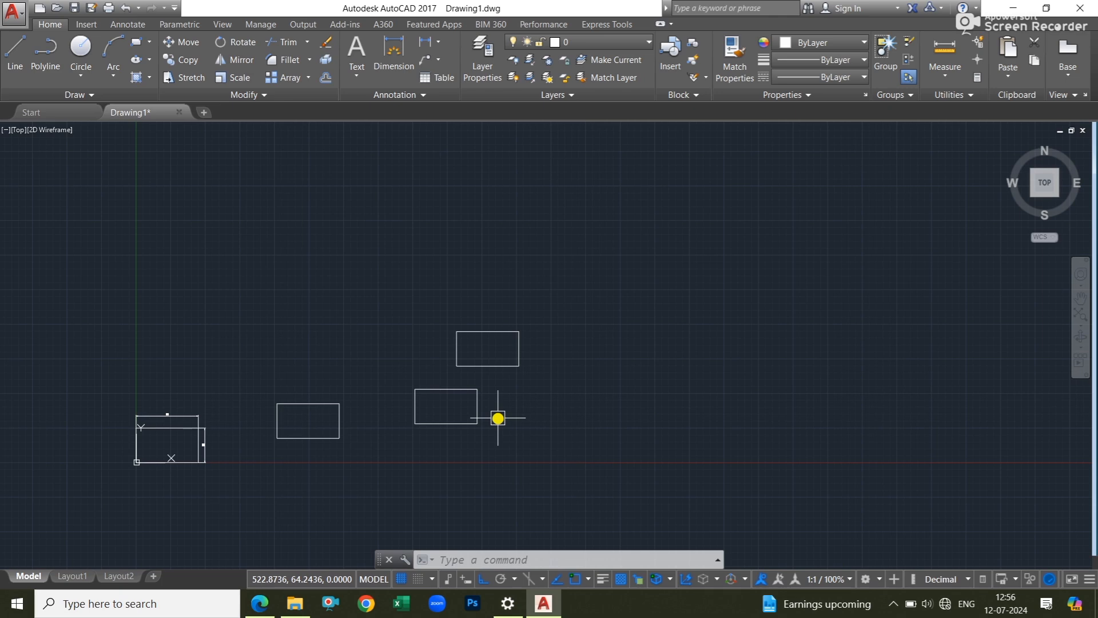
scroll(492, 346, "up", 4)
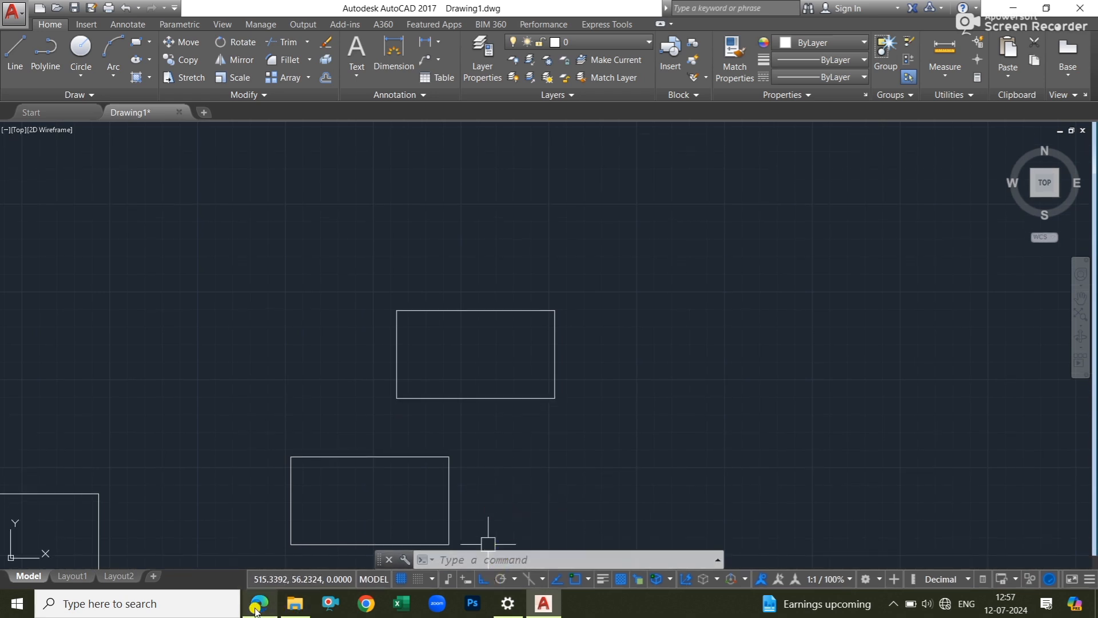
key("alt+Tab")
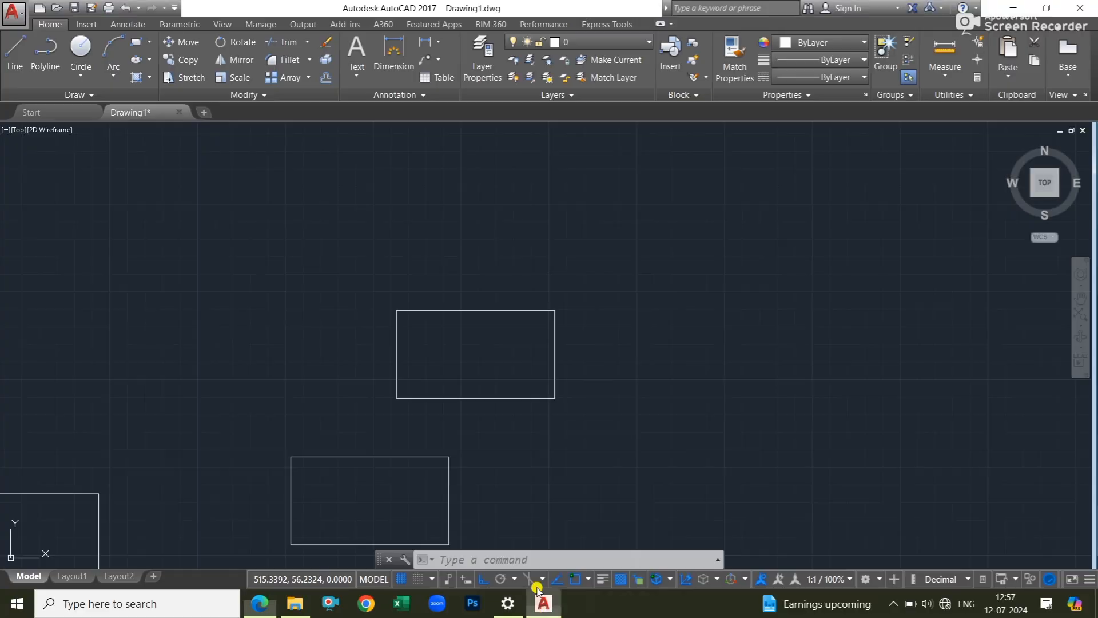
key("alt+Tab")
scroll(584, 379, "down", 1)
middle_click_drag(584, 379, 541, 385)
type("l")
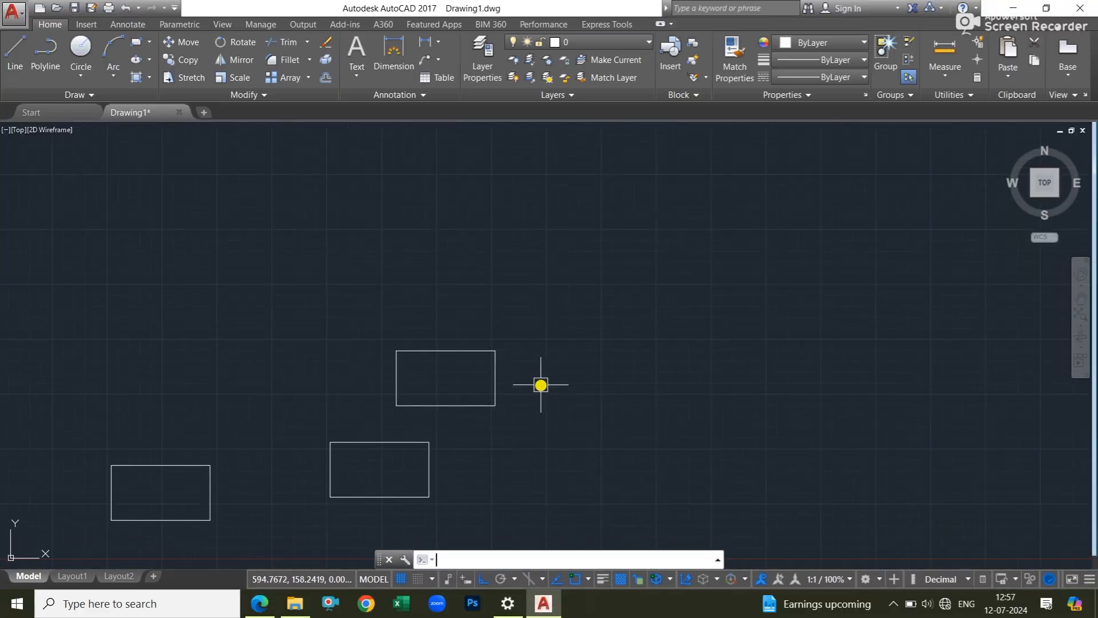
key("Return")
left_click(608, 299)
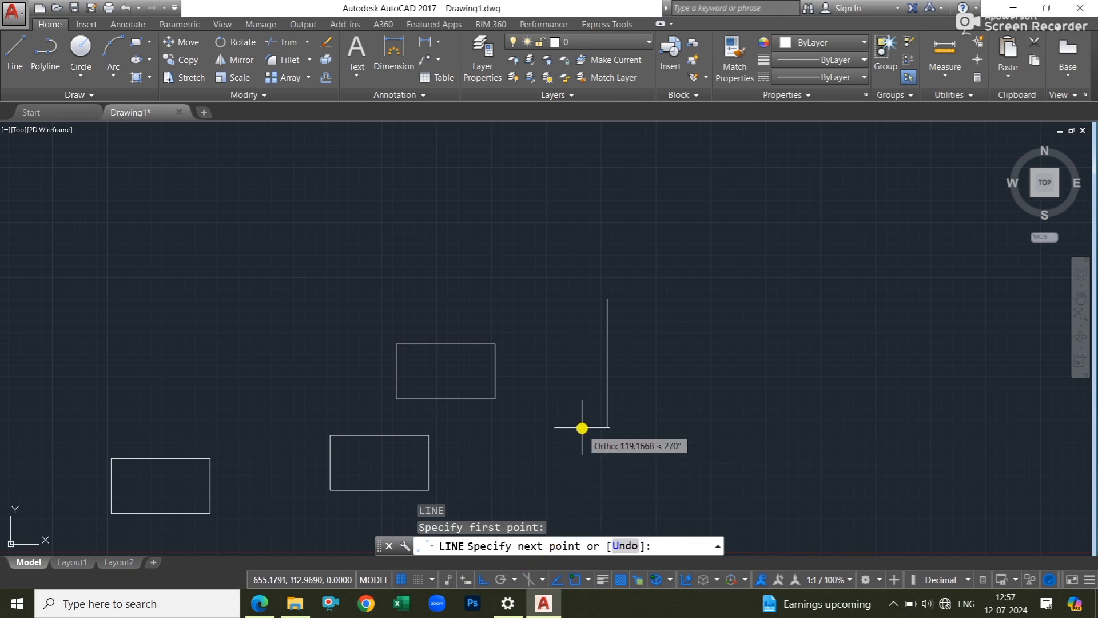
type("70")
key("Return")
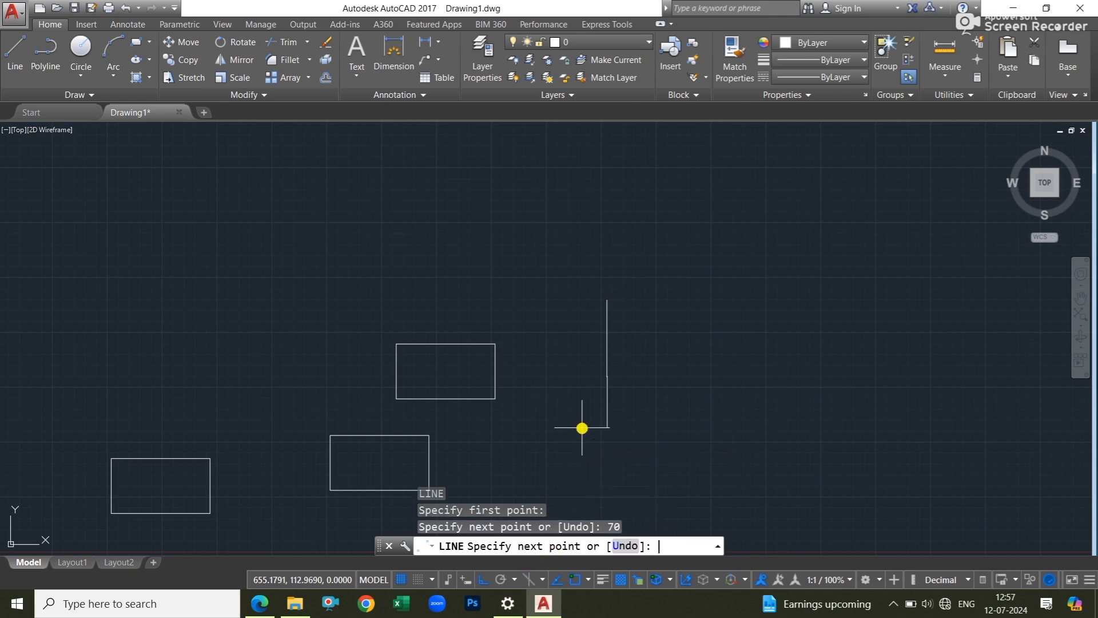
Continue the stepped outline with Ortho lines 30 right, 30 up, 20 left and 30 up.
scroll(674, 350, "up", 4)
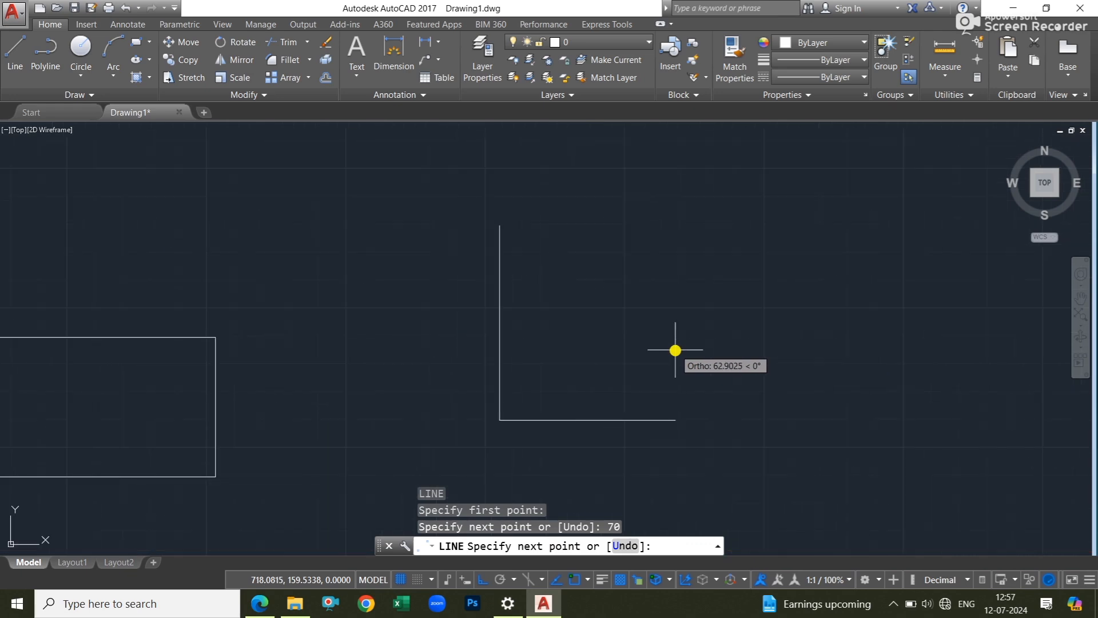
type("30")
key("Return")
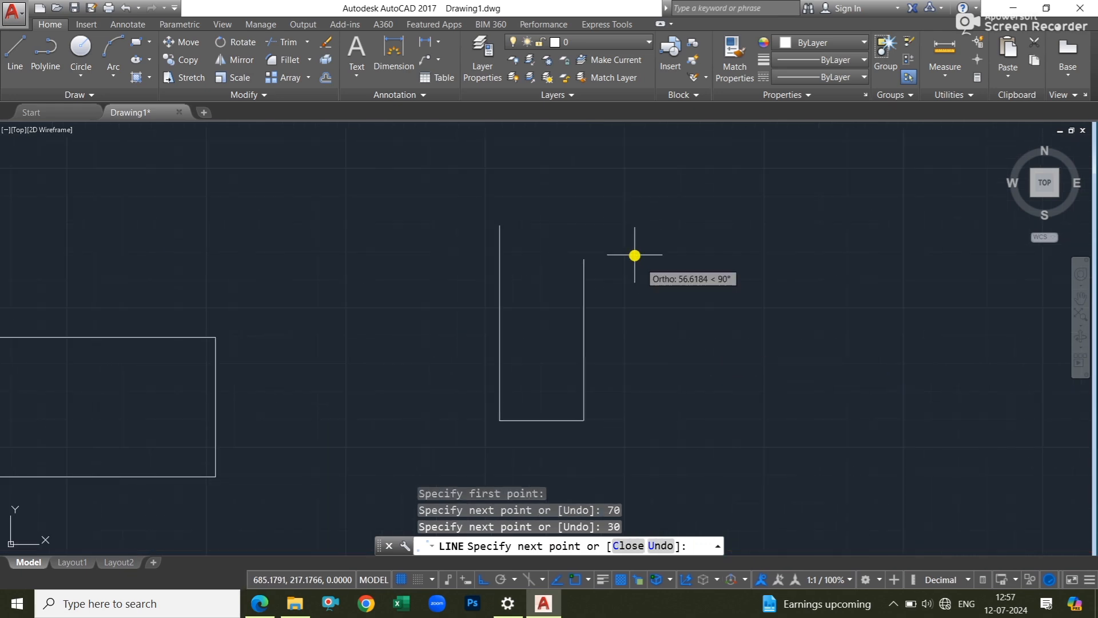
type("30")
key("Return")
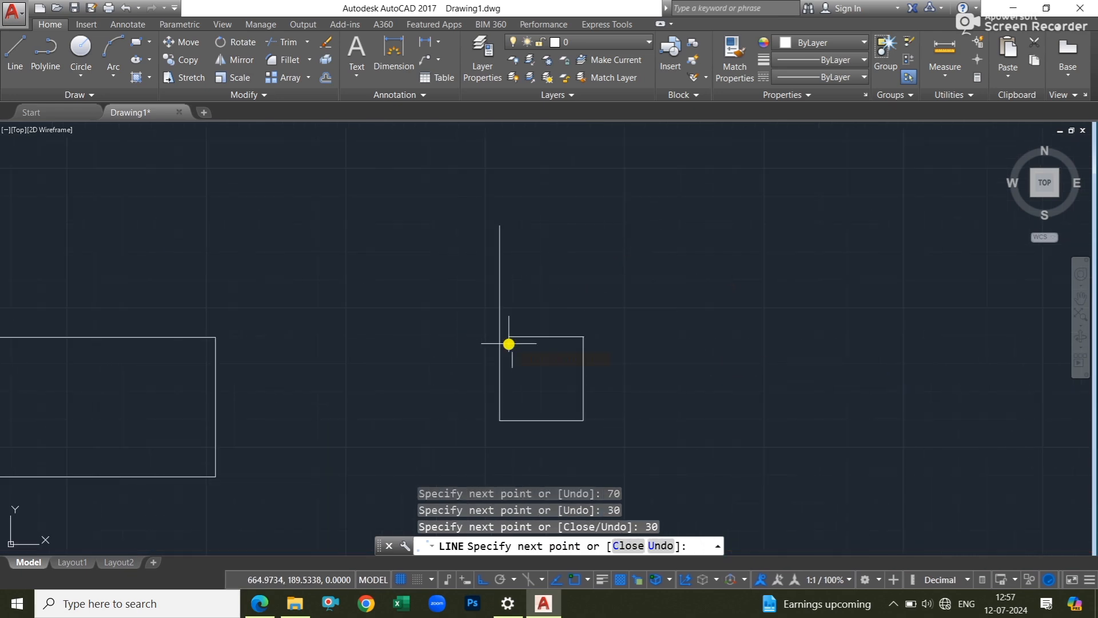
type("20")
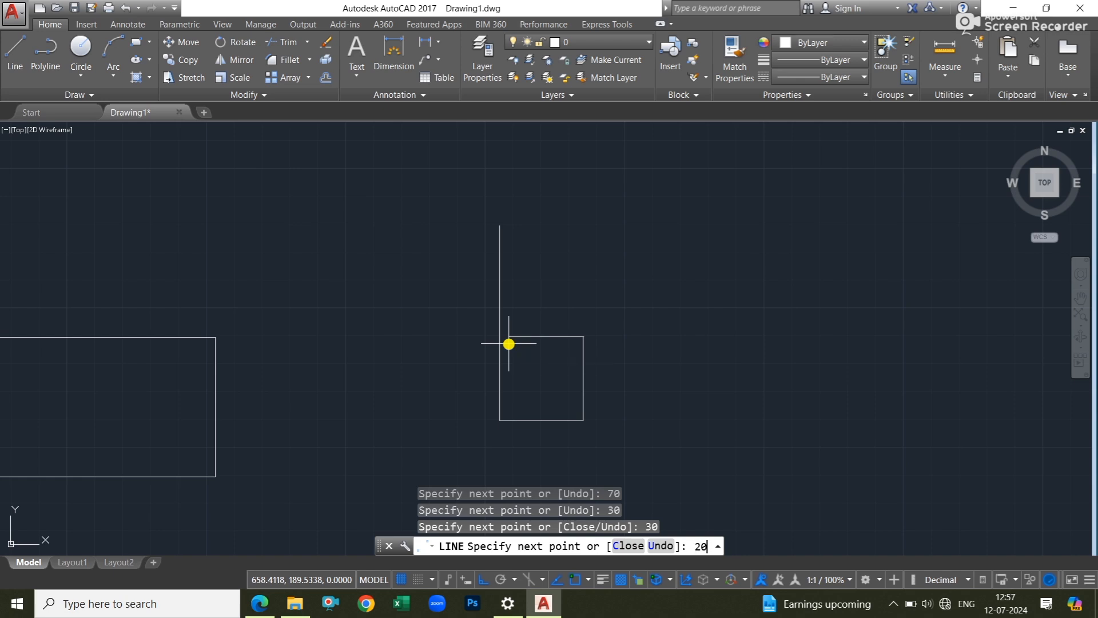
key("Return")
type("30")
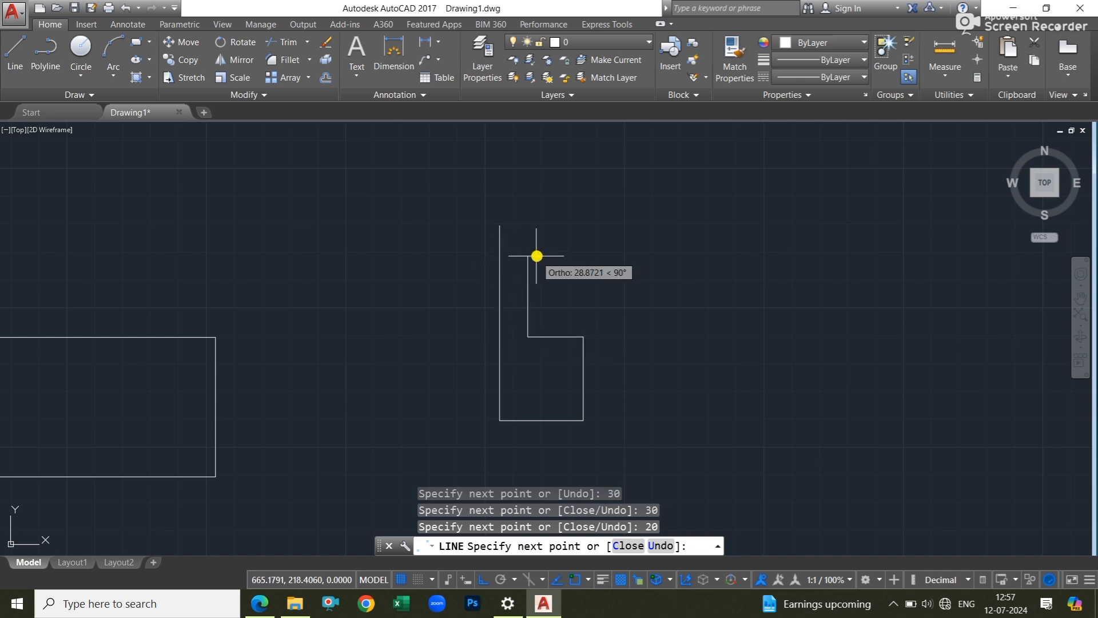
key("Return")
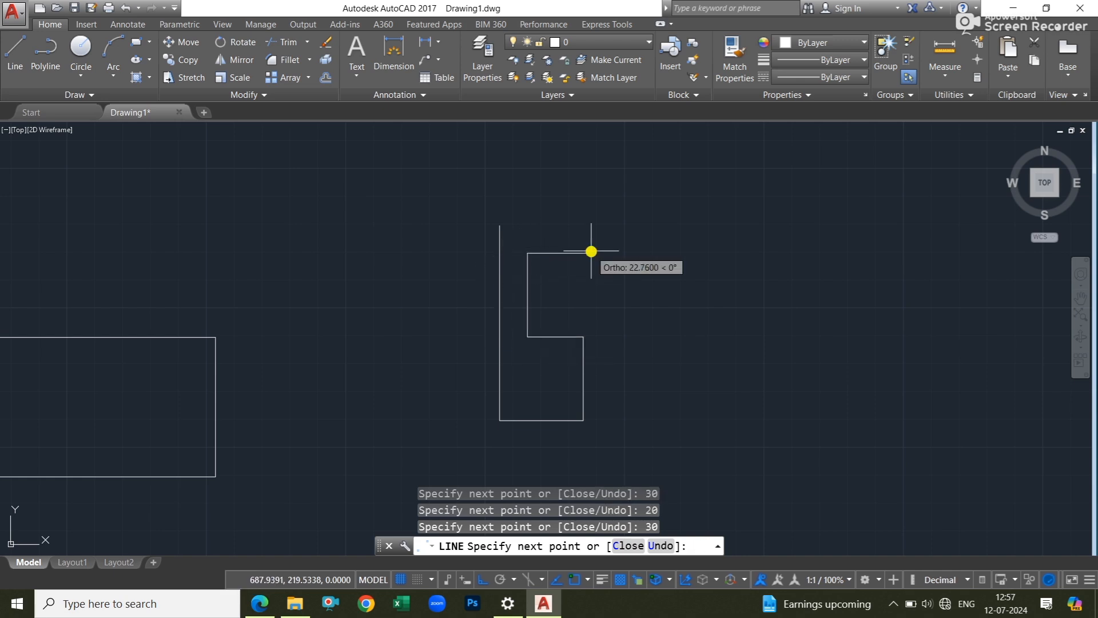
Close the stepped outline with Ortho lines 10 right, 10 up and 20 left, and end the Line command.
type("1010")
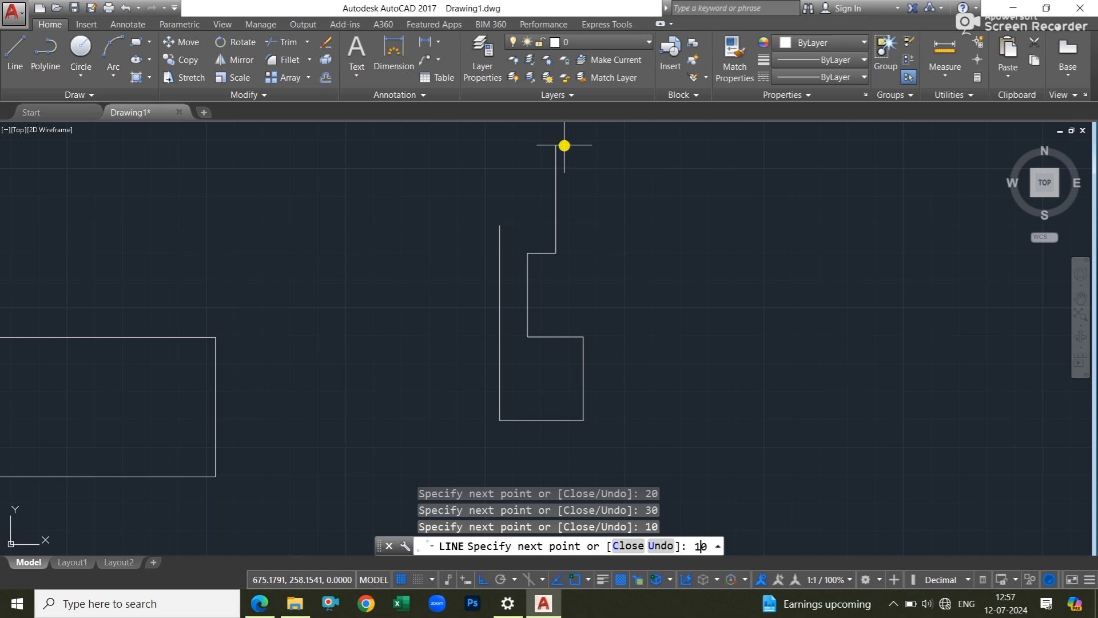
key("BackSpace")
key("BackSpace")
type("20")
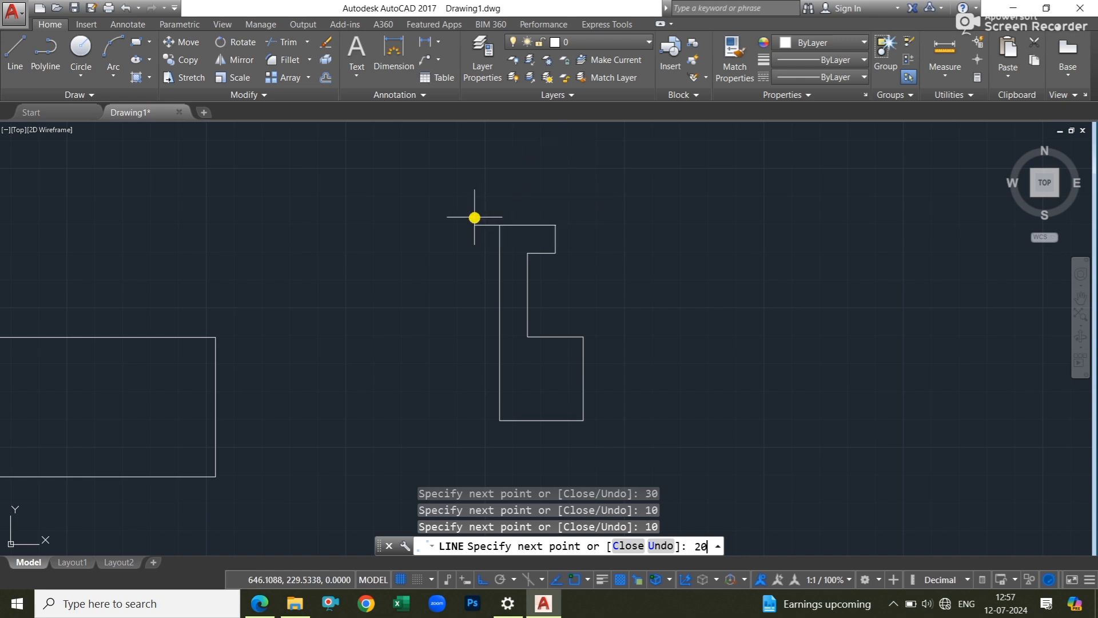
key("Return")
key("Return")
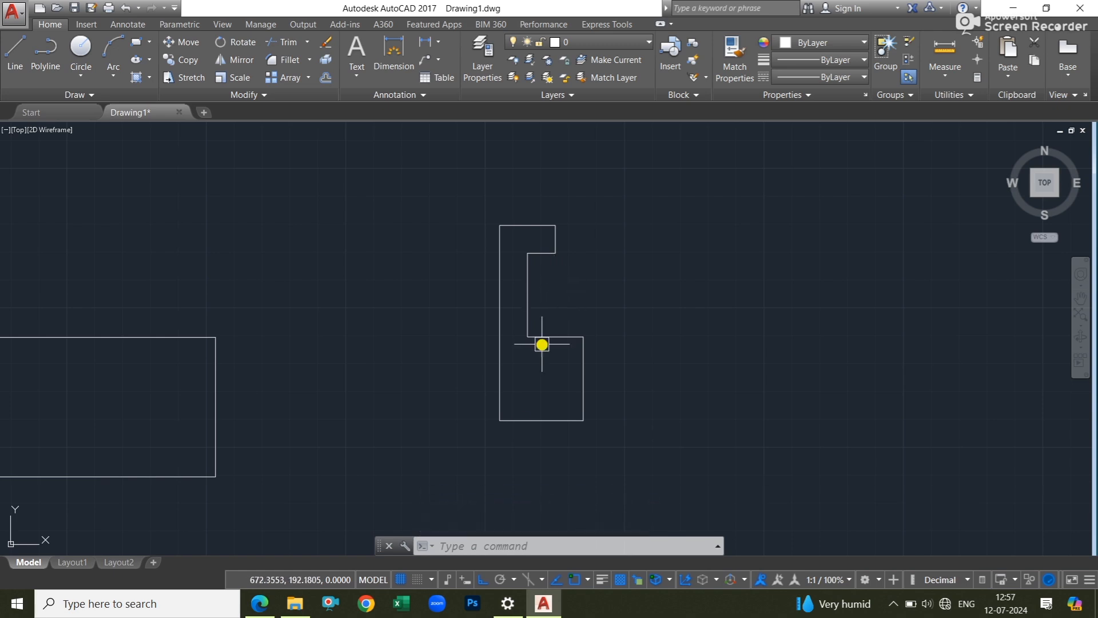
Switch to Civil Book.pdf in the browser and look through the remaining coordinate exercises on pages 2 and 3.
left_click(260, 603)
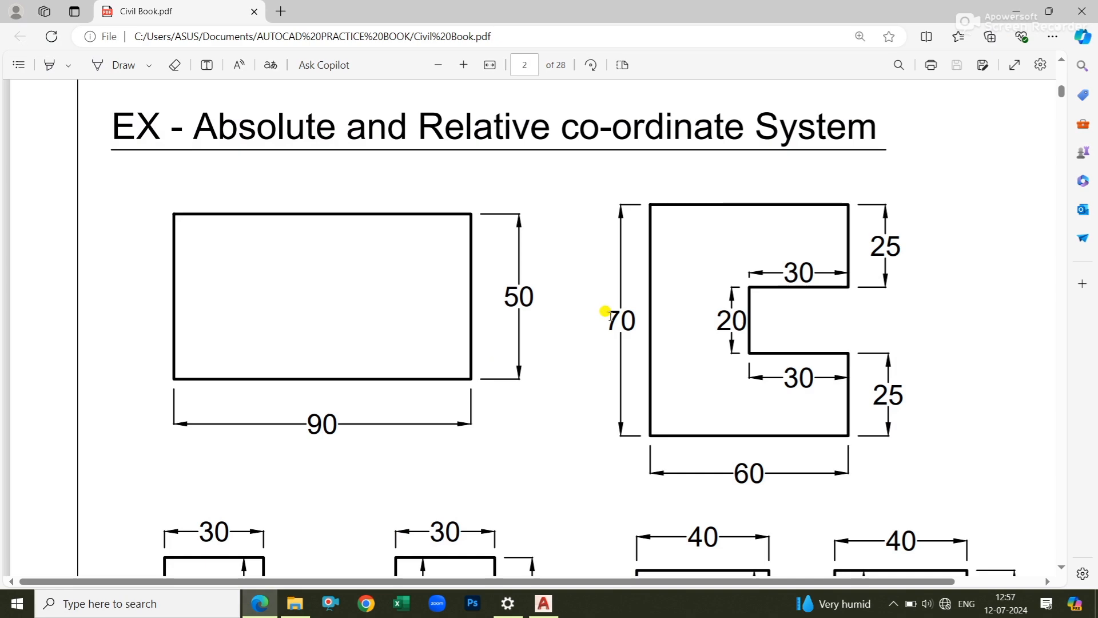
scroll(605, 311, "down", 15)
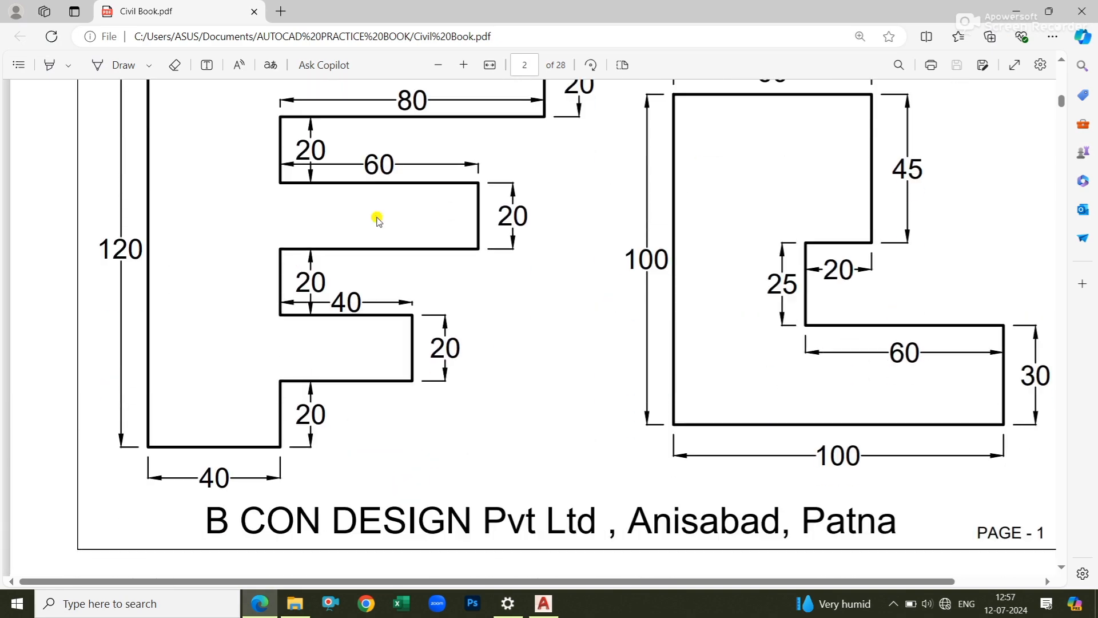
scroll(632, 294, "down", 10)
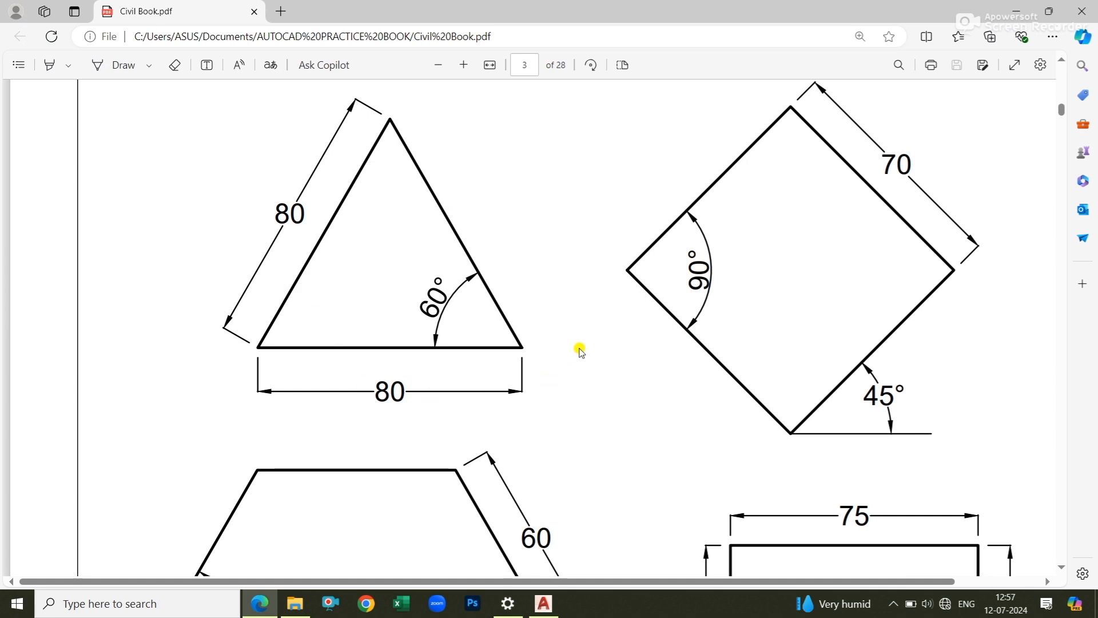
scroll(612, 237, "down", 5)
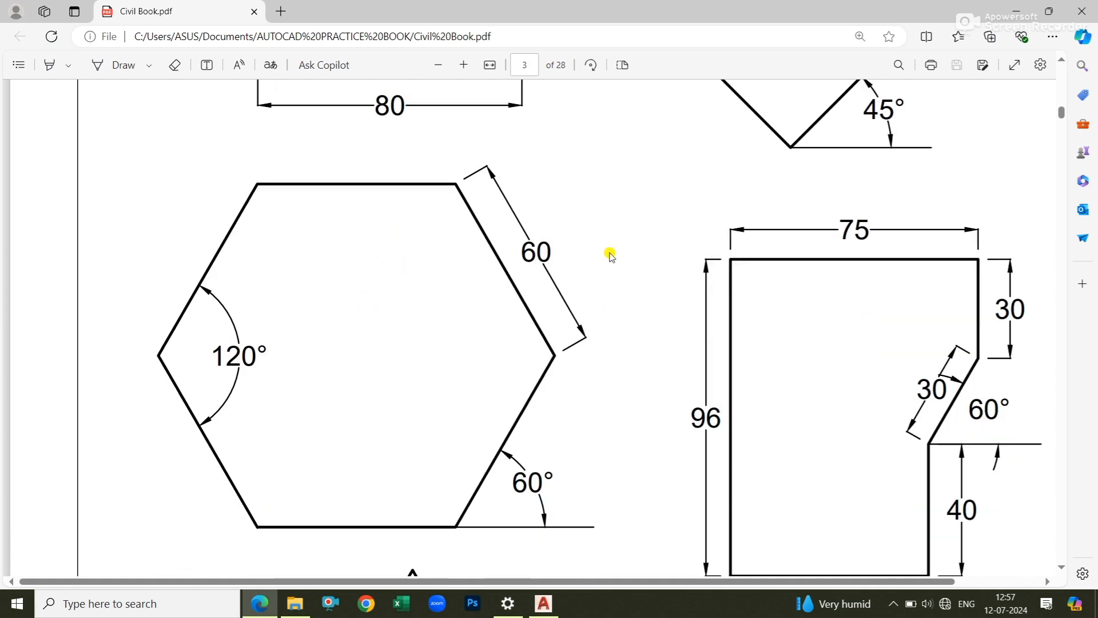
Switch to AutoCAD and start a notched outline to the right of the stepped shape with an Ortho line 95 units straight down.
scroll(610, 256, "down", 1)
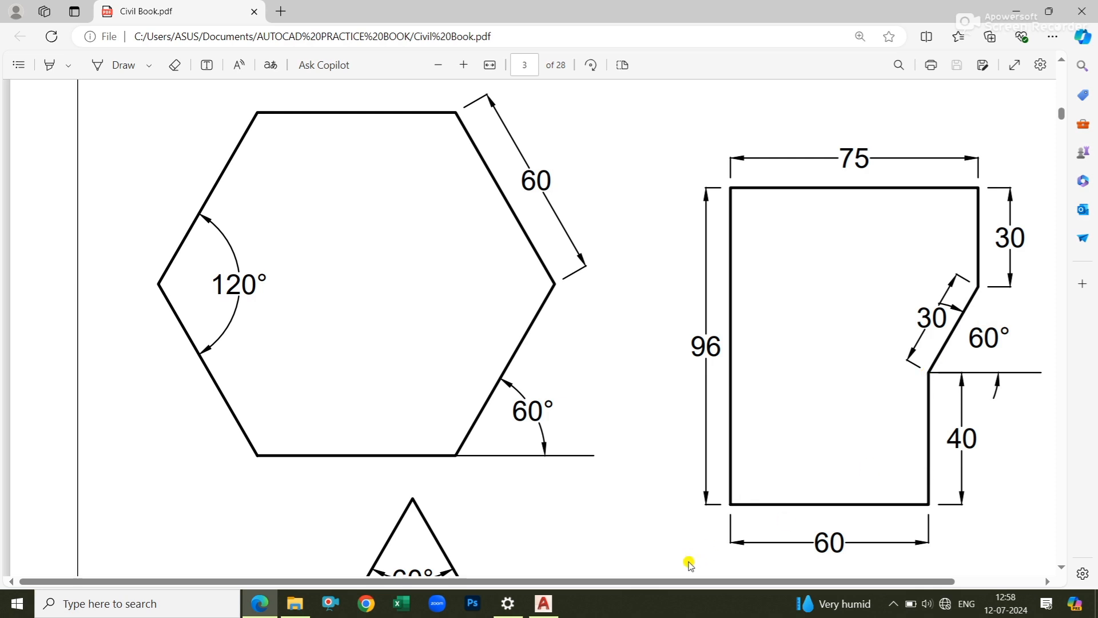
left_click(543, 603)
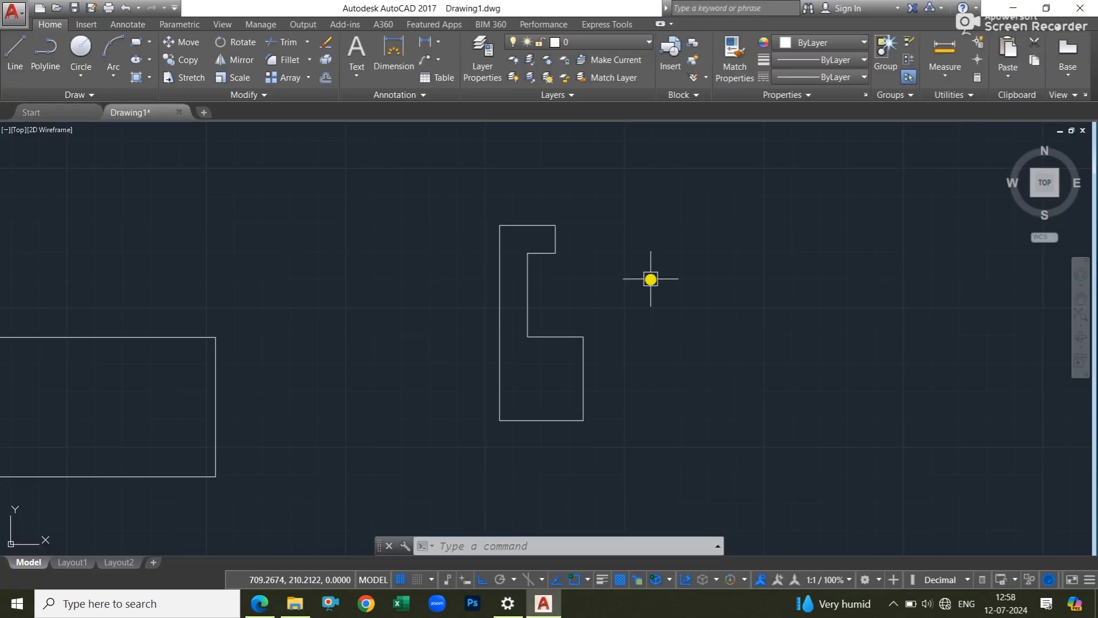
type("L")
key("Return")
left_click(710, 235)
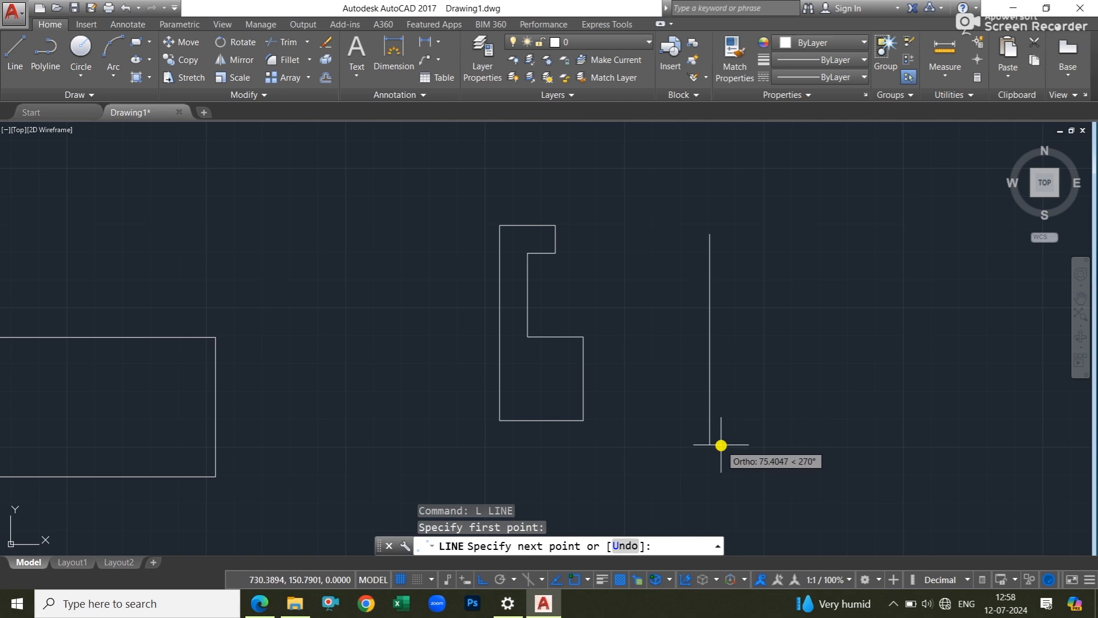
type("95")
key("Return")
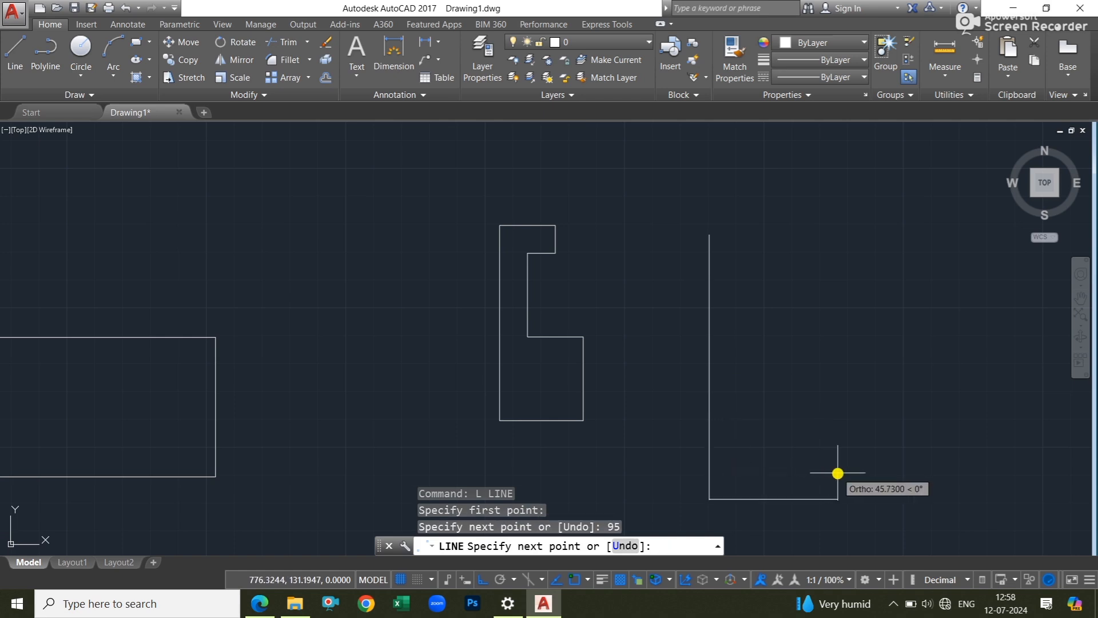
Continue the notched outline with Ortho lines 60 units right and 40 units up.
middle_click_drag(833, 471, 793, 442)
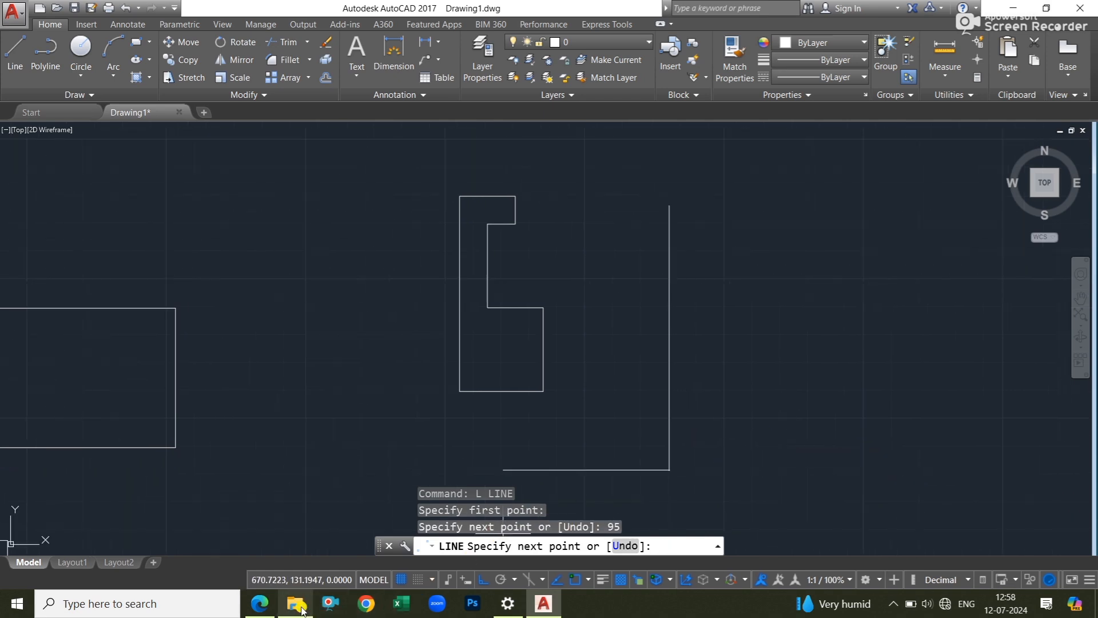
mouse_move(264, 605)
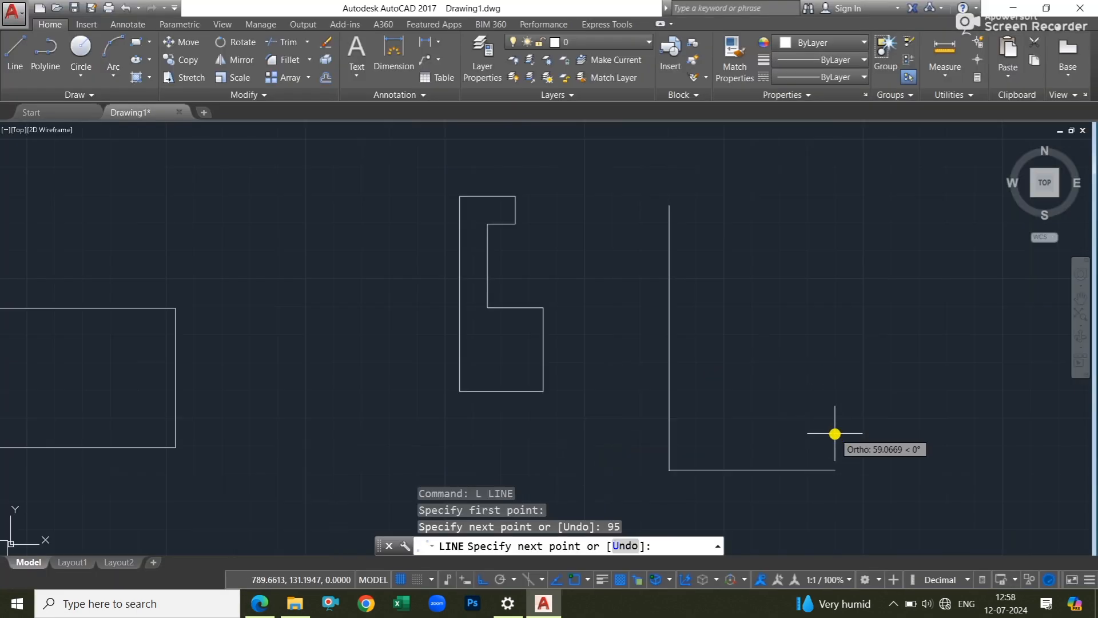
middle_click_drag(797, 445, 694, 441)
type("60")
key("Return")
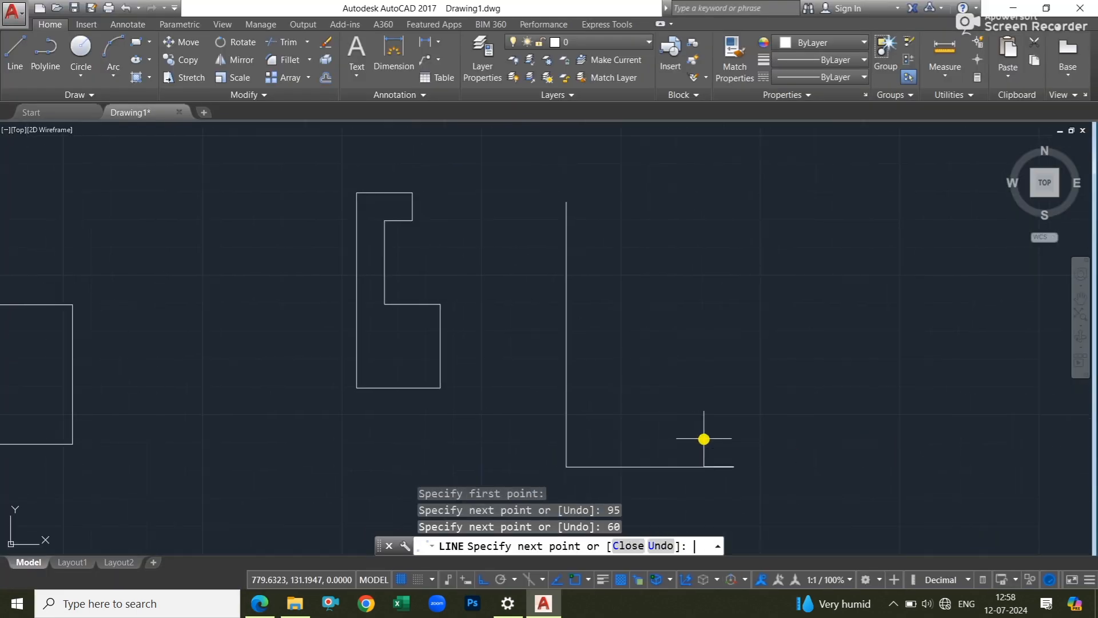
type("40")
key("Return")
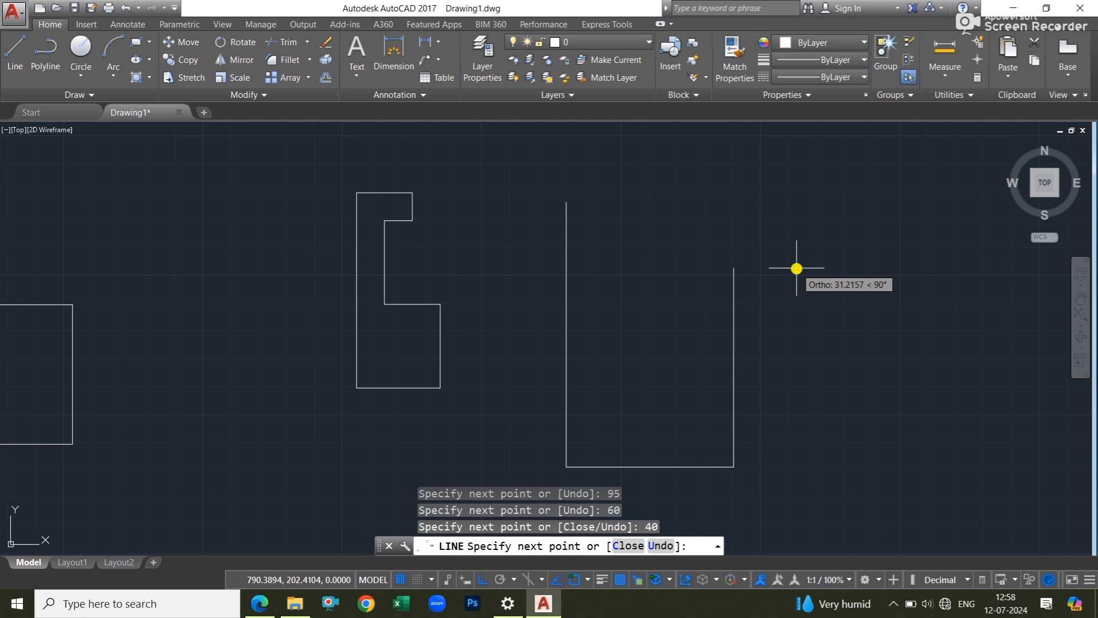
left_click(267, 609)
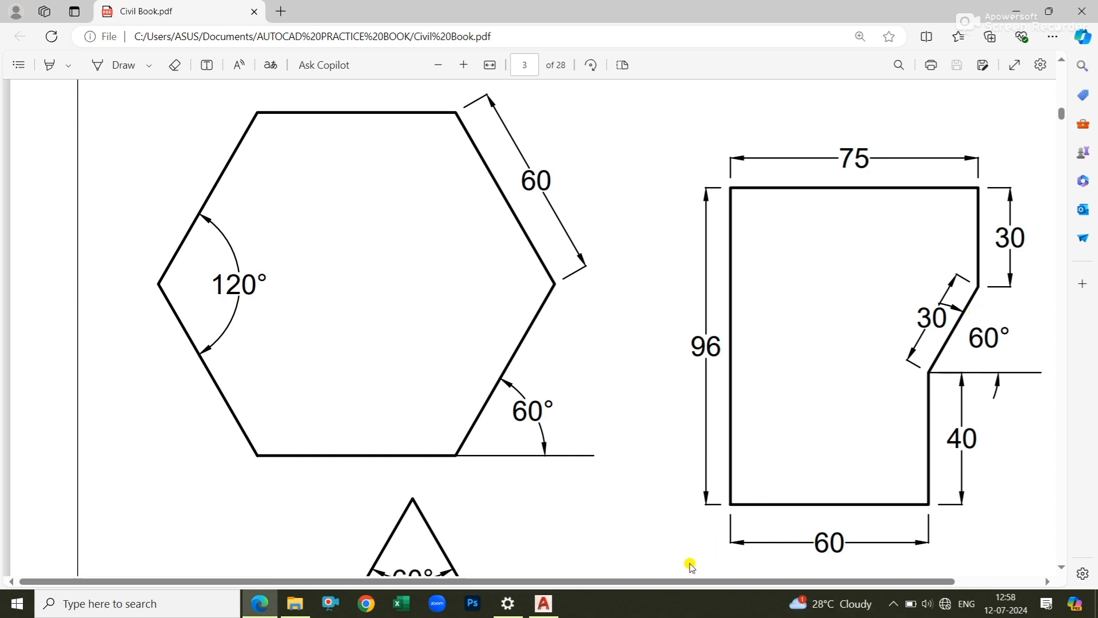
left_click(543, 603)
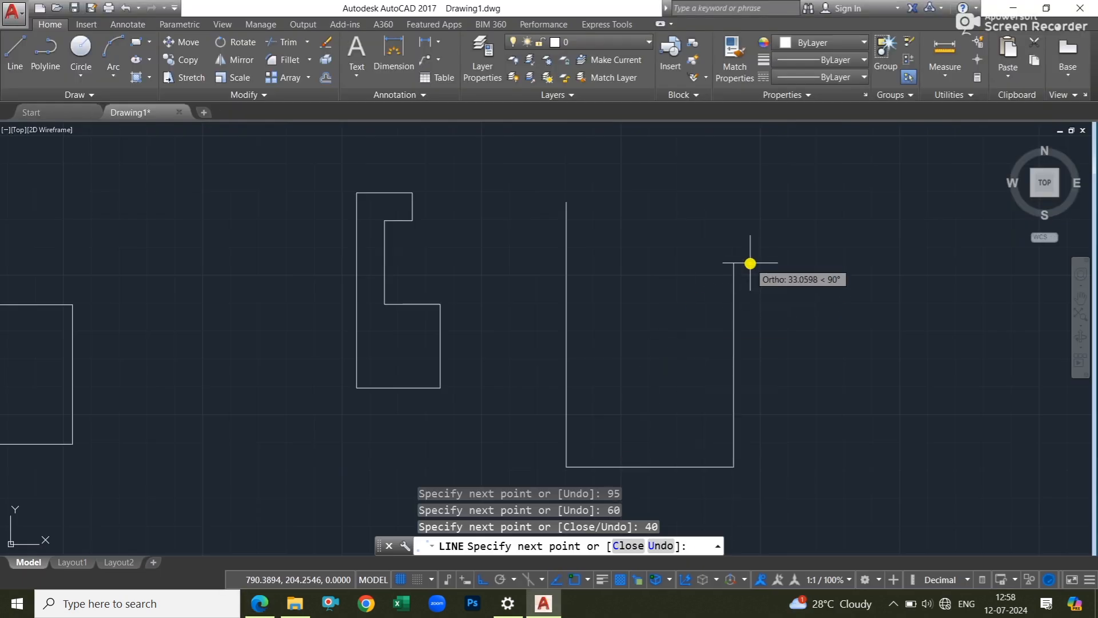
type("@30<60")
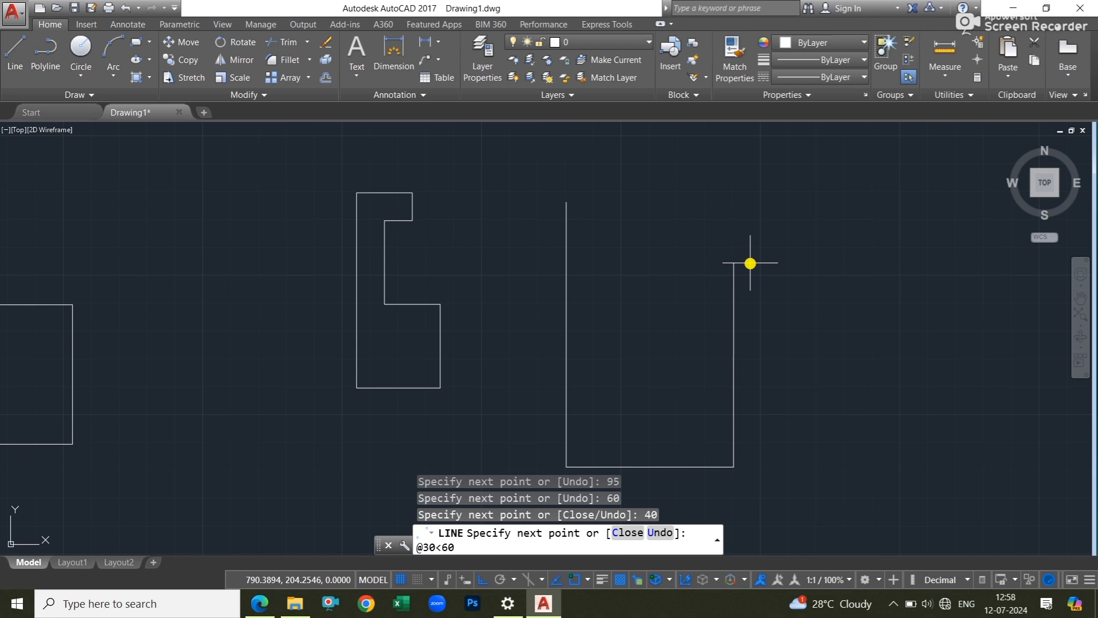
key("Return")
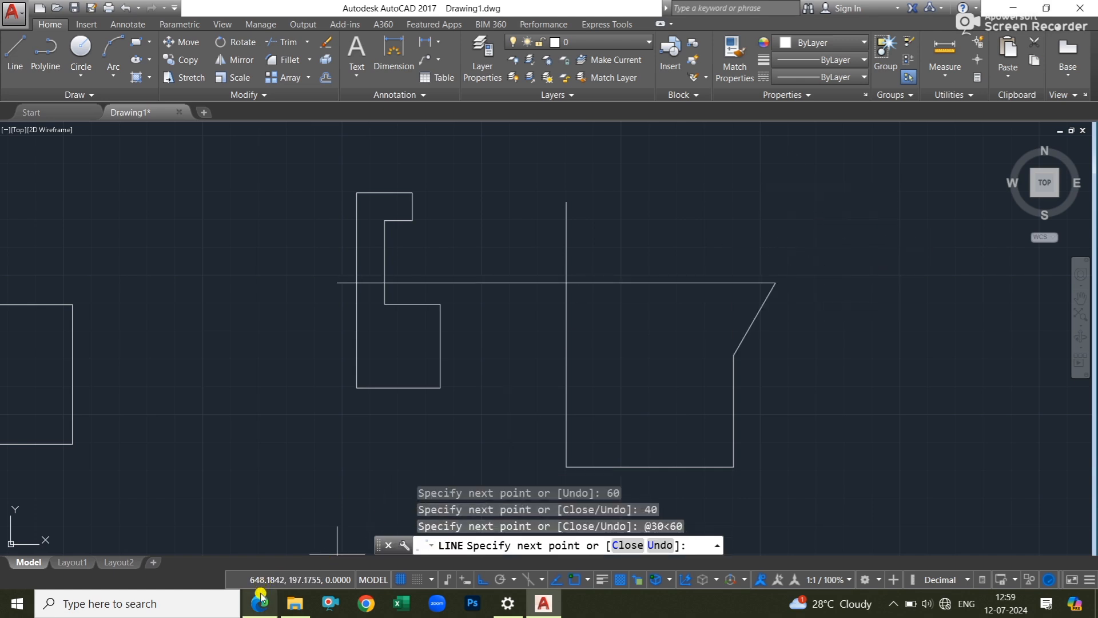
After checking the exercise, add a line 30 units up and a horizontal line perpendicular to the long left edge, and end the Line command.
mouse_move(260, 597)
left_click(289, 548)
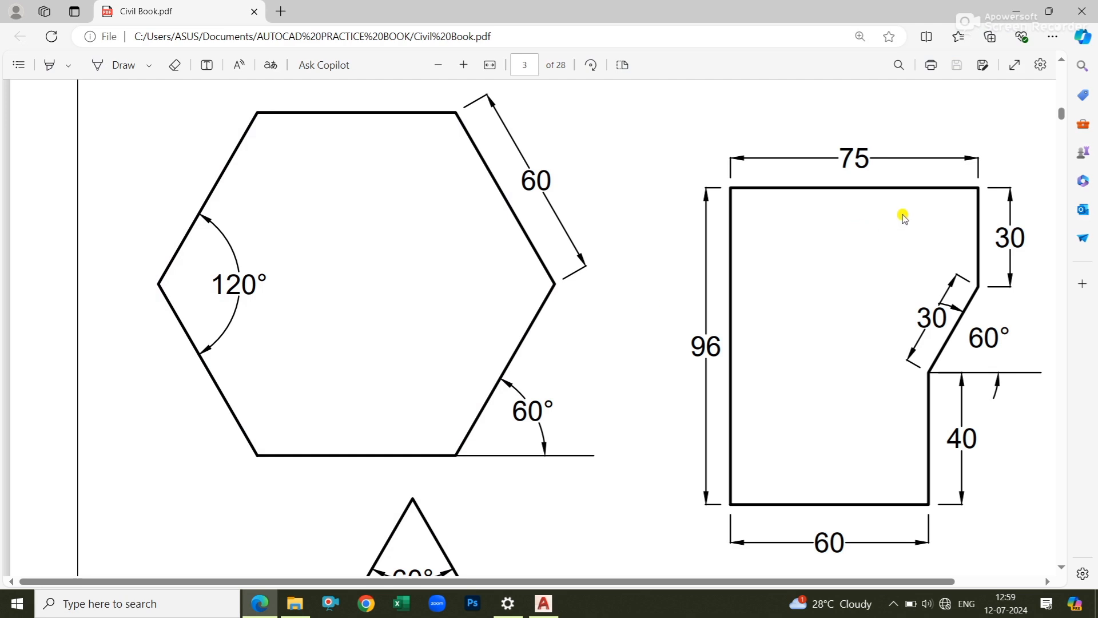
mouse_move(544, 603)
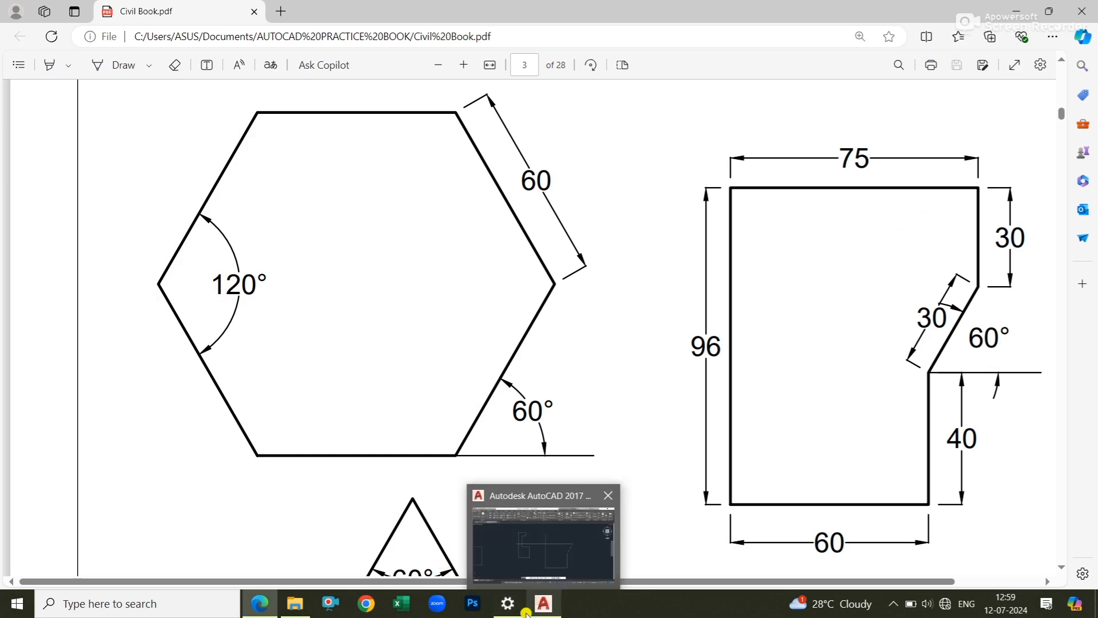
left_click(546, 543)
type("30")
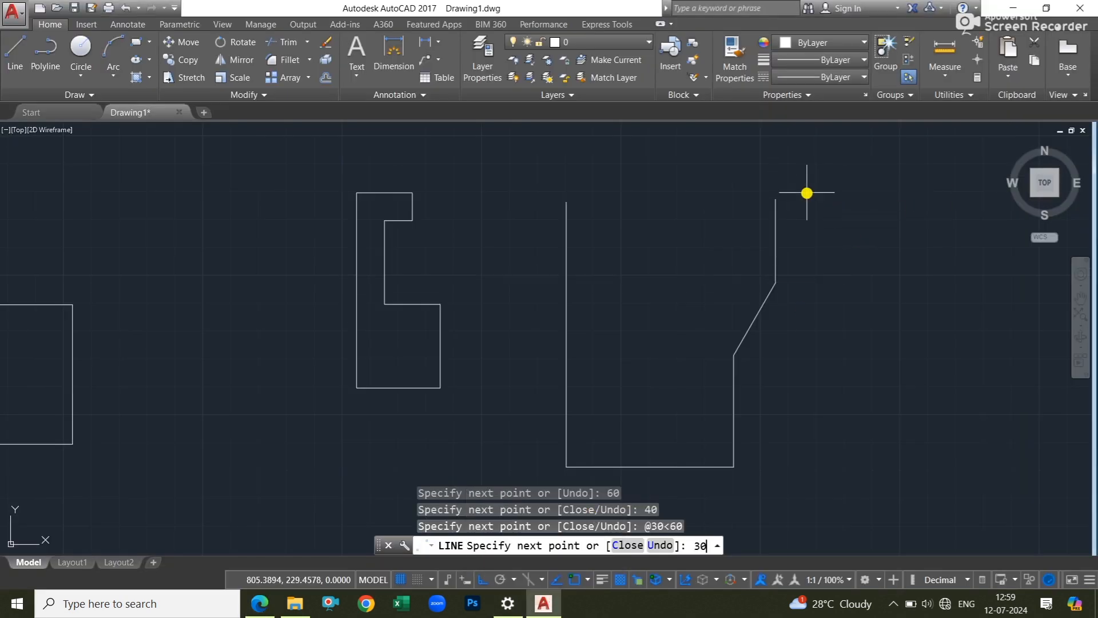
key("Return")
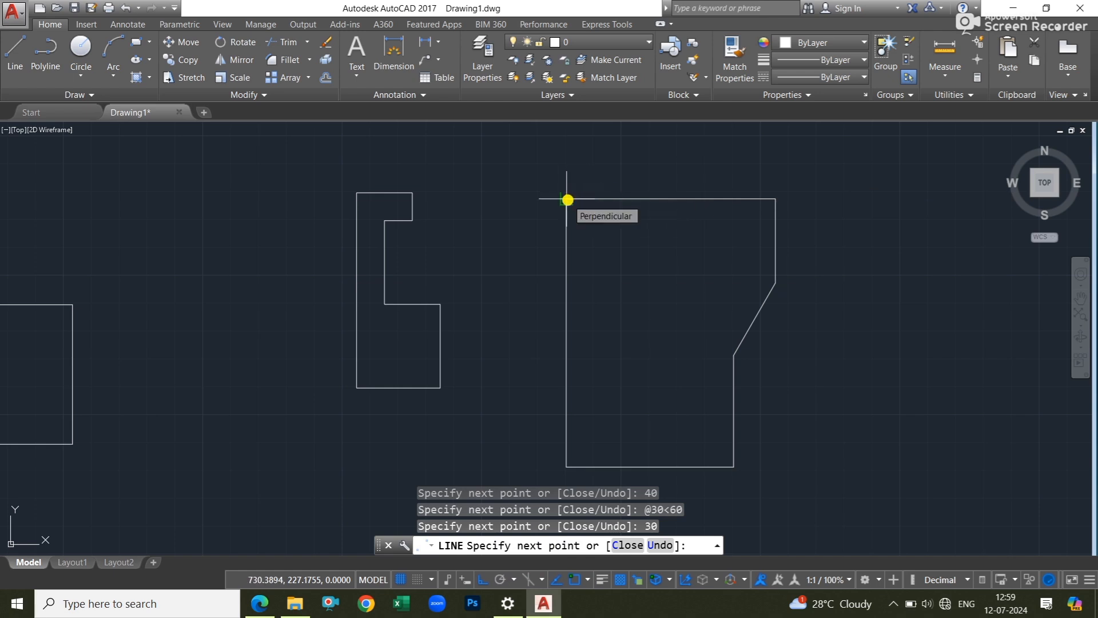
left_click(567, 199)
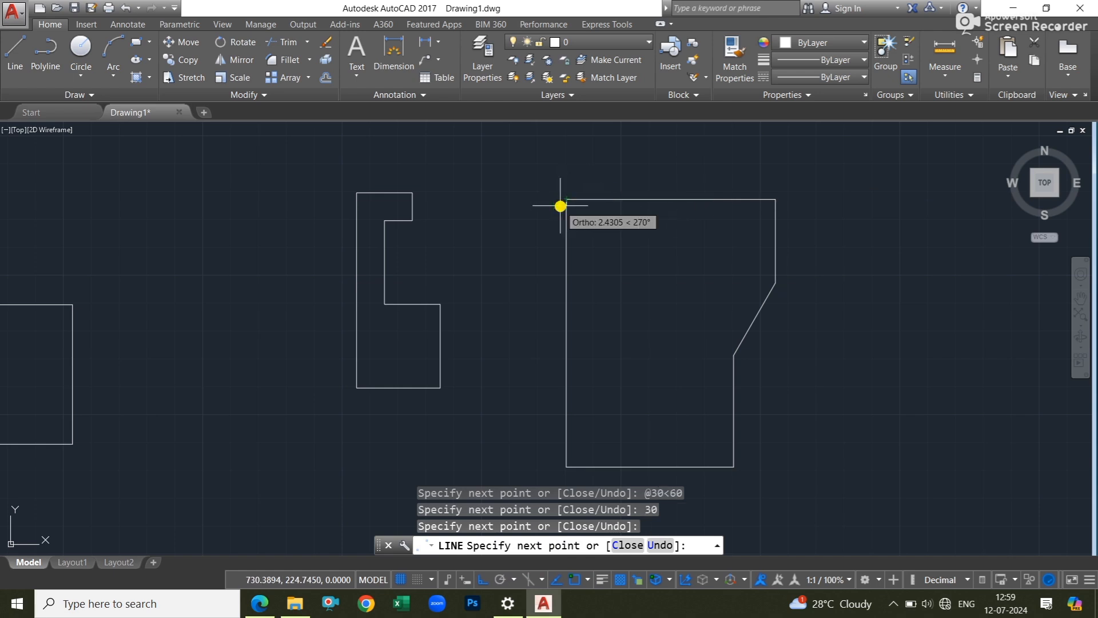
key("Return")
Switch to Civil Book.pdf and look through the star, rotated rectangle, hexagon, triangle and diamond exercises on page 3.
scroll(479, 260, "down", 8)
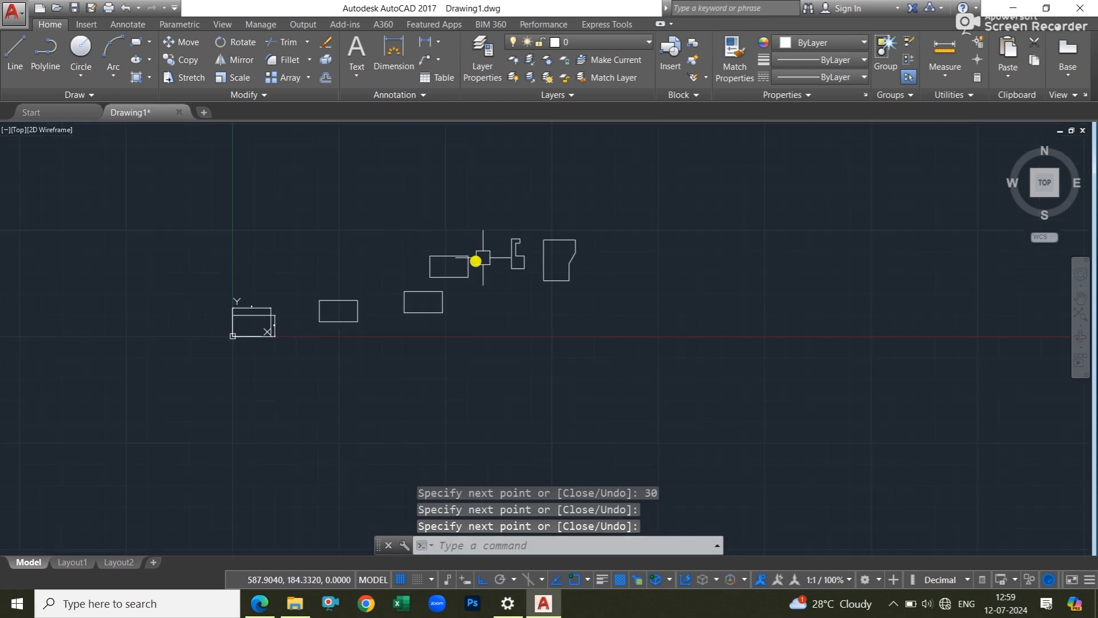
left_click(259, 603)
scroll(607, 285, "down", 6)
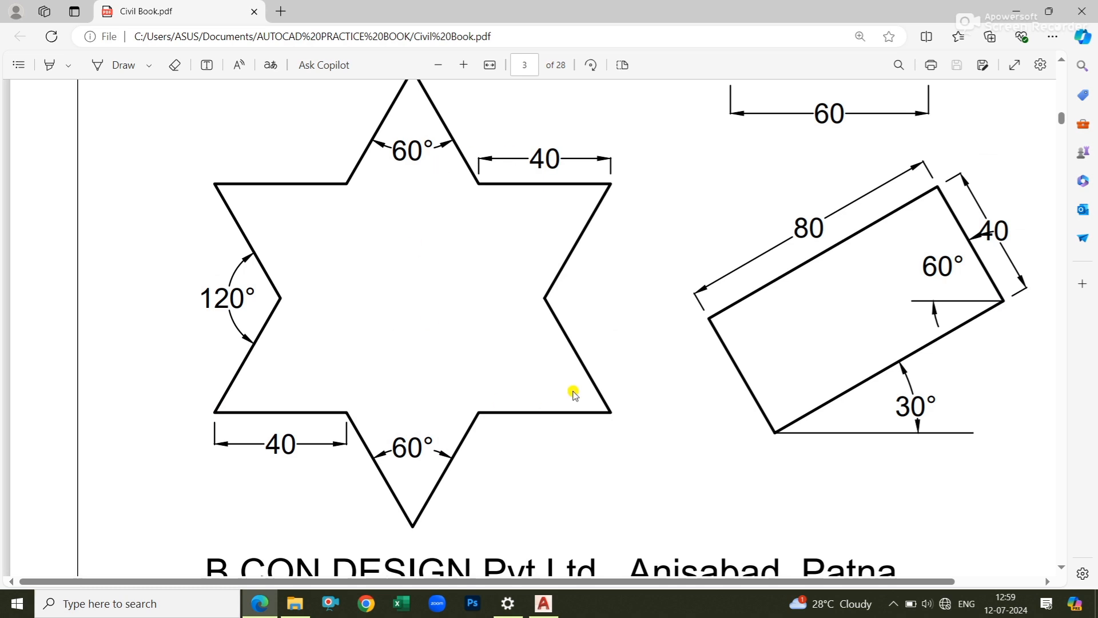
scroll(600, 376, "down", 4)
scroll(657, 294, "up", 4)
scroll(960, 240, "down", 10)
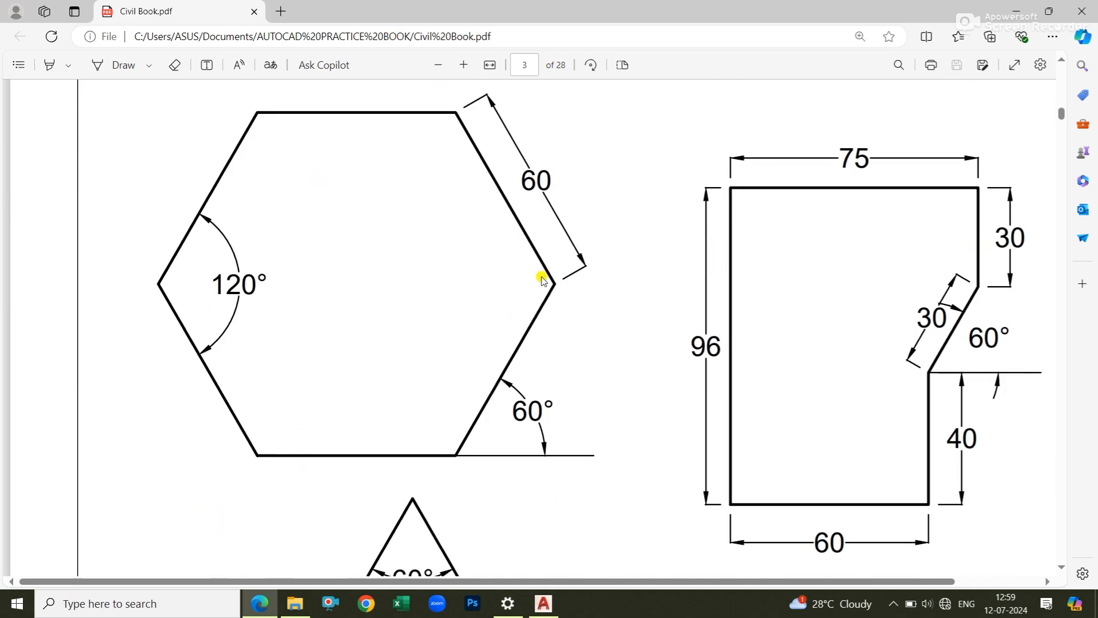
scroll(542, 280, "up", 6)
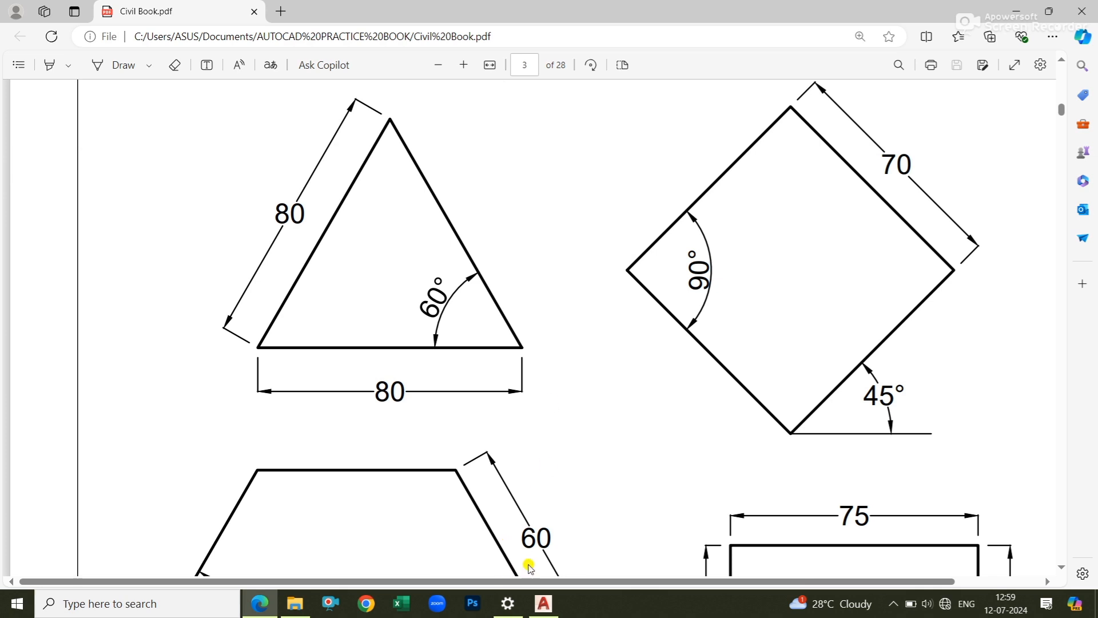
Switch to AutoCAD and draw a horizontal reference line about 38 units to the right from the lower end of the slanted edge.
left_click(544, 600)
left_click(532, 448)
left_click(535, 311)
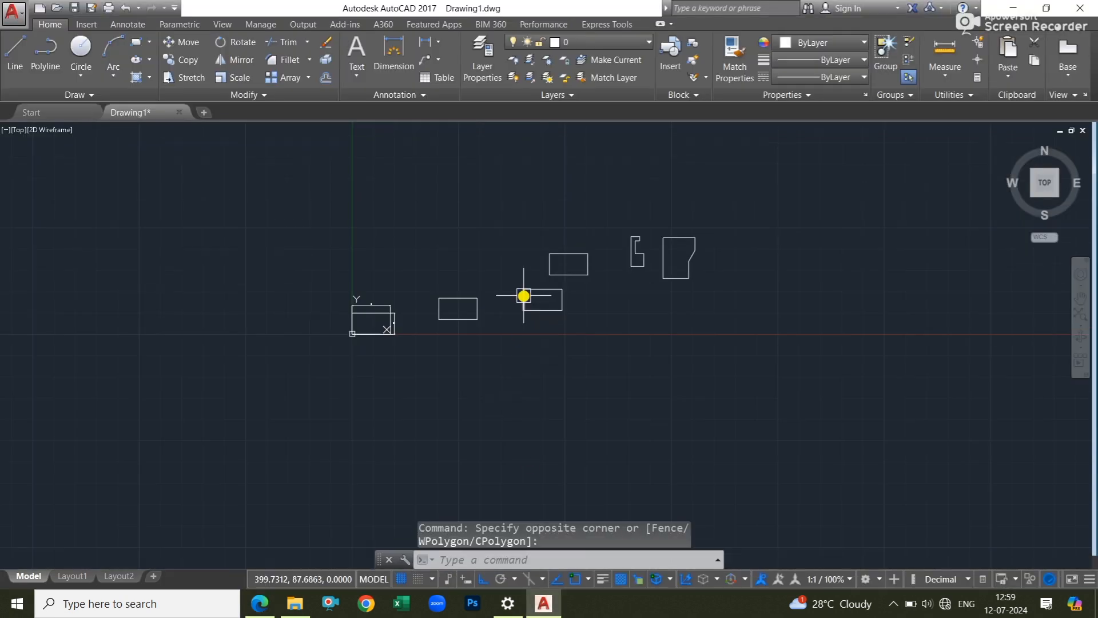
scroll(538, 286, "up", 2)
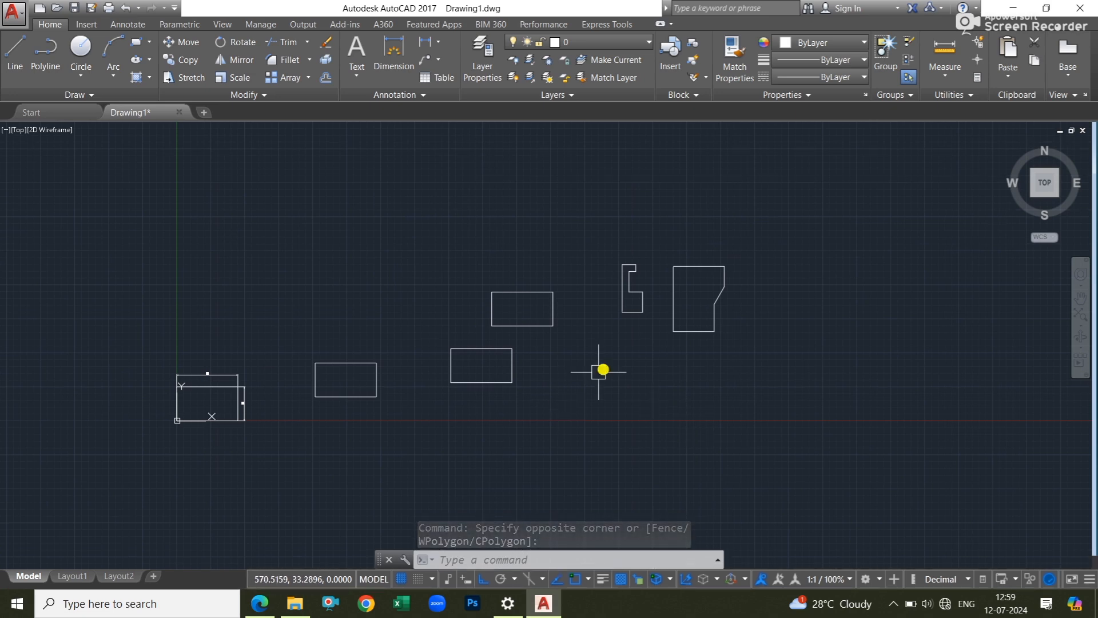
scroll(676, 301, "up", 6)
middle_click_drag(611, 301, 562, 320)
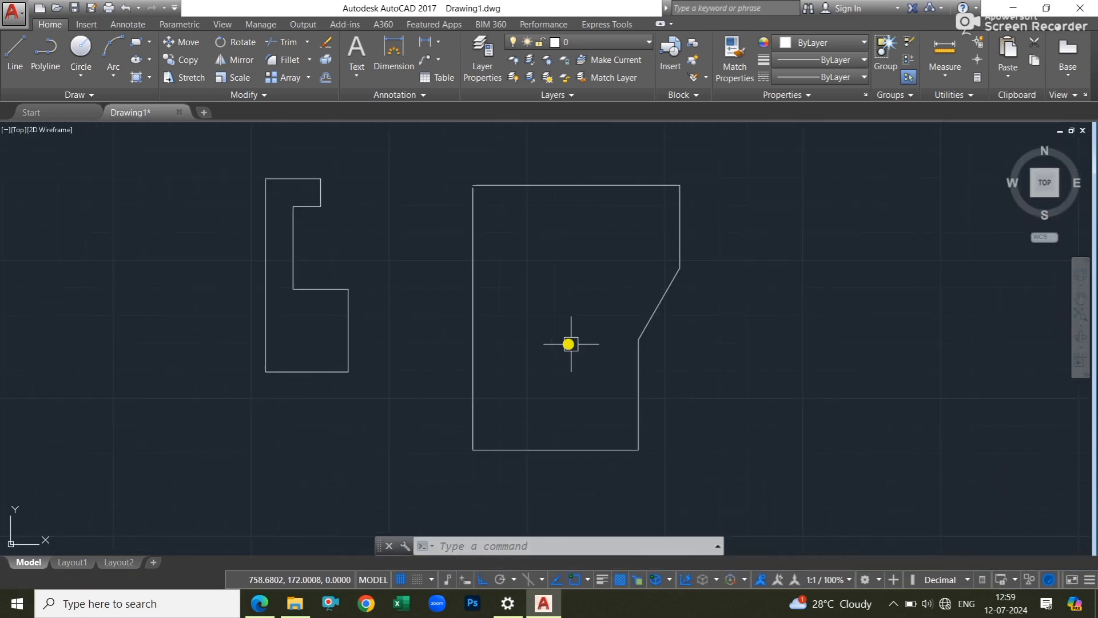
mouse_move(647, 315)
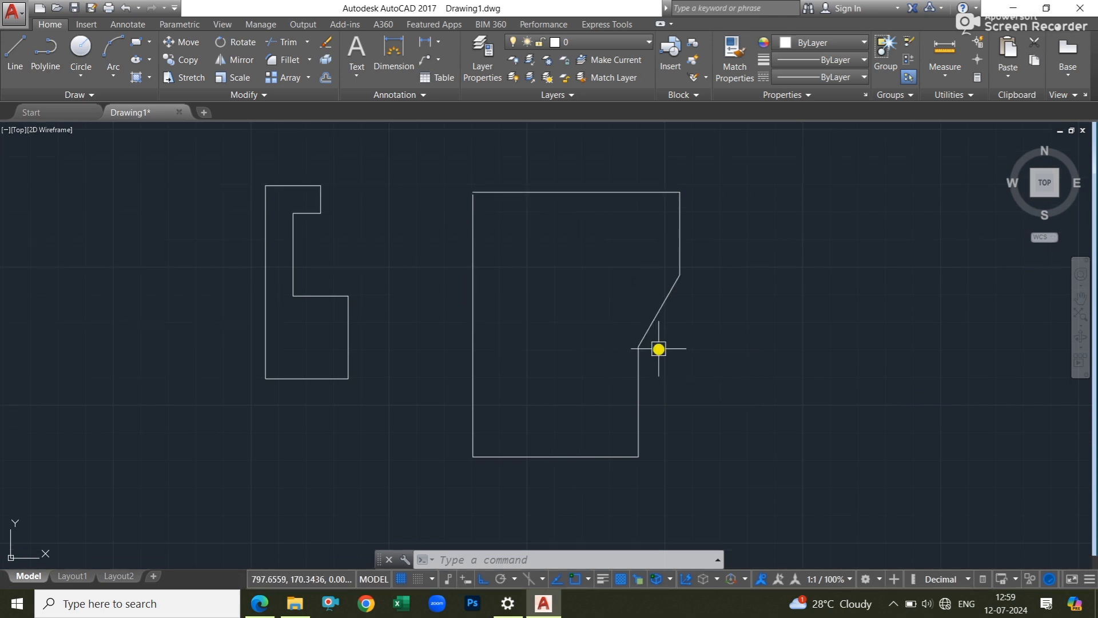
middle_click_drag(667, 348, 566, 322)
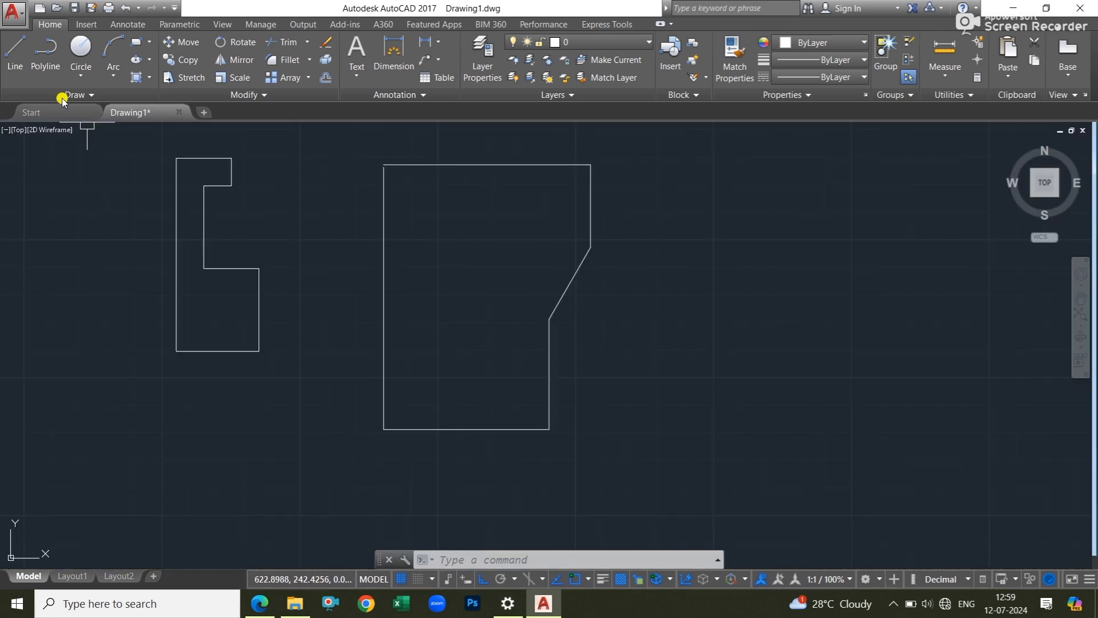
left_click(15, 52)
left_click(550, 318)
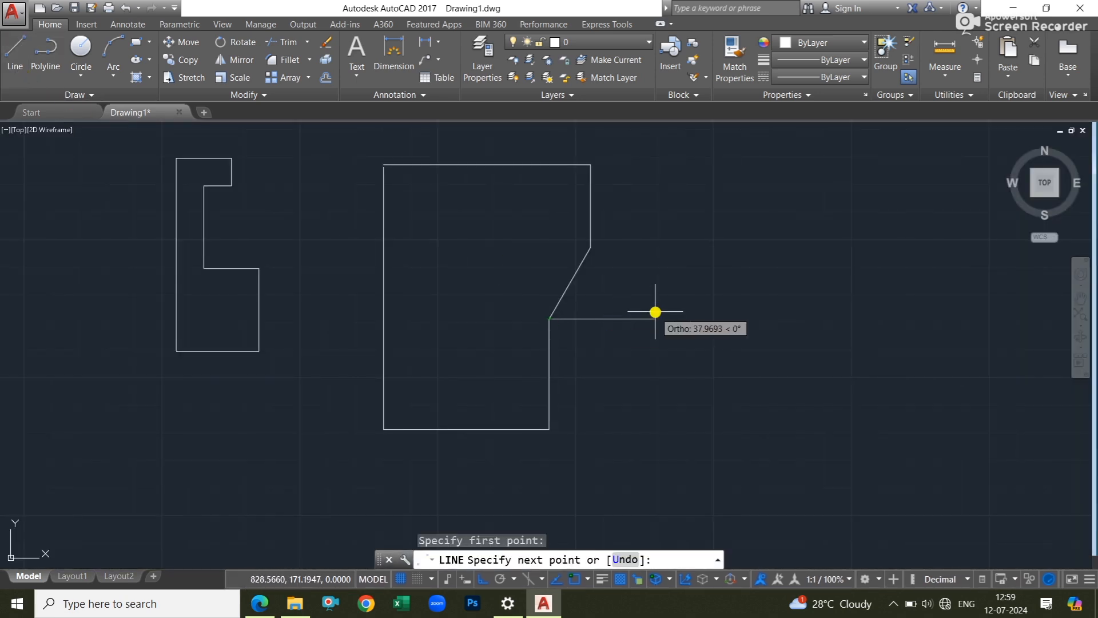
left_click(655, 312)
key("Return")
Add an angular dimension between the slanted edge and the horizontal reference line.
scroll(573, 299, "up", 5)
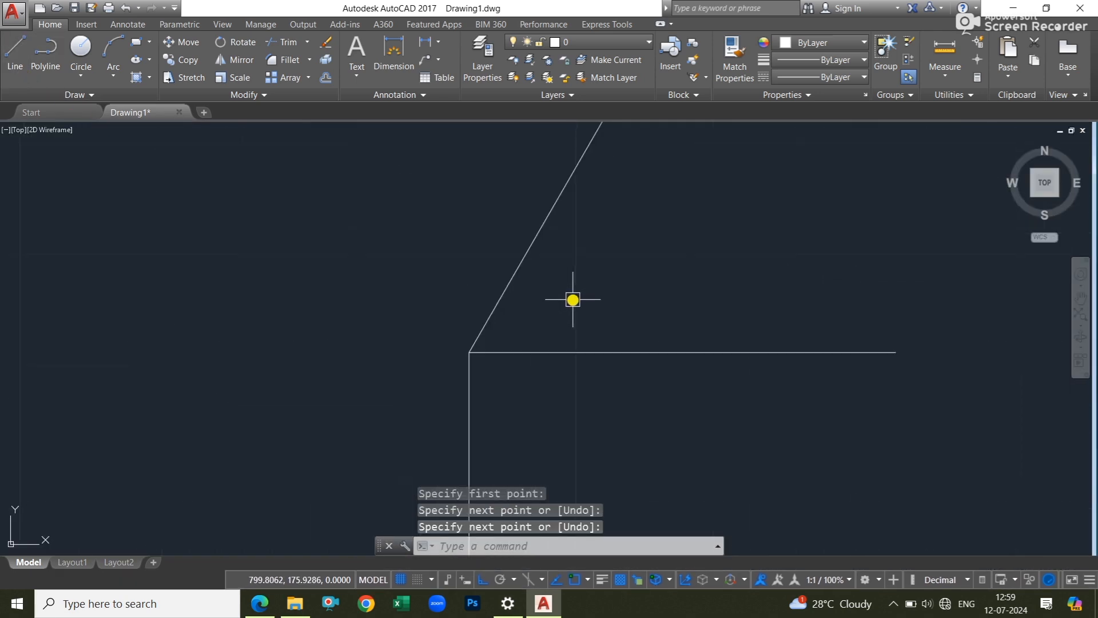
middle_click_drag(573, 299, 536, 304)
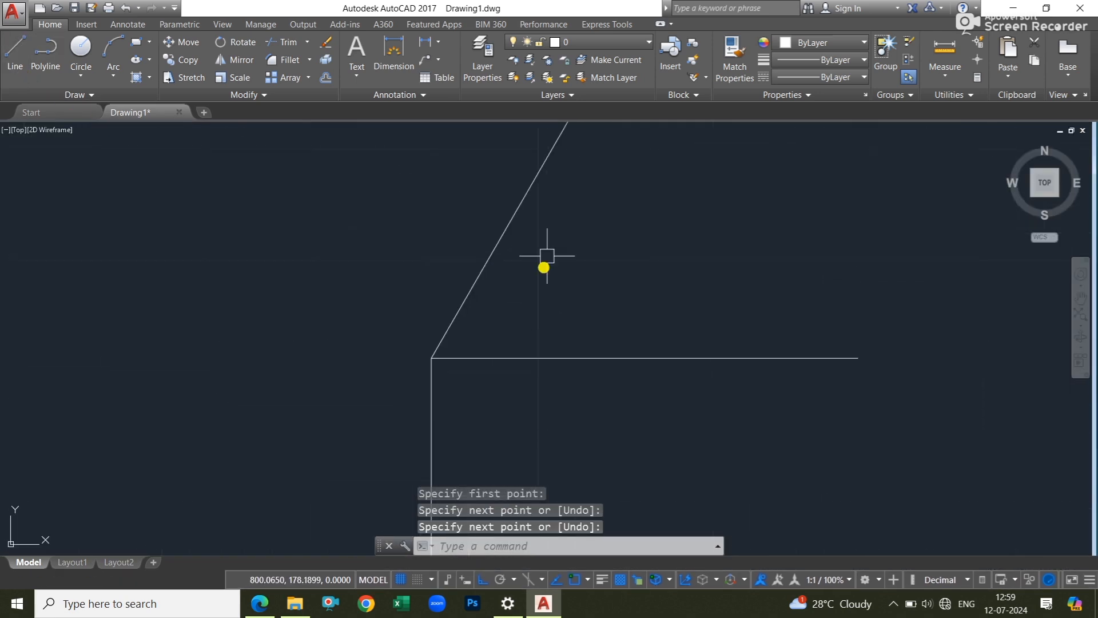
left_click(439, 42)
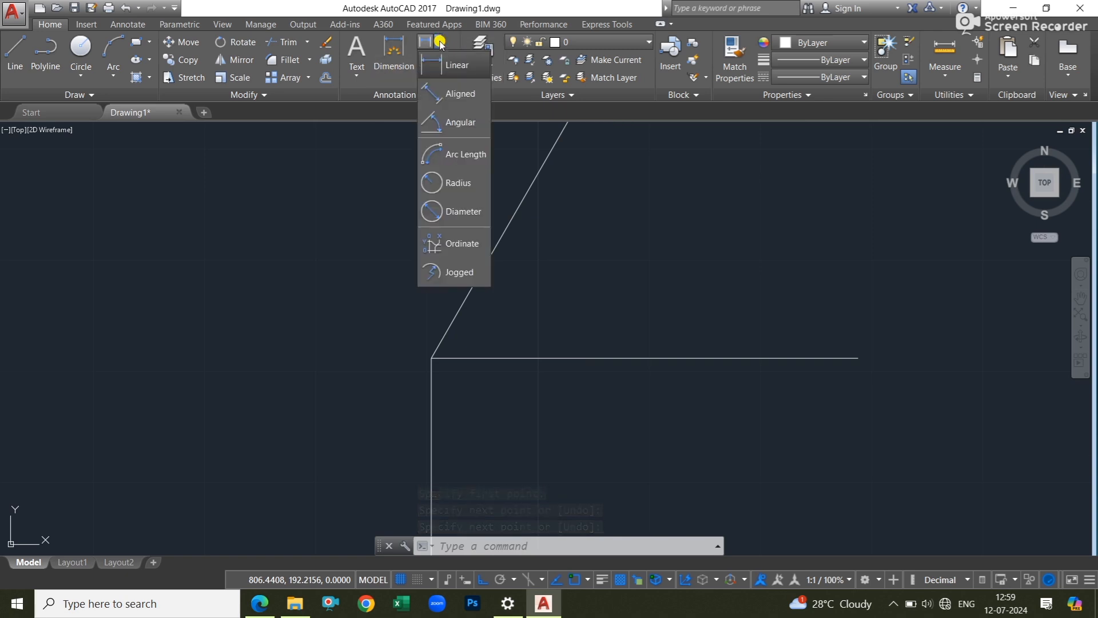
left_click(478, 129)
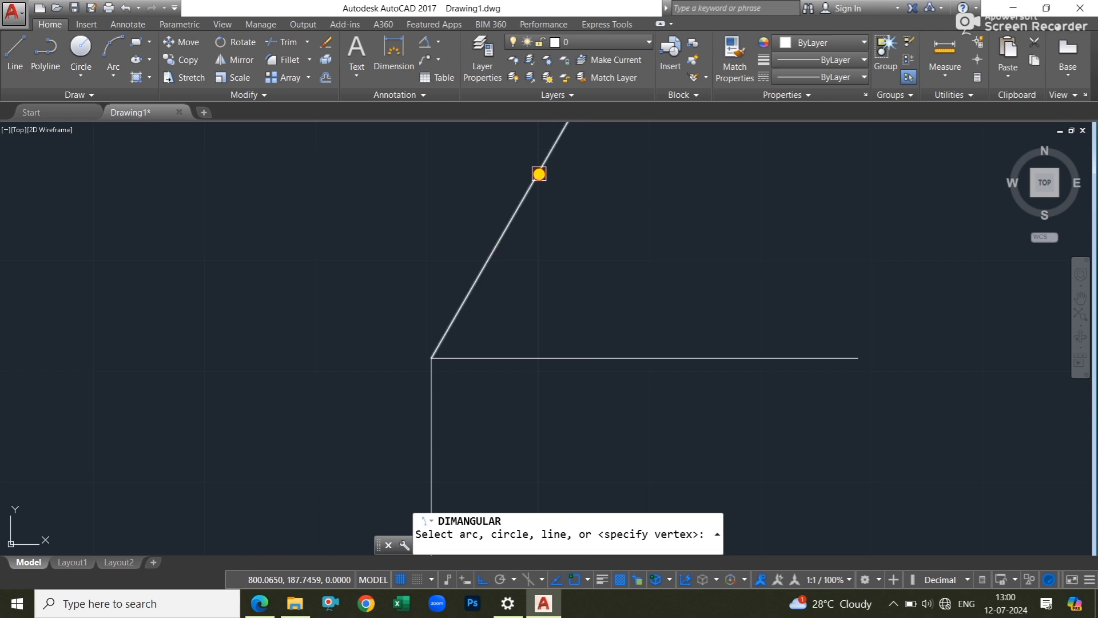
left_click(538, 174)
left_click(672, 358)
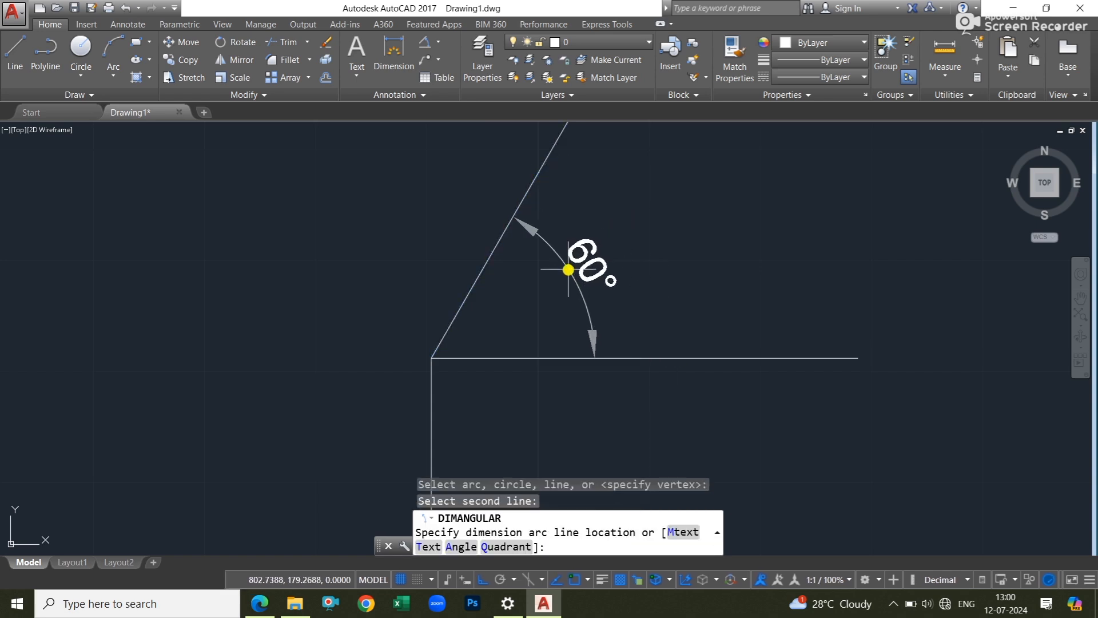
left_click(631, 226)
Erase the horizontal reference line and undo the deletion.
left_click_drag(797, 331, 765, 382)
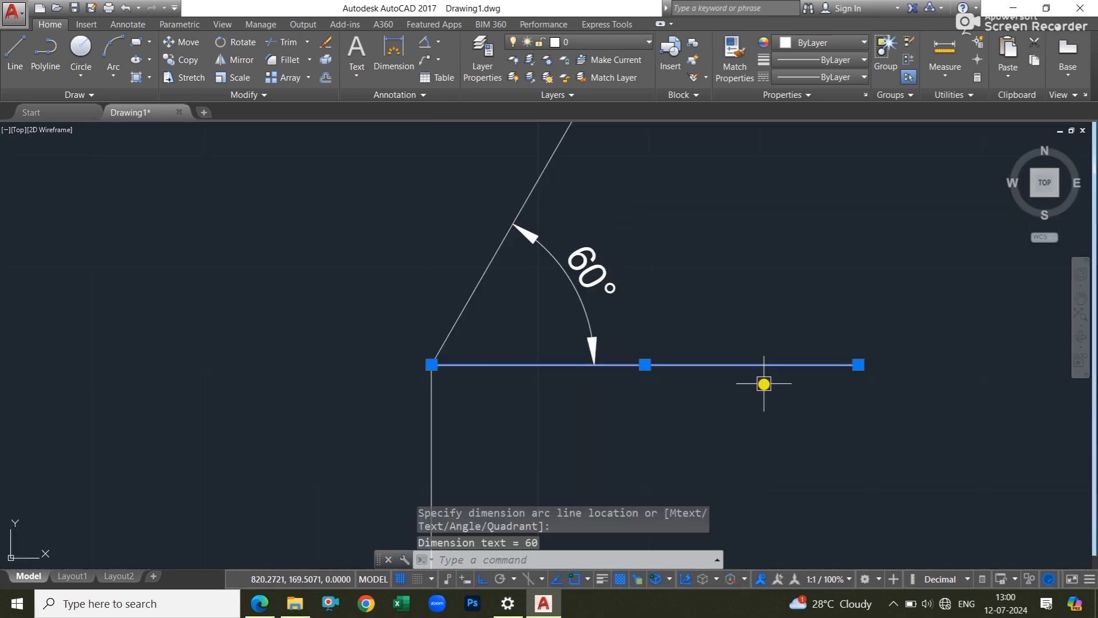
key("Delete")
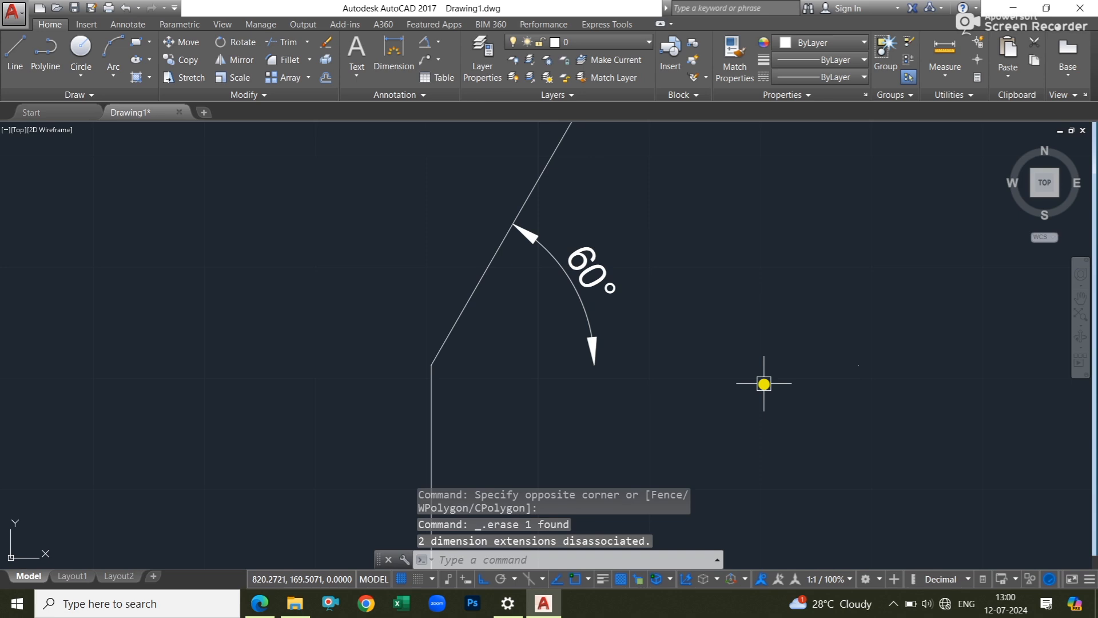
key("ctrl+z")
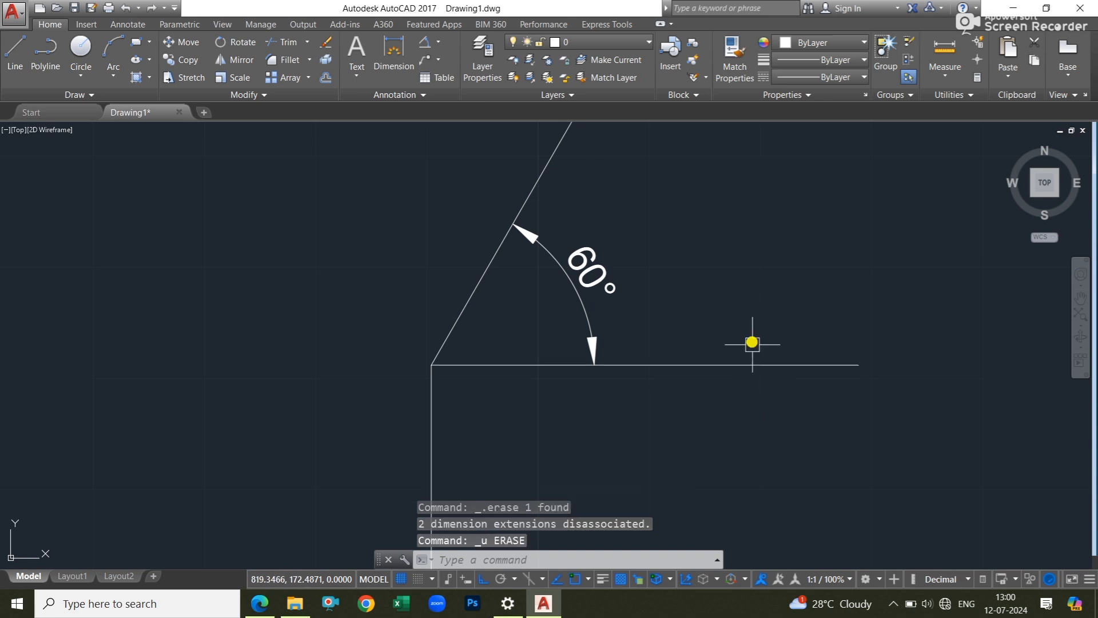
Look over all the shapes drawn so far, from the outline with the angular dimension back to the dimensioned rectangle at the origin.
scroll(743, 332, "down", 5)
scroll(663, 322, "down", 3)
middle_click_drag(520, 358, 682, 316)
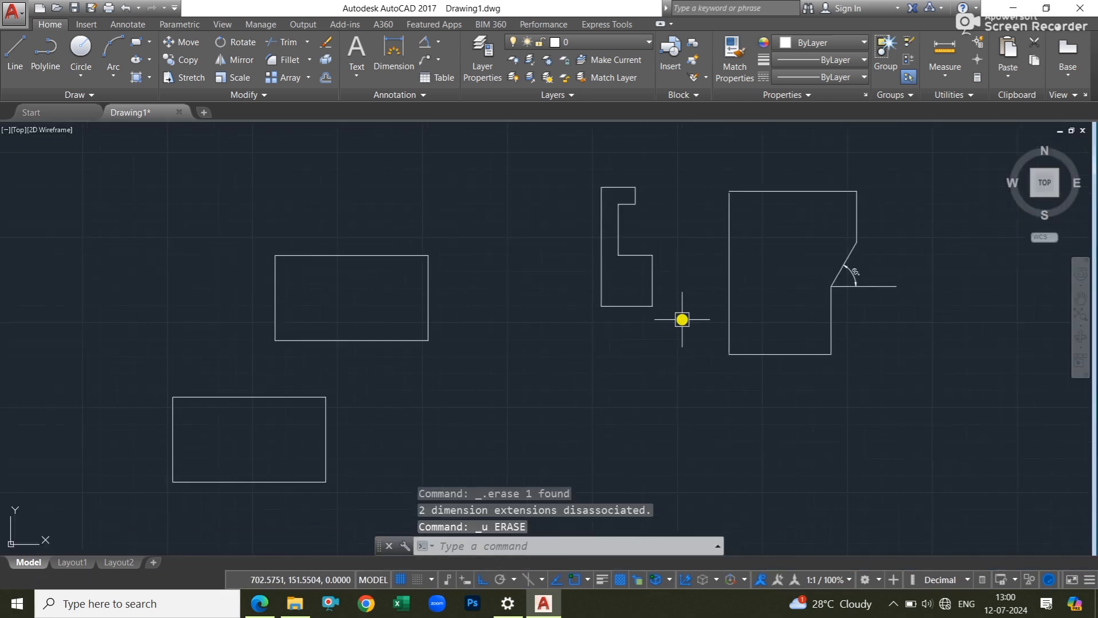
scroll(466, 373, "down", 2)
middle_click_drag(466, 373, 786, 362)
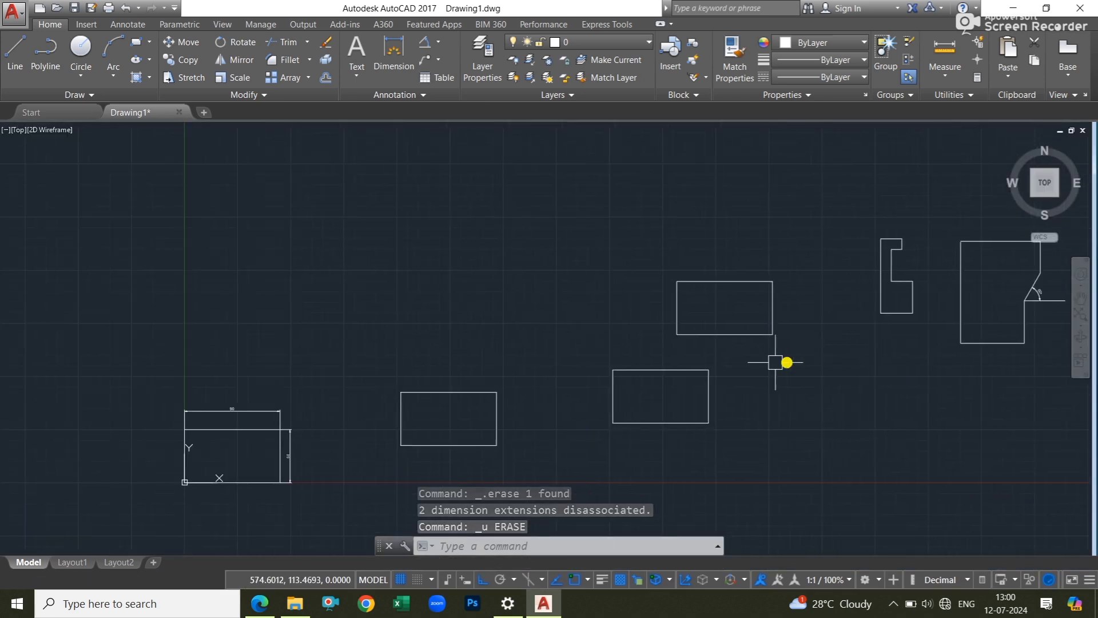
Switch to Civil Book.pdf and look through the notched and stepped shape exercises on page 2, down to the Relative Polar co-ordinate System heading.
left_click(259, 604)
scroll(479, 276, "up", 1)
scroll(479, 276, "up", 10)
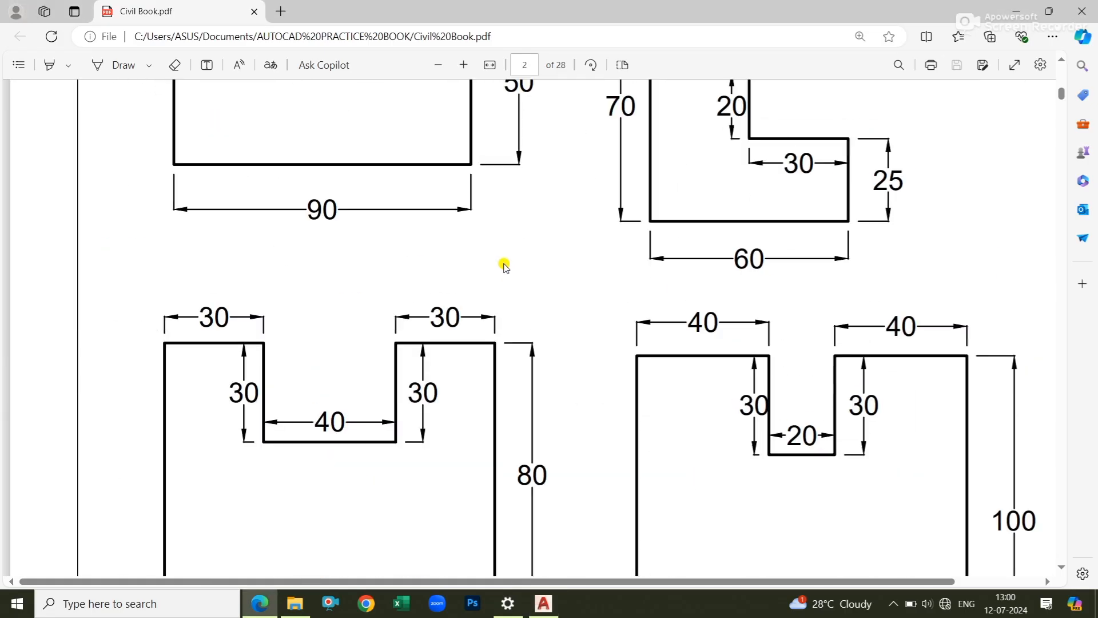
scroll(474, 235, "down", 8)
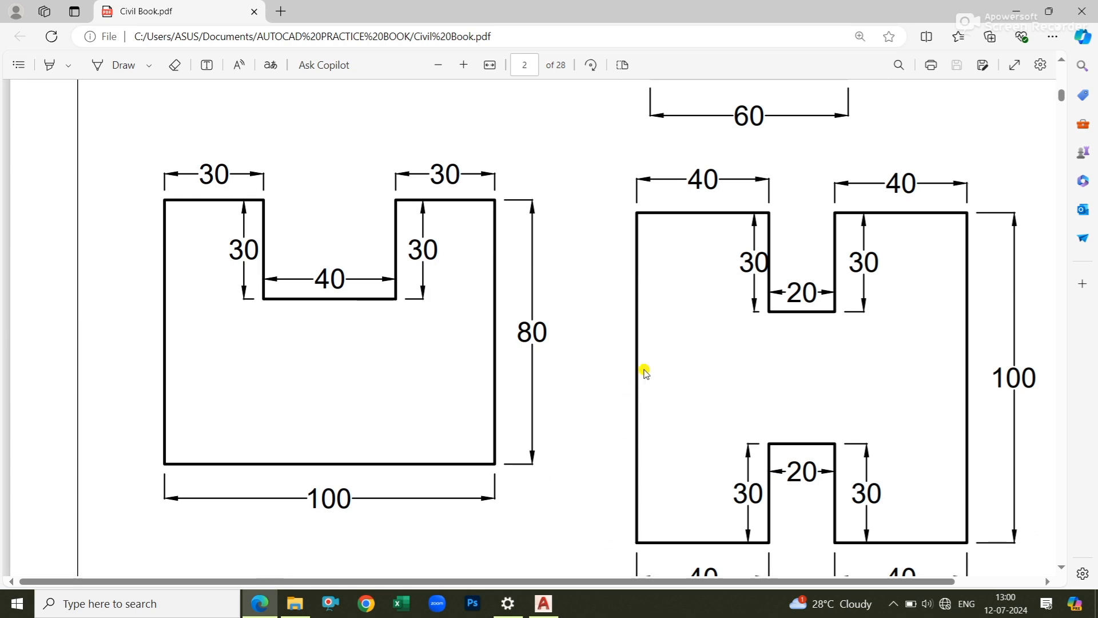
scroll(641, 366, "down", 10)
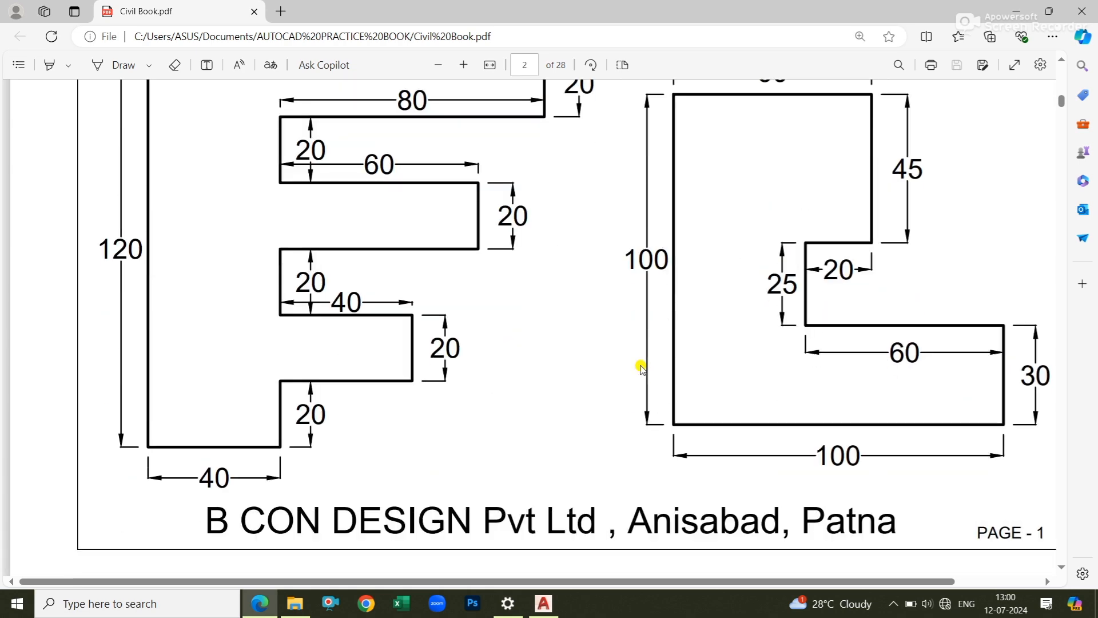
scroll(641, 367, "down", 5)
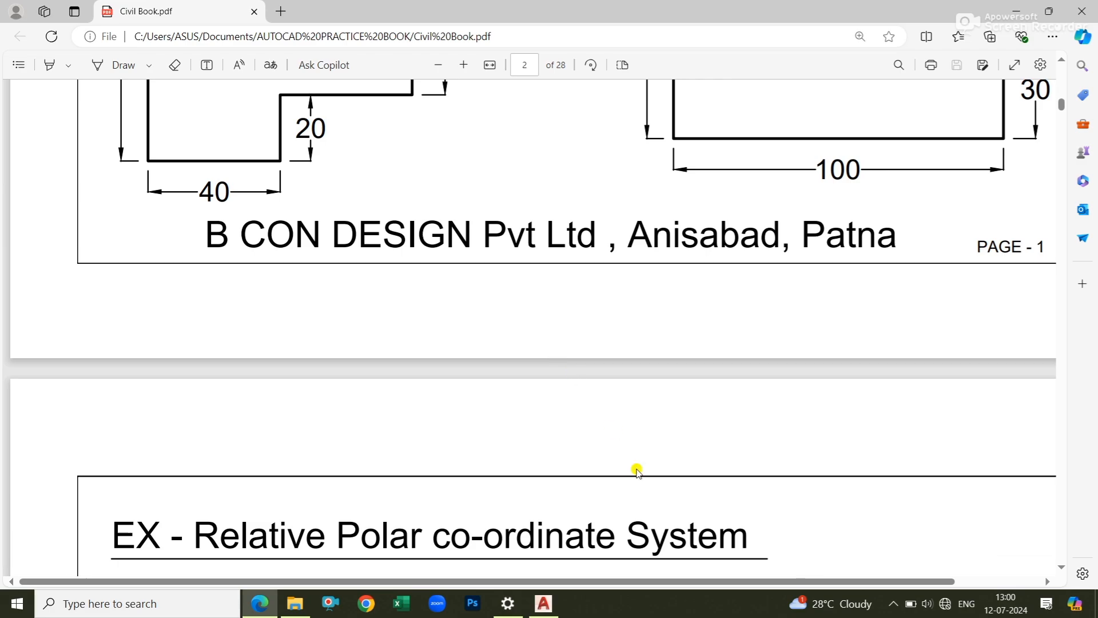
Switch to AutoCAD and look over the annotation, parametric and view tool sets and the outline with the angular dimension.
left_click(541, 603)
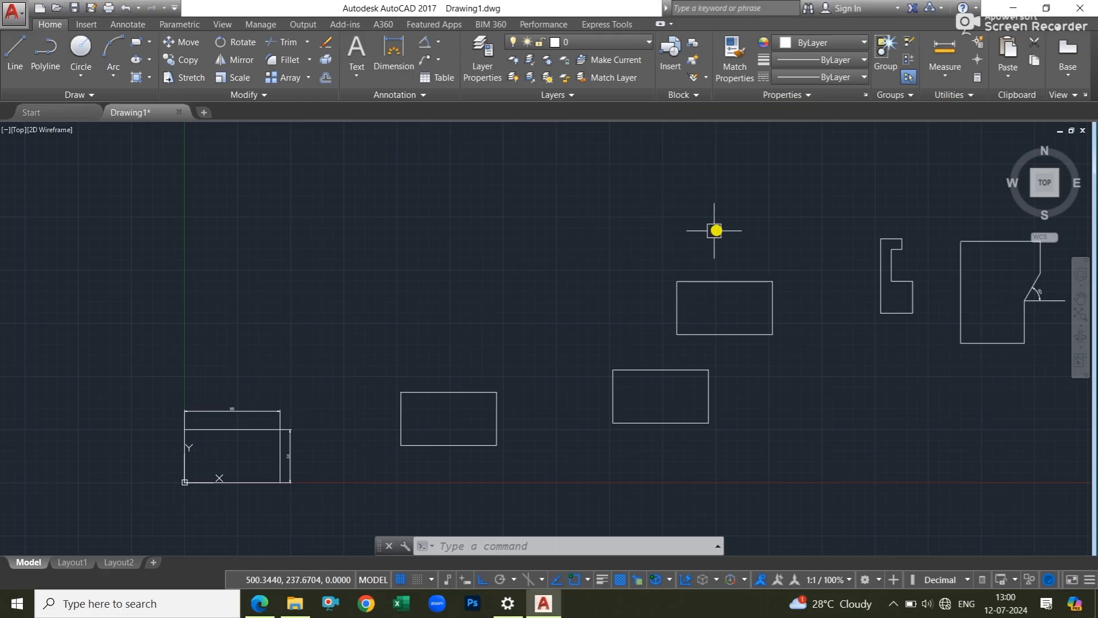
middle_click_drag(715, 231, 527, 255)
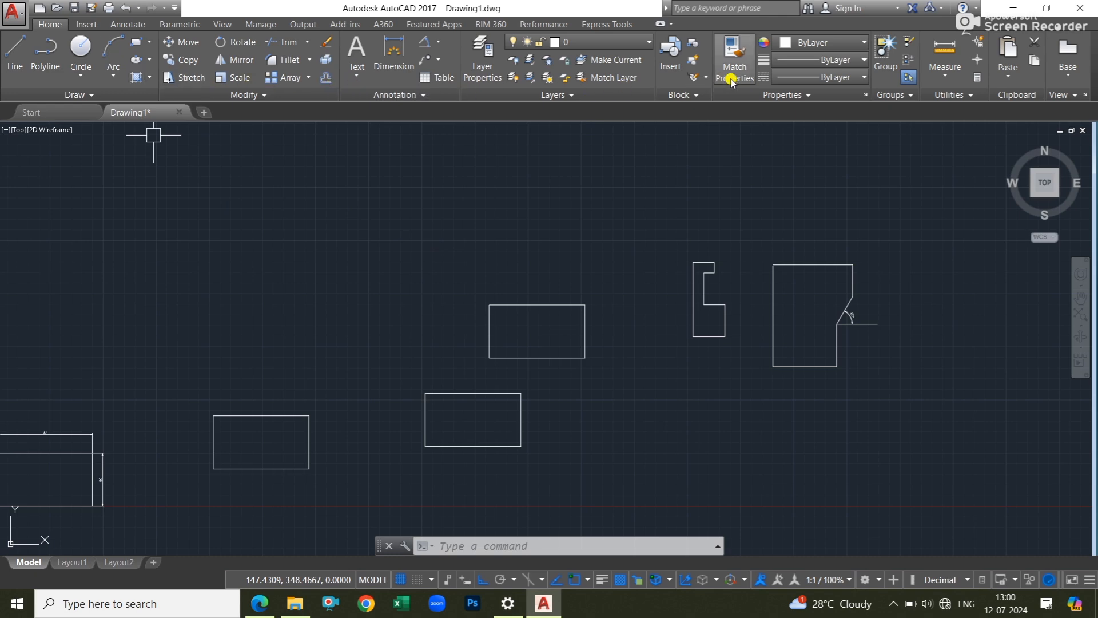
left_click(89, 25)
left_click(114, 24)
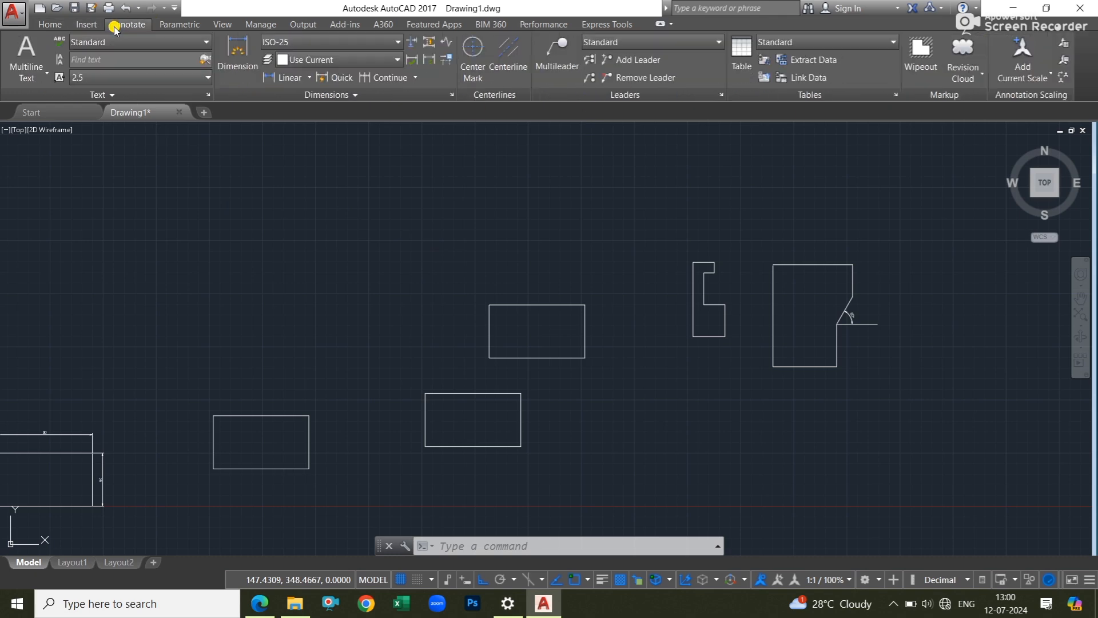
left_click(182, 24)
left_click(214, 25)
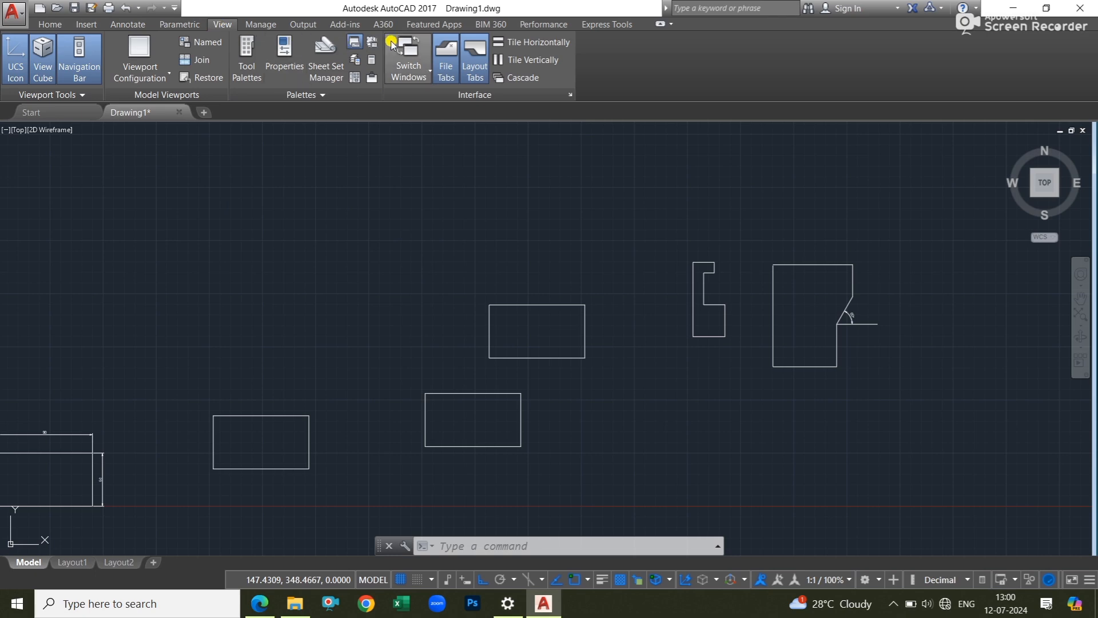
left_click(50, 24)
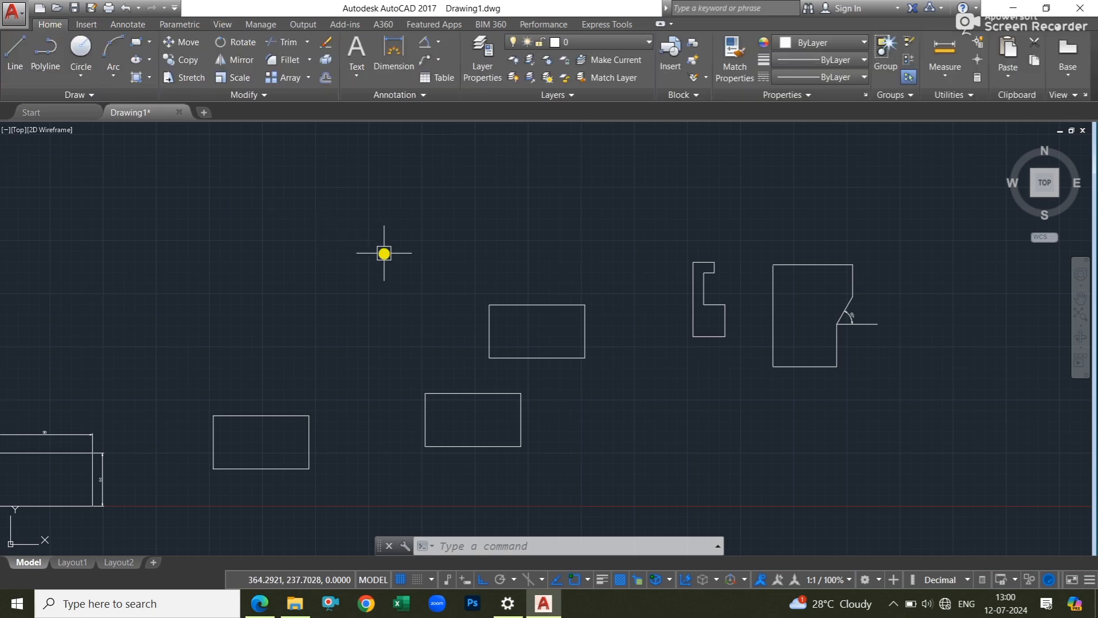
middle_click_drag(572, 255, 420, 265)
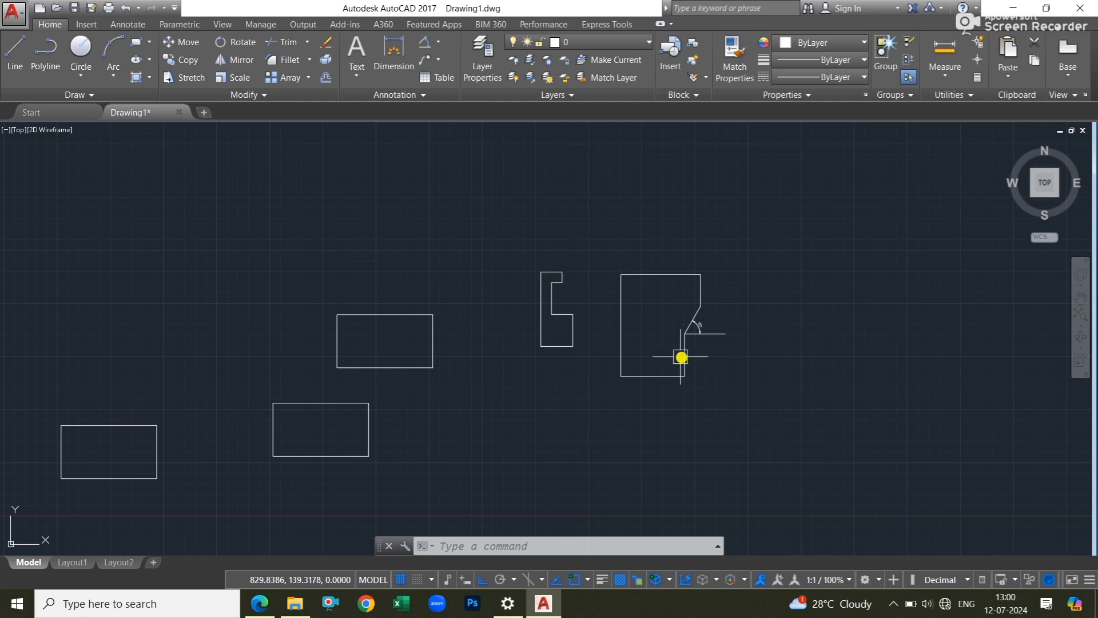
scroll(680, 356, "up", 4)
middle_click_drag(658, 314, 527, 385)
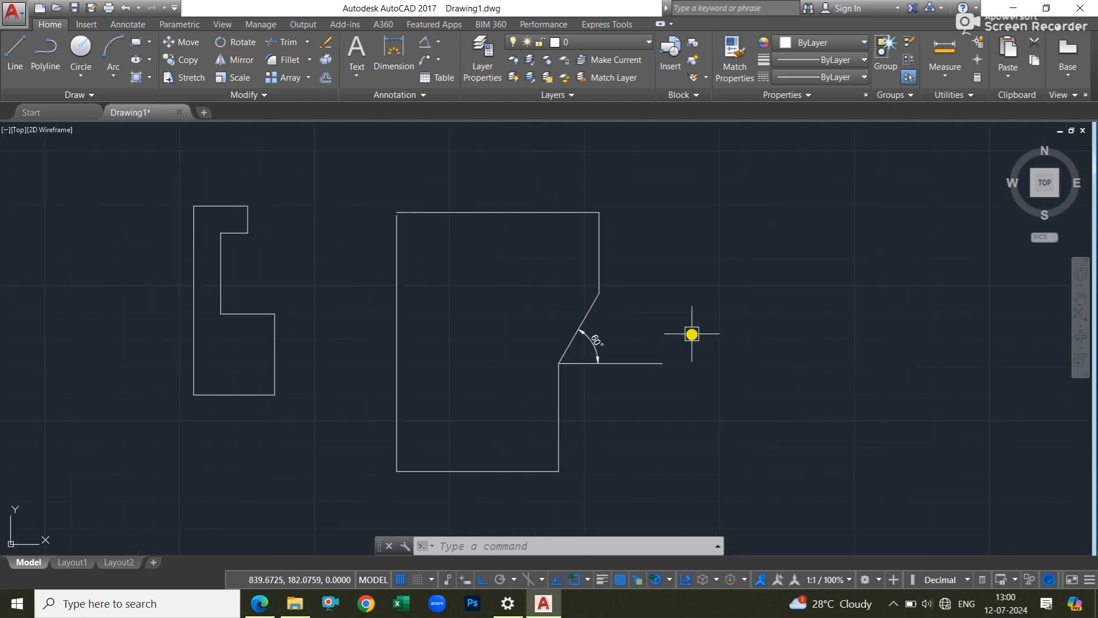